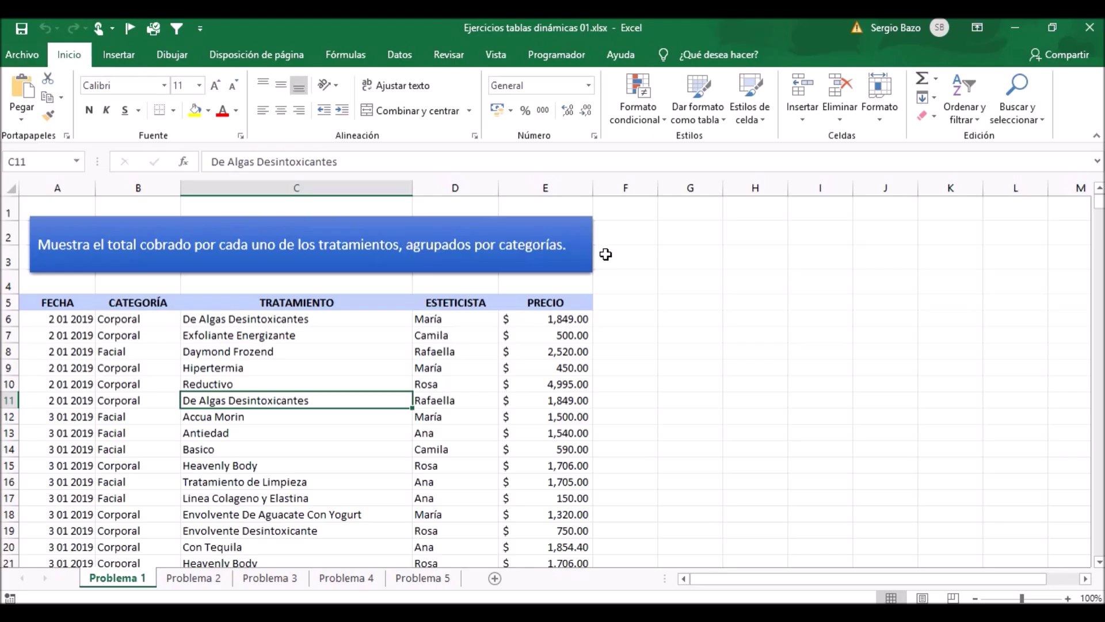
Insert PivotTable TablaDinámica1 from Problema 1's A5:E542 data onto a new sheet, Hoja1
{"action": "left_click", "coordinate": [434, 384]}
{"action": "left_click", "coordinate": [199, 416]}
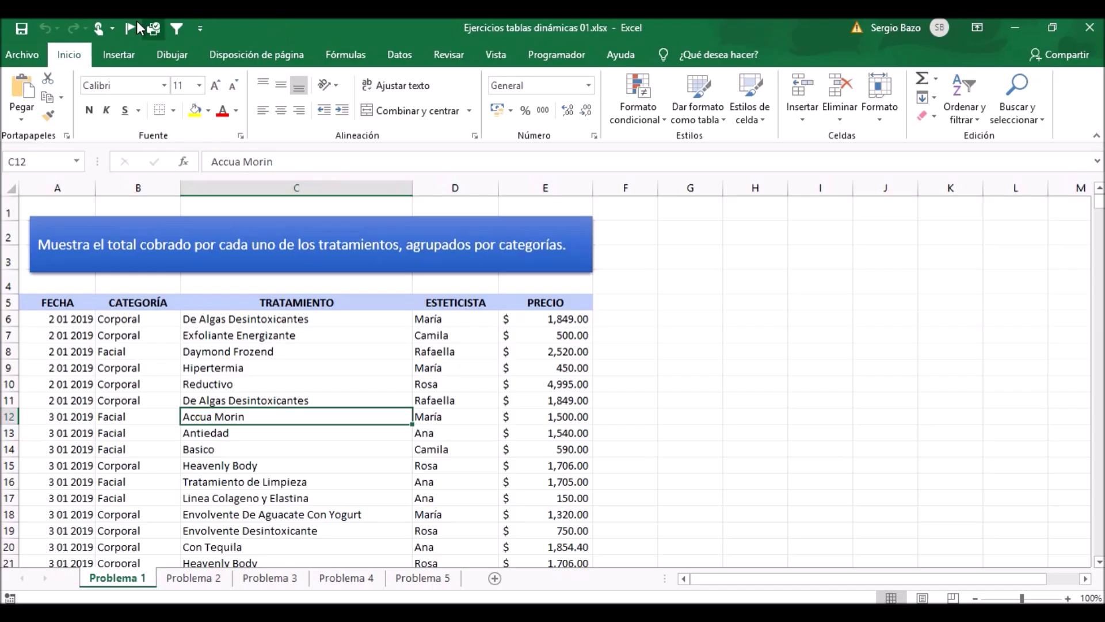
{"action": "left_click", "coordinate": [119, 56]}
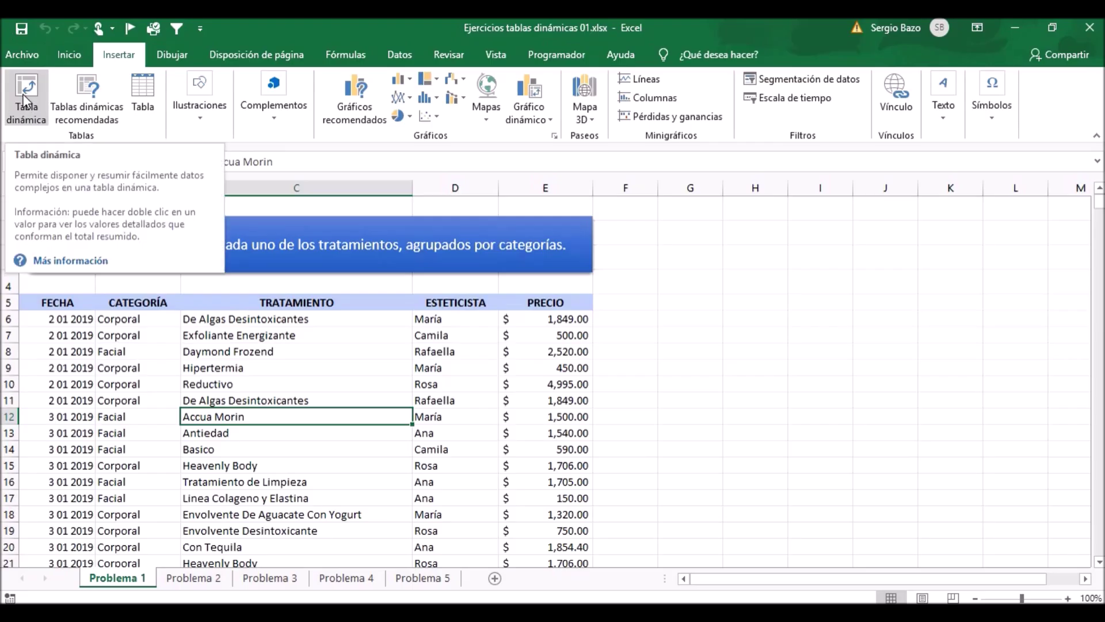
{"action": "left_click", "coordinate": [25, 102]}
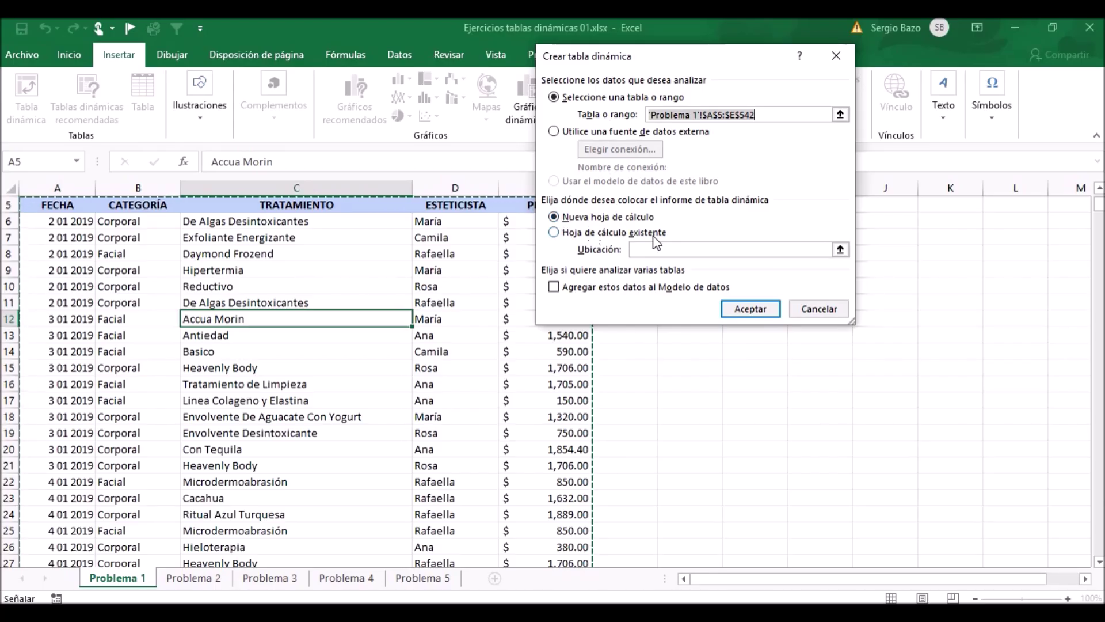
{"action": "left_click", "coordinate": [758, 312]}
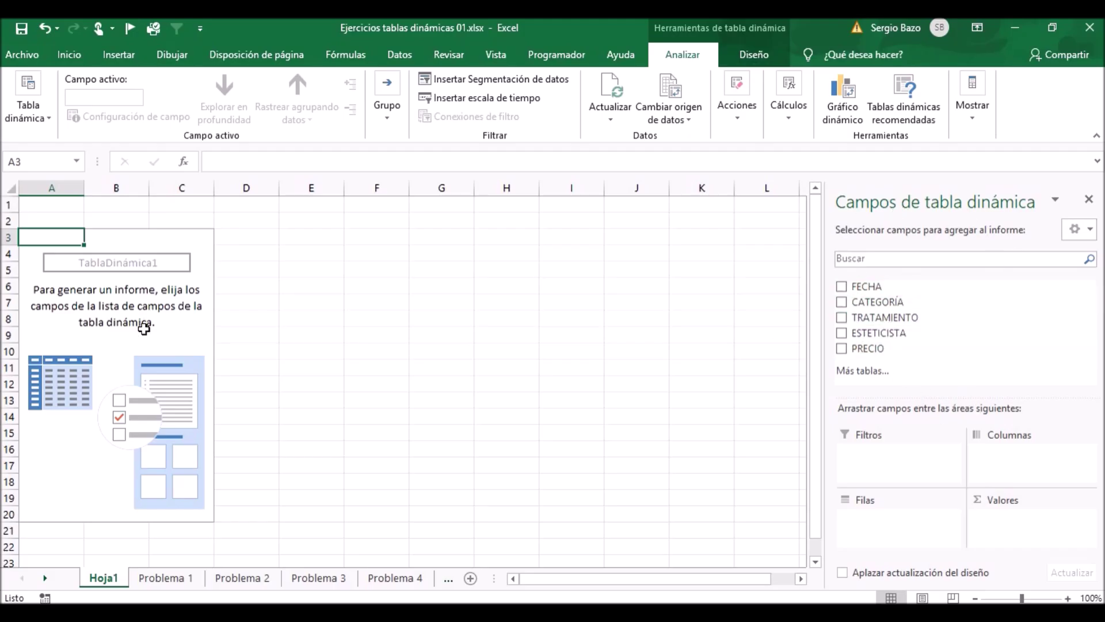
Add PRECIO to Valores so the pivot shows a 650783.776 grand total
{"action": "left_click", "coordinate": [155, 577]}
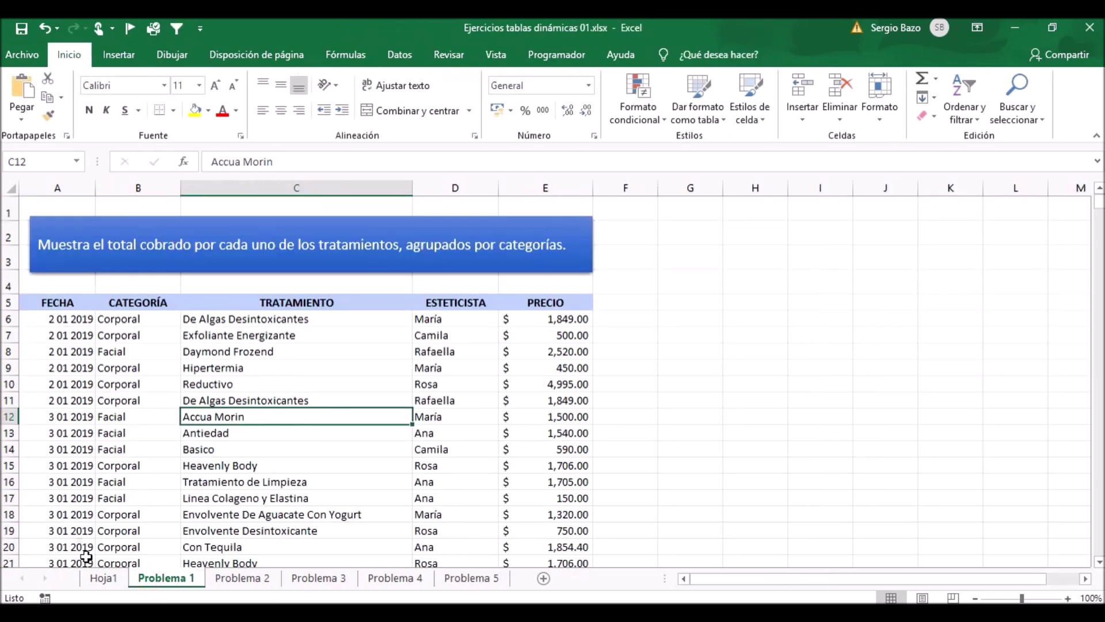
{"action": "left_click", "coordinate": [104, 579]}
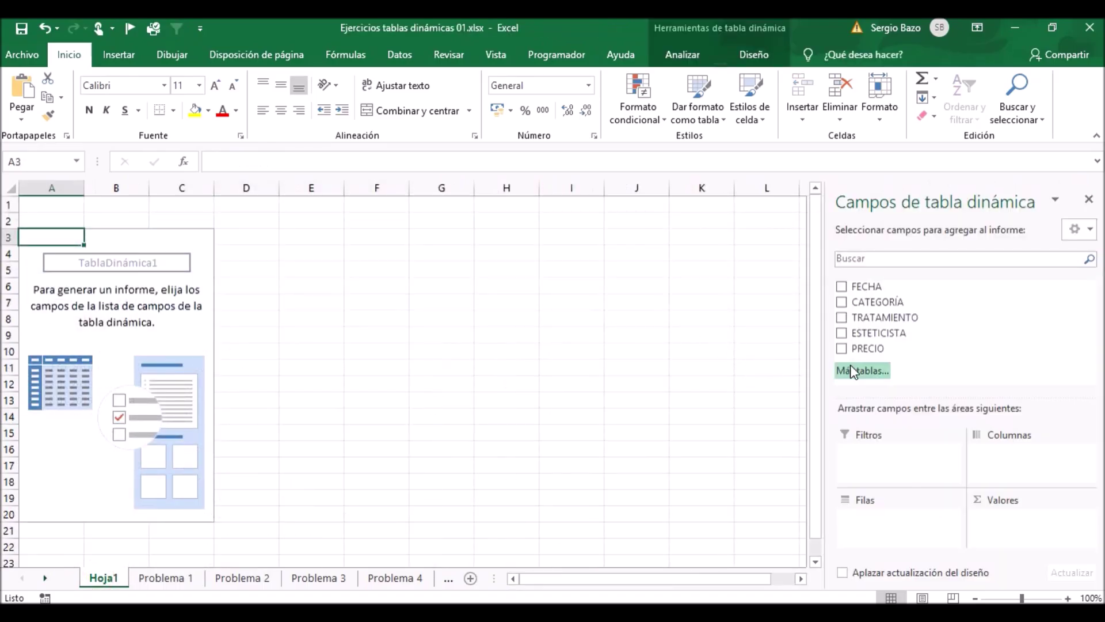
{"action": "left_click_drag", "start_coordinate": [861, 349], "coordinate": [1004, 525]}
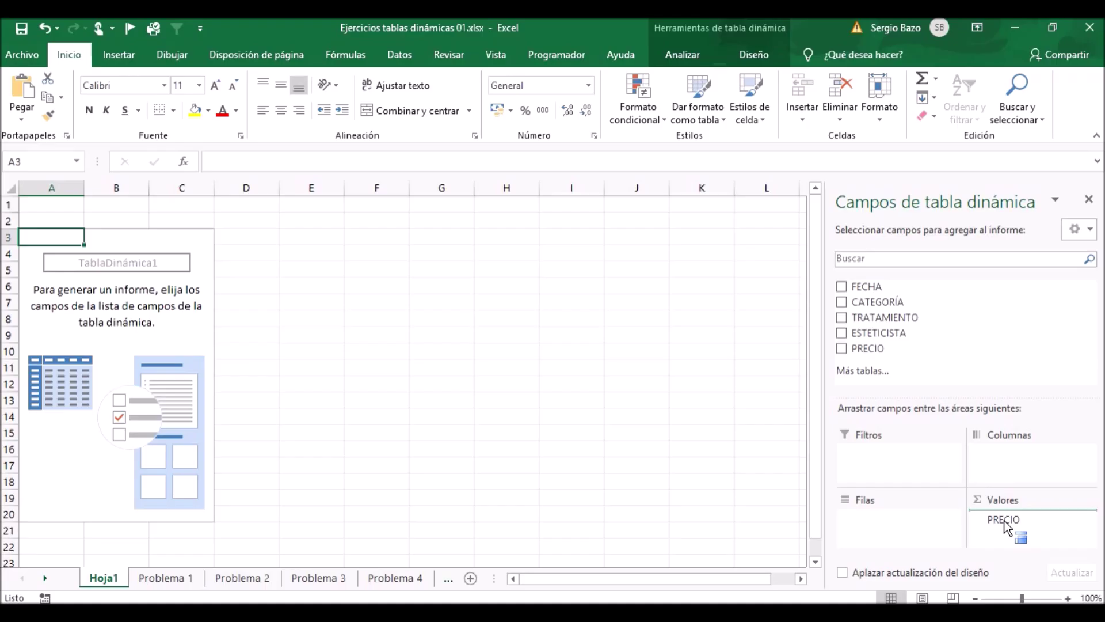
{"action": "left_click_drag", "start_coordinate": [1004, 521], "coordinate": [1010, 528]}
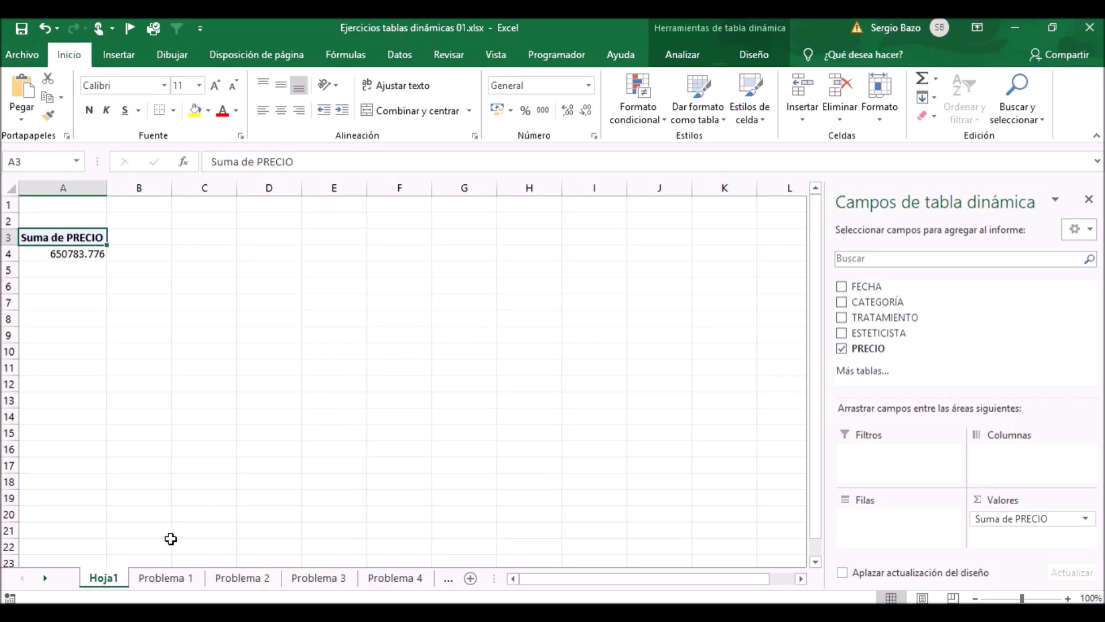
{"action": "left_click", "coordinate": [164, 577]}
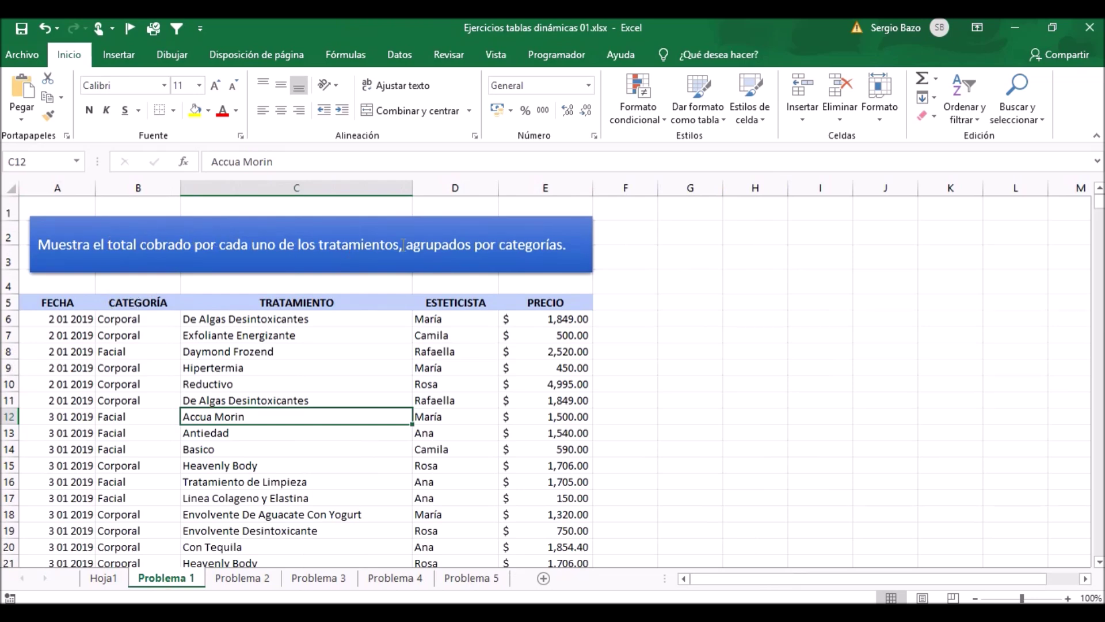
{"action": "left_click", "coordinate": [104, 577]}
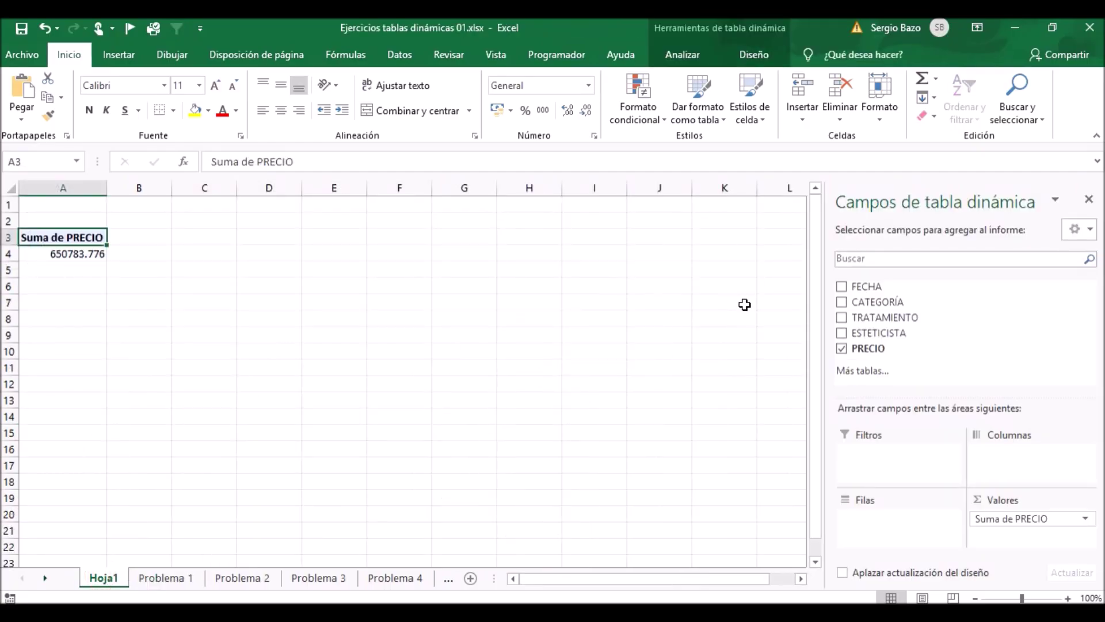
{"action": "mouse_move", "coordinate": [881, 303]}
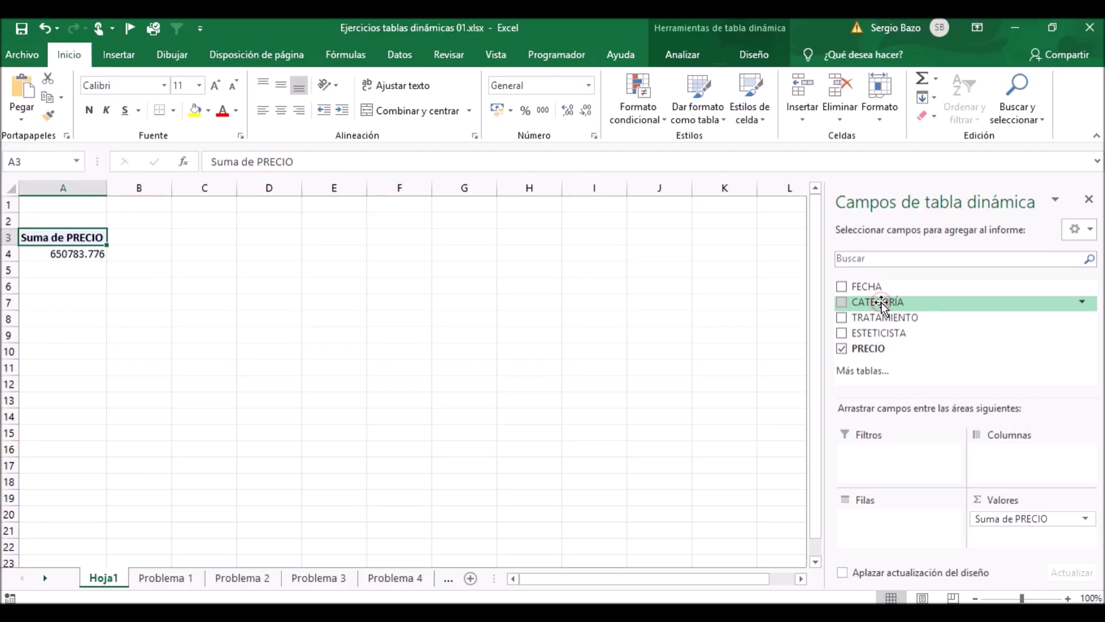
Place CATEGORÍA in Columnas and TRATAMIENTO in Filas, then select amount cells B5:D40
{"action": "left_click_drag", "start_coordinate": [880, 303], "coordinate": [985, 452]}
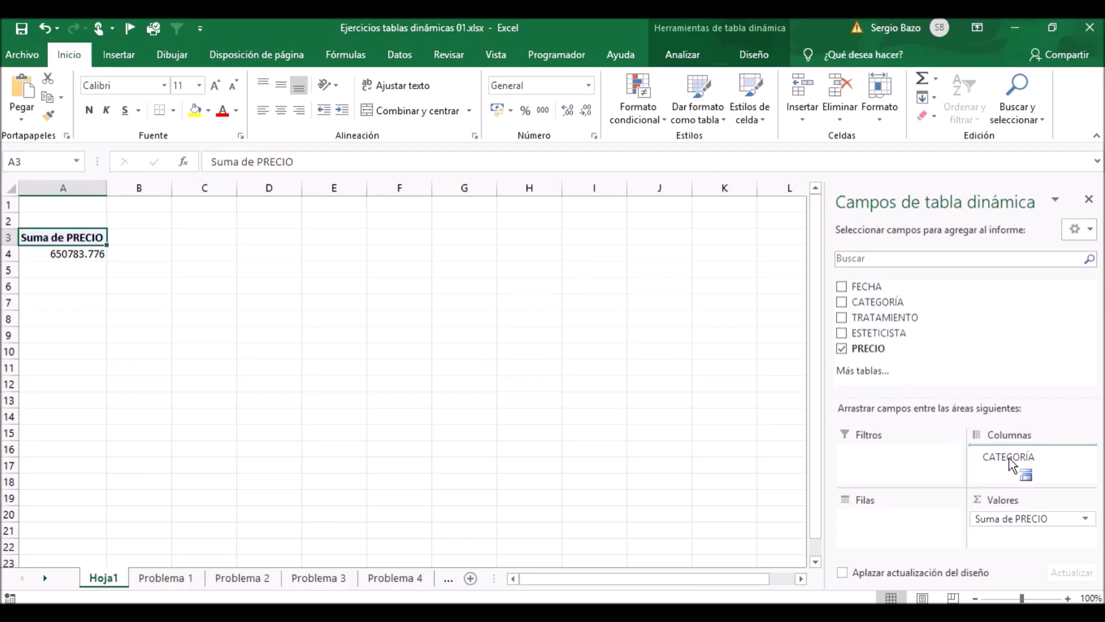
{"action": "left_click_drag", "start_coordinate": [1017, 454], "coordinate": [1017, 454]}
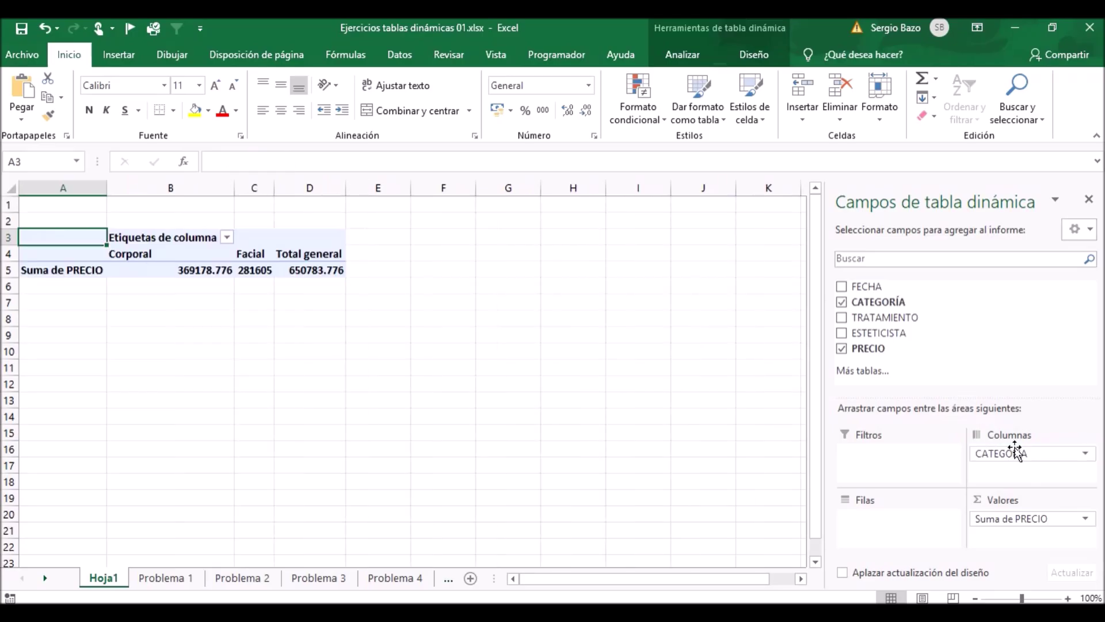
{"action": "left_click_drag", "start_coordinate": [896, 319], "coordinate": [872, 522]}
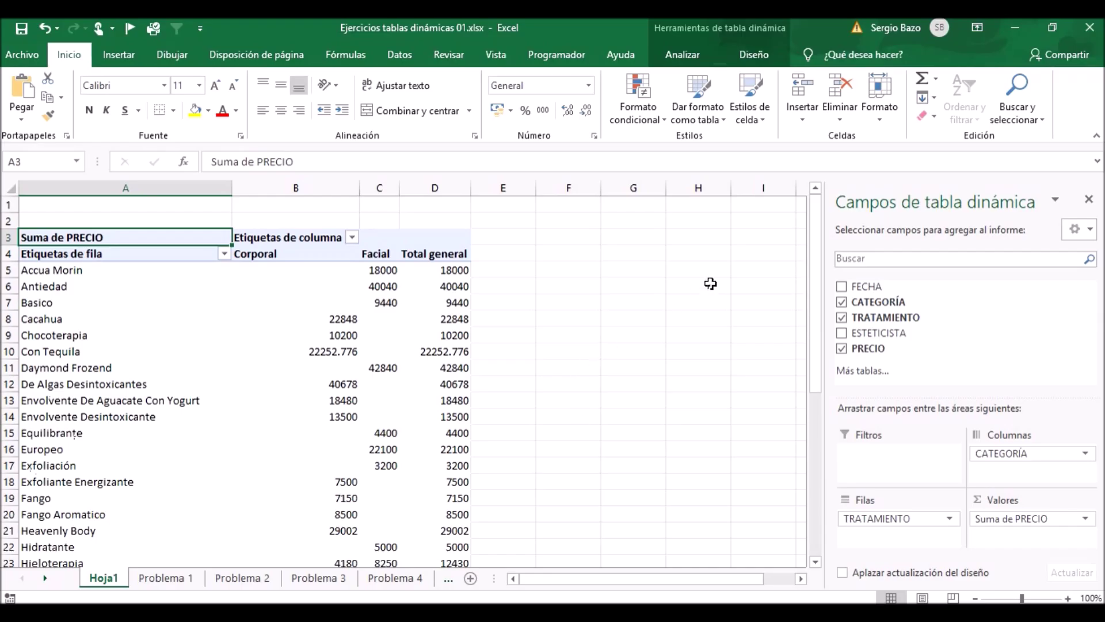
{"action": "left_click", "coordinate": [812, 240]}
{"action": "mouse_move", "coordinate": [813, 239]}
{"action": "left_mouse_down"}
{"action": "mouse_move", "coordinate": [823, 360]}
{"action": "mouse_move", "coordinate": [812, 345]}
{"action": "mouse_move", "coordinate": [802, 240]}
{"action": "left_mouse_up"}
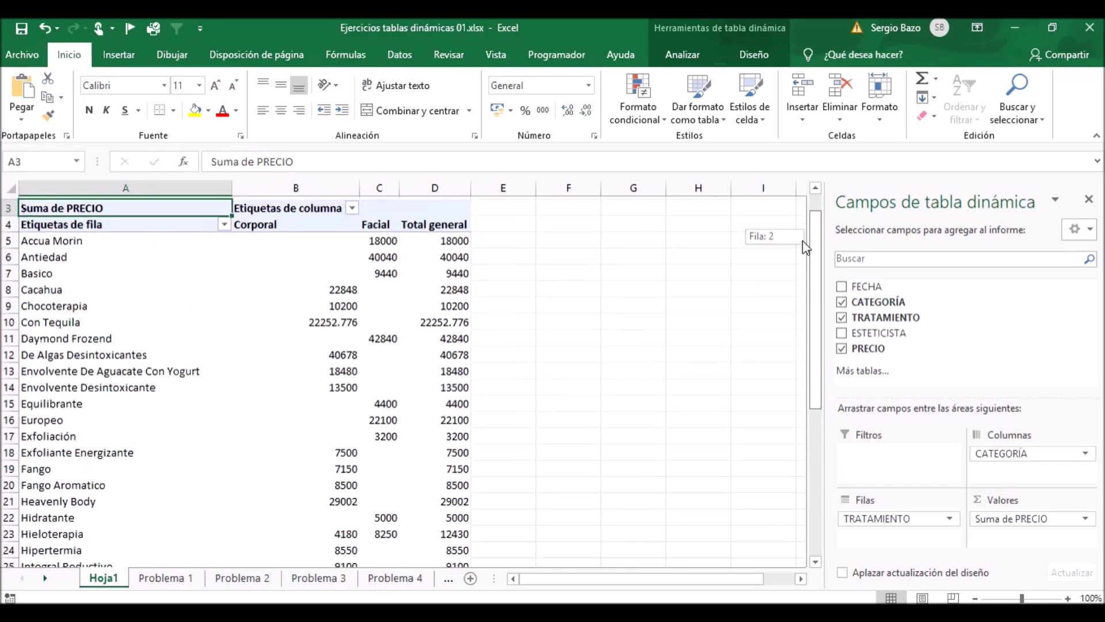
{"action": "mouse_move", "coordinate": [251, 269]}
{"action": "left_mouse_down"}
{"action": "mouse_move", "coordinate": [435, 471]}
{"action": "mouse_move", "coordinate": [434, 595]}
{"action": "mouse_move", "coordinate": [428, 468]}
{"action": "left_mouse_up"}
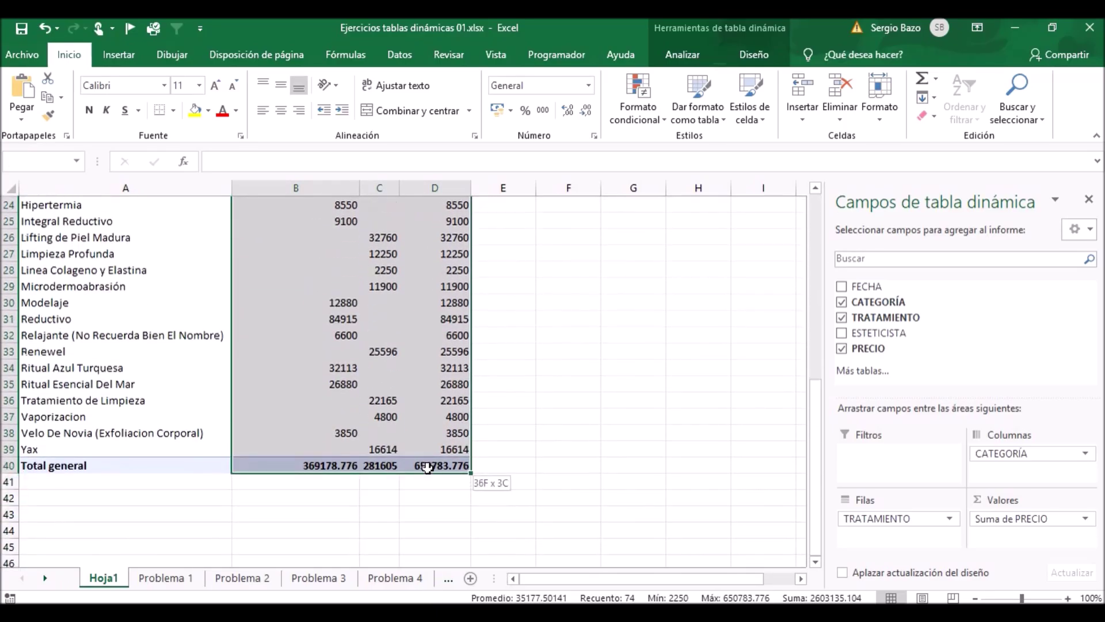
Format the pivot amounts as Contabilidad with the $ Inglés (Australia) symbol and 2 decimals
{"action": "scroll", "coordinate": [394, 323], "scroll_direction": "up", "scroll_amount": 1}
{"action": "scroll", "coordinate": [395, 322], "scroll_direction": "up", "scroll_amount": 2}
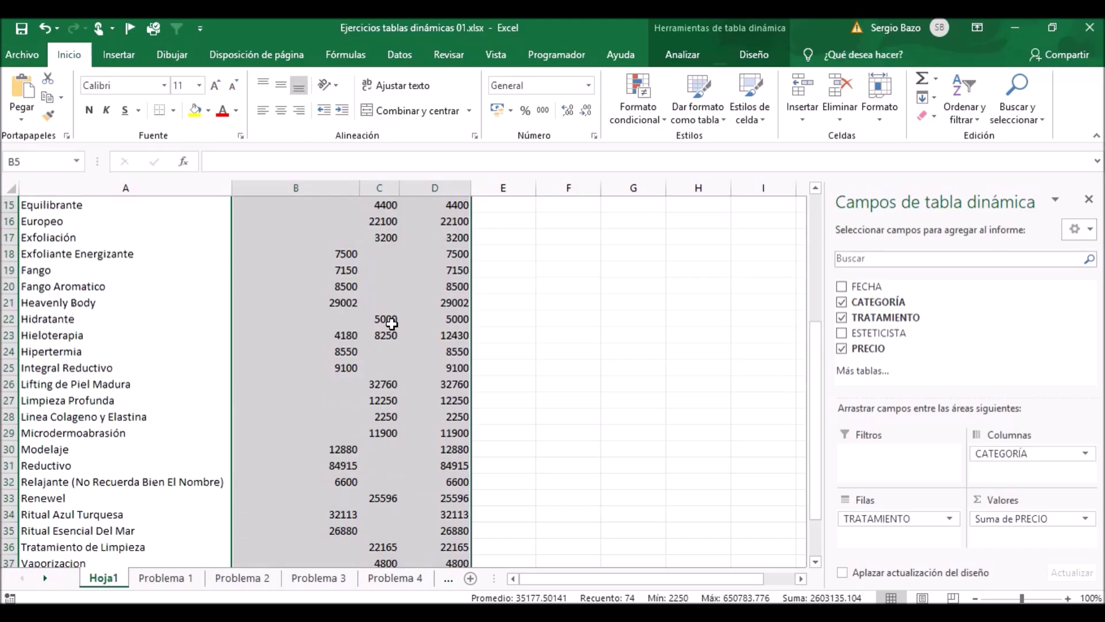
{"action": "scroll", "coordinate": [391, 324], "scroll_direction": "up", "scroll_amount": 4}
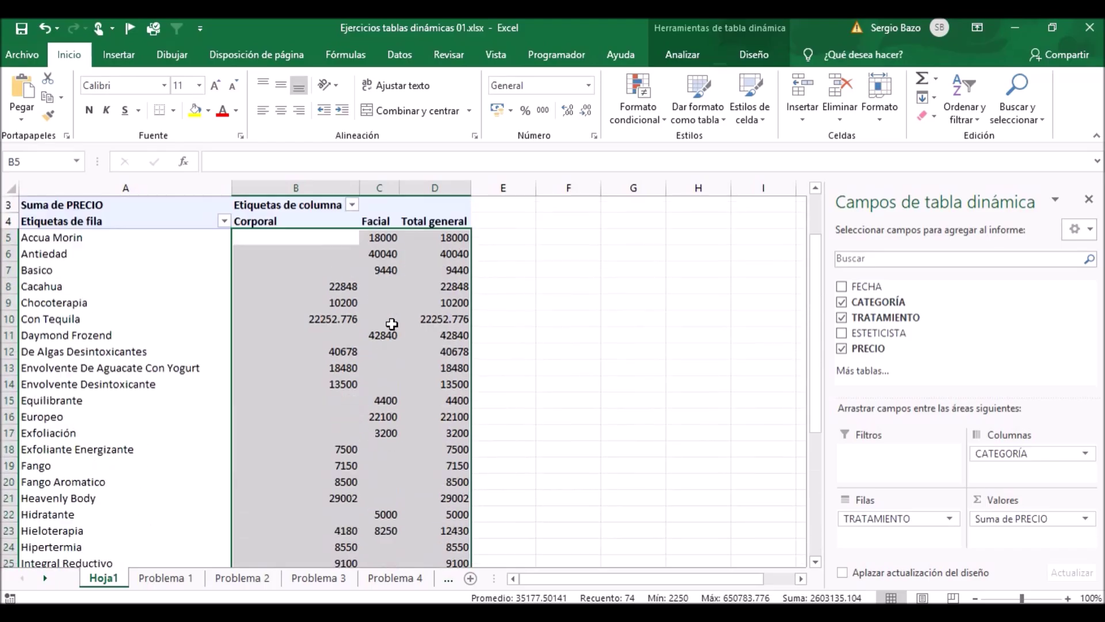
{"action": "left_click", "coordinate": [512, 109]}
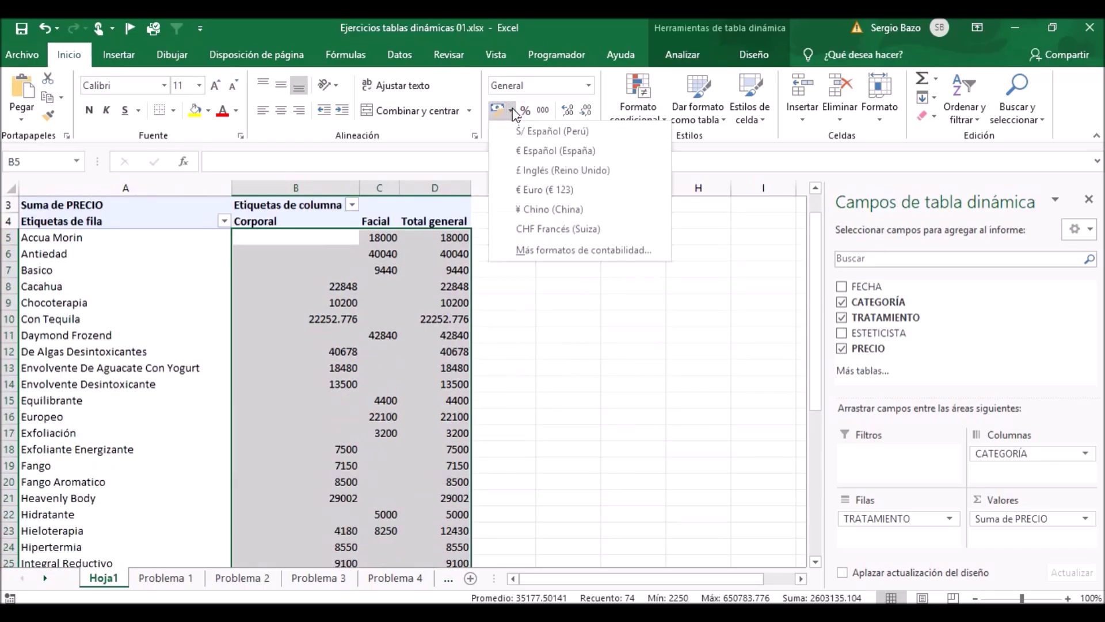
{"action": "left_click", "coordinate": [542, 252]}
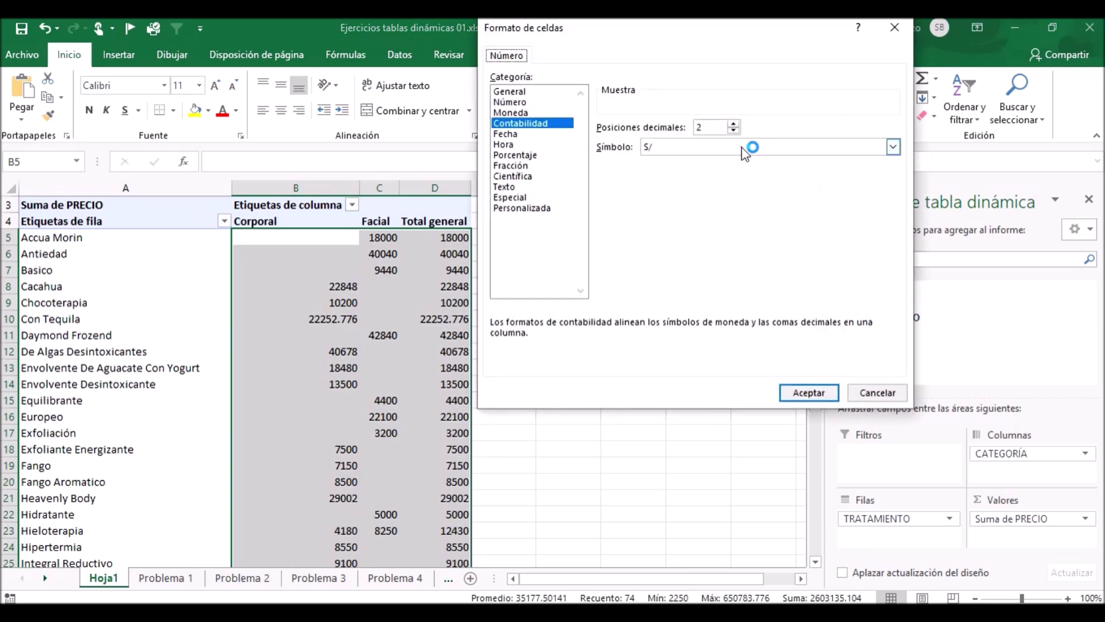
{"action": "left_click", "coordinate": [744, 151]}
{"action": "left_click", "coordinate": [893, 283]}
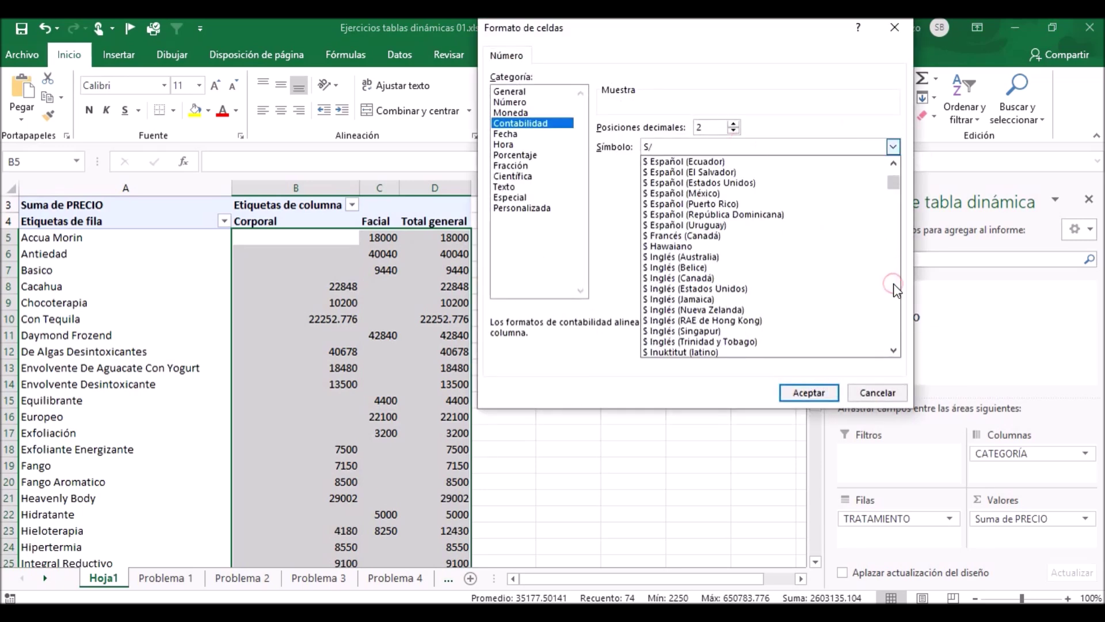
{"action": "left_click", "coordinate": [794, 257]}
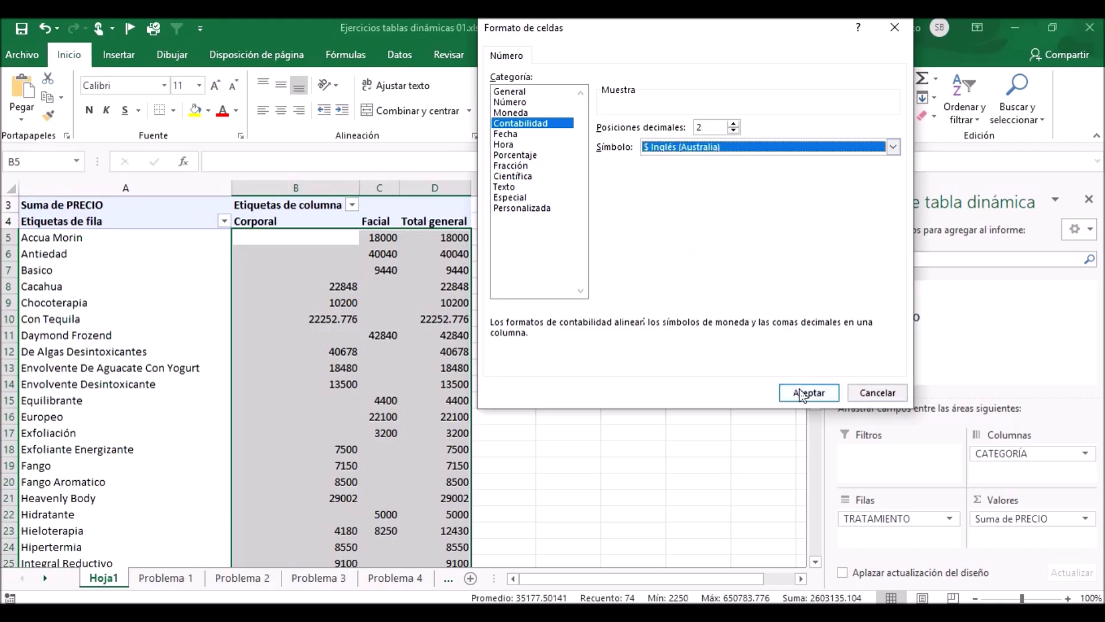
{"action": "left_click", "coordinate": [802, 393]}
{"action": "left_click", "coordinate": [330, 301]}
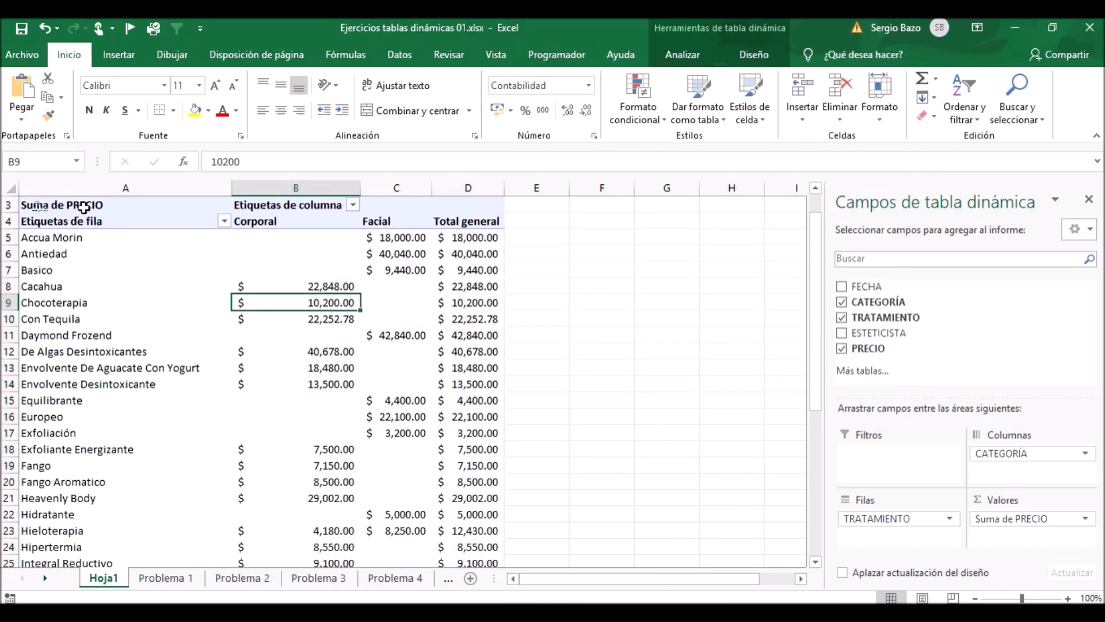
{"action": "left_click", "coordinate": [85, 206]}
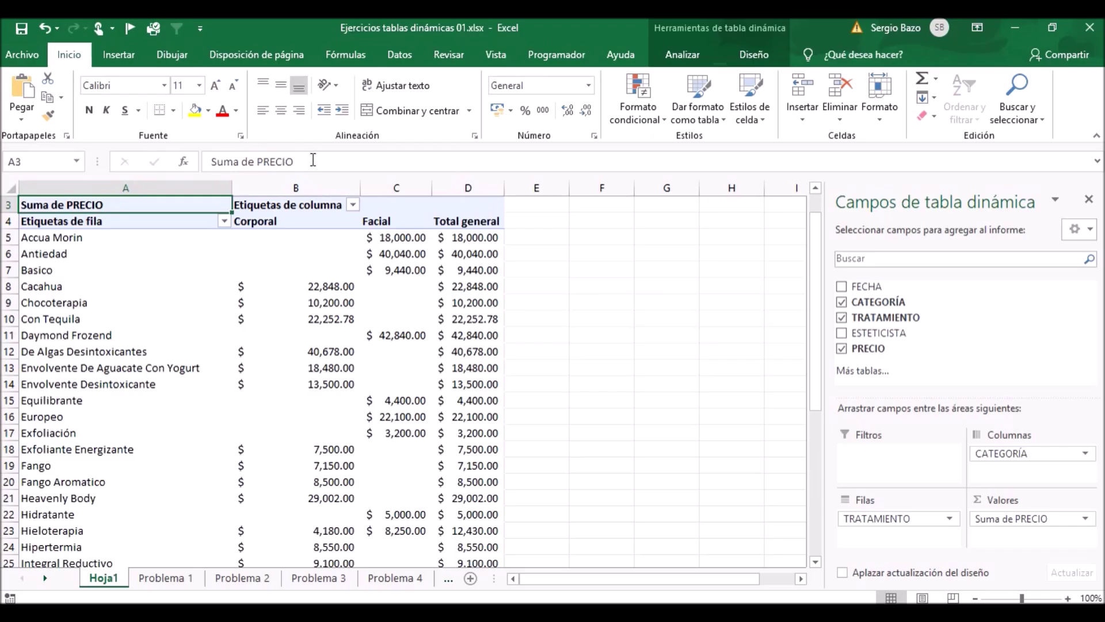
Rename the value header to 'Total cobrado' and set the column labels header to Categoría
{"action": "mouse_move", "coordinate": [311, 161]}
{"action": "left_mouse_down"}
{"action": "mouse_move", "coordinate": [224, 171]}
{"action": "mouse_move", "coordinate": [156, 163]}
{"action": "left_mouse_up"}
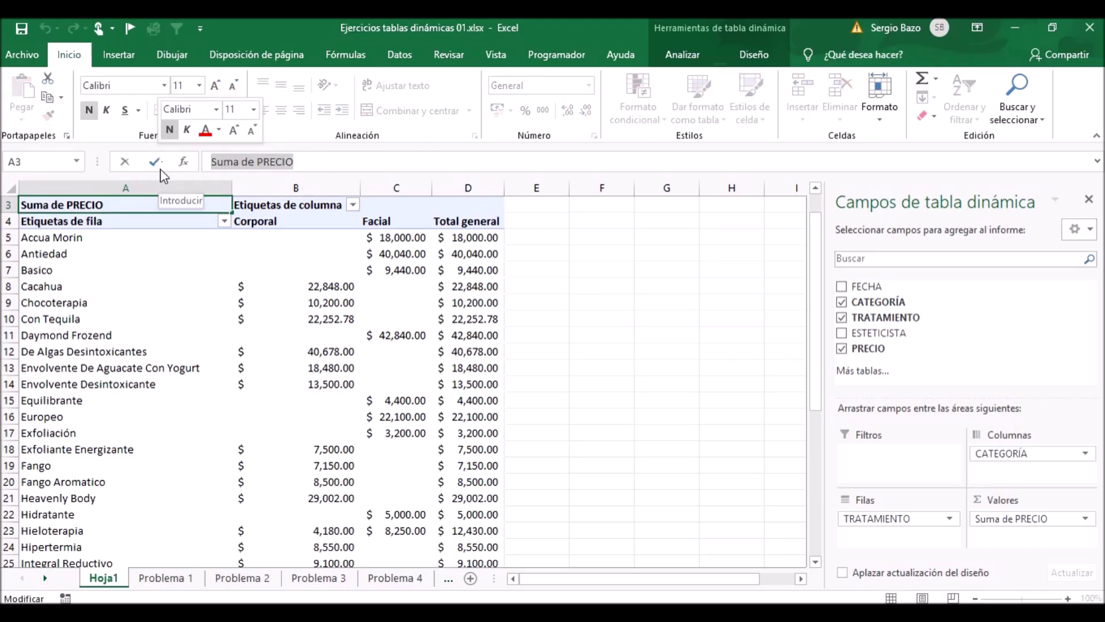
{"action": "type", "text": "Total "}
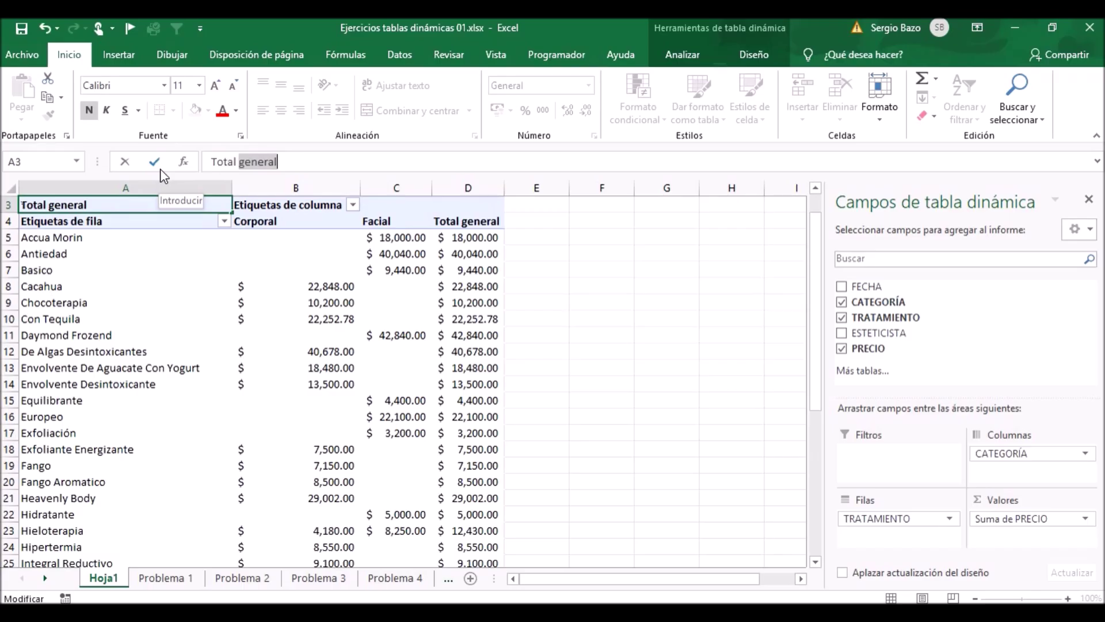
{"action": "type", "text": "cobrado"}
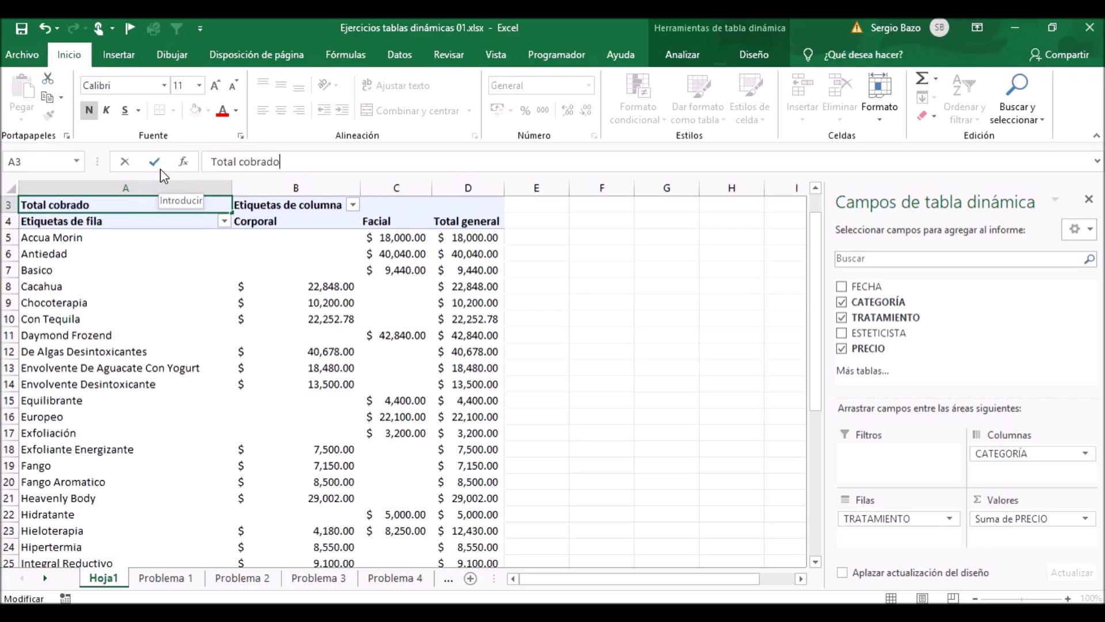
{"action": "key", "text": "Return"}
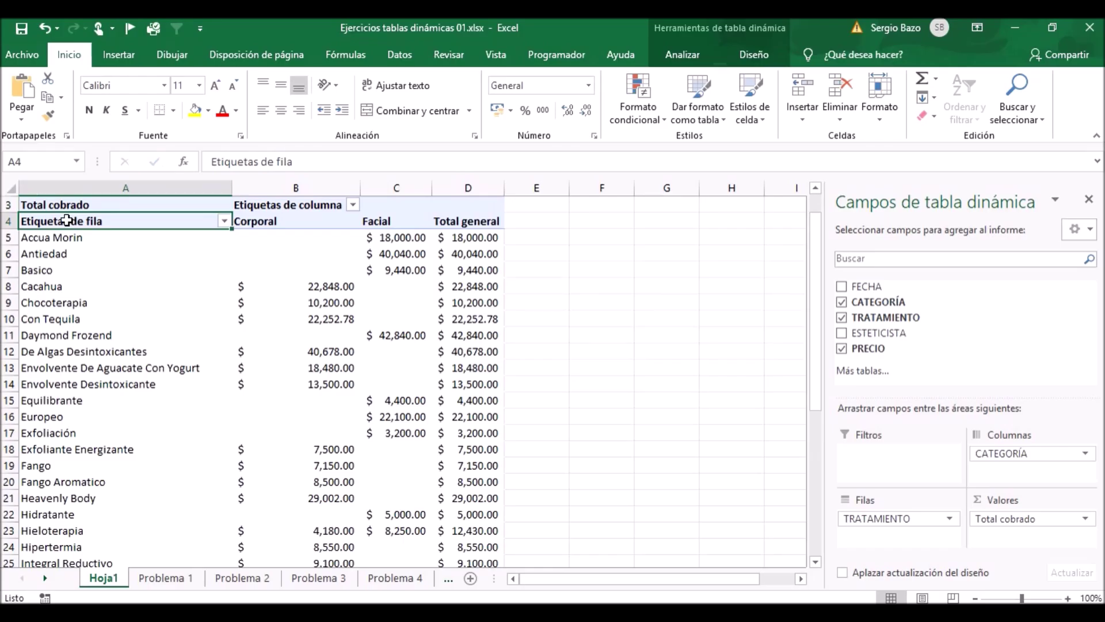
{"action": "left_click", "coordinate": [273, 206]}
{"action": "type", "text": "C"}
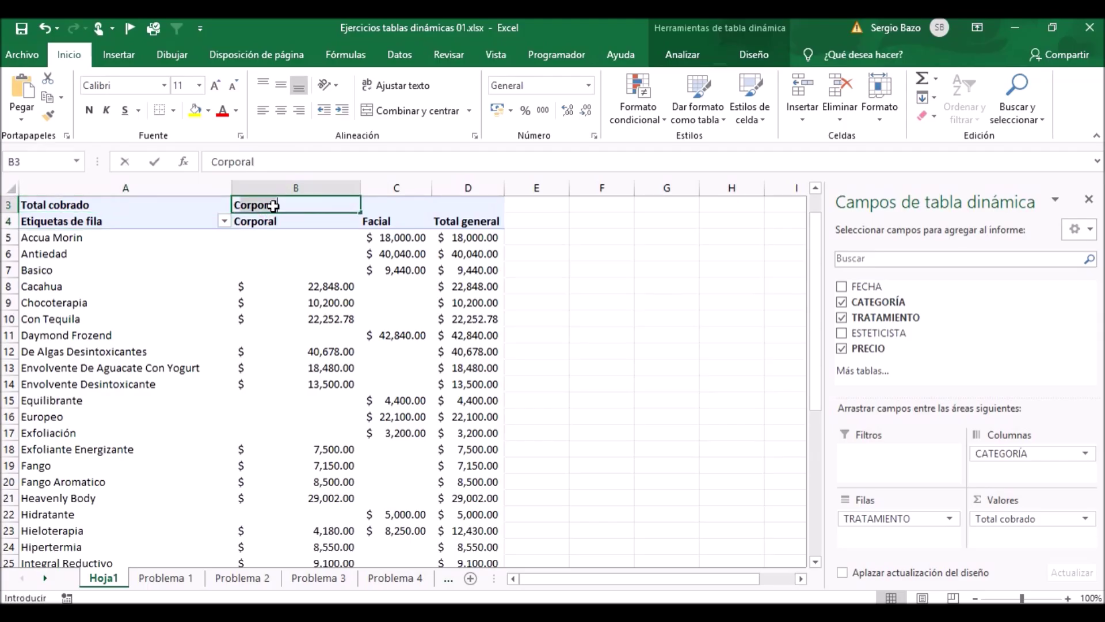
{"action": "type", "text": "ategorí"}
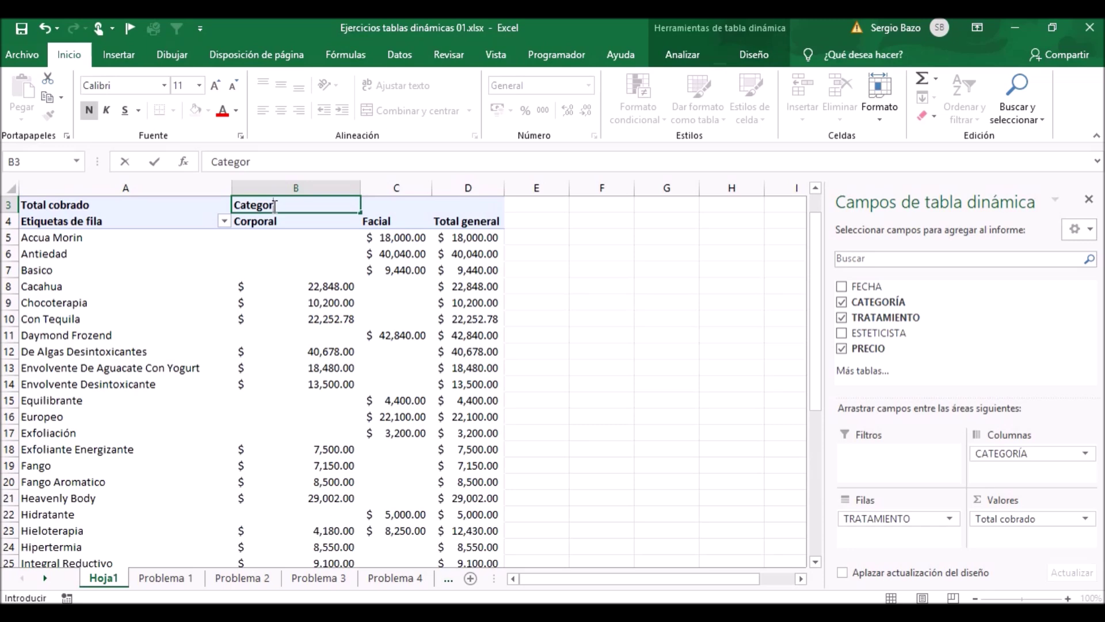
{"action": "left_click", "coordinate": [49, 224]}
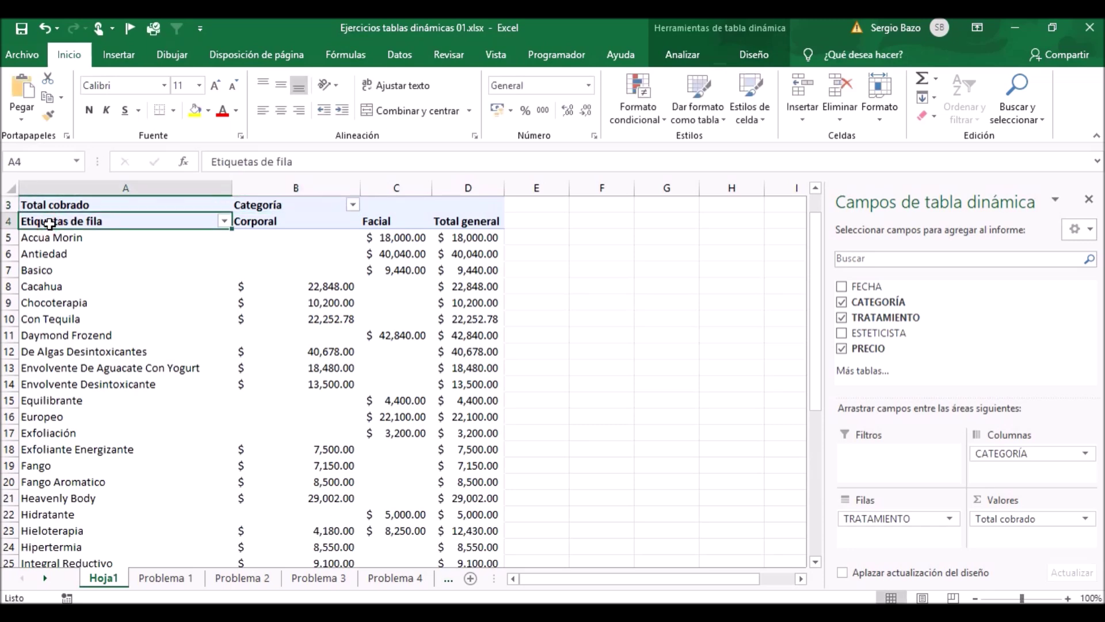
Rename the row header to 'Tratamiento de Limpieza' and scroll through the pivot to check it
{"action": "type", "text": "Tratamiento de Limpieza"}
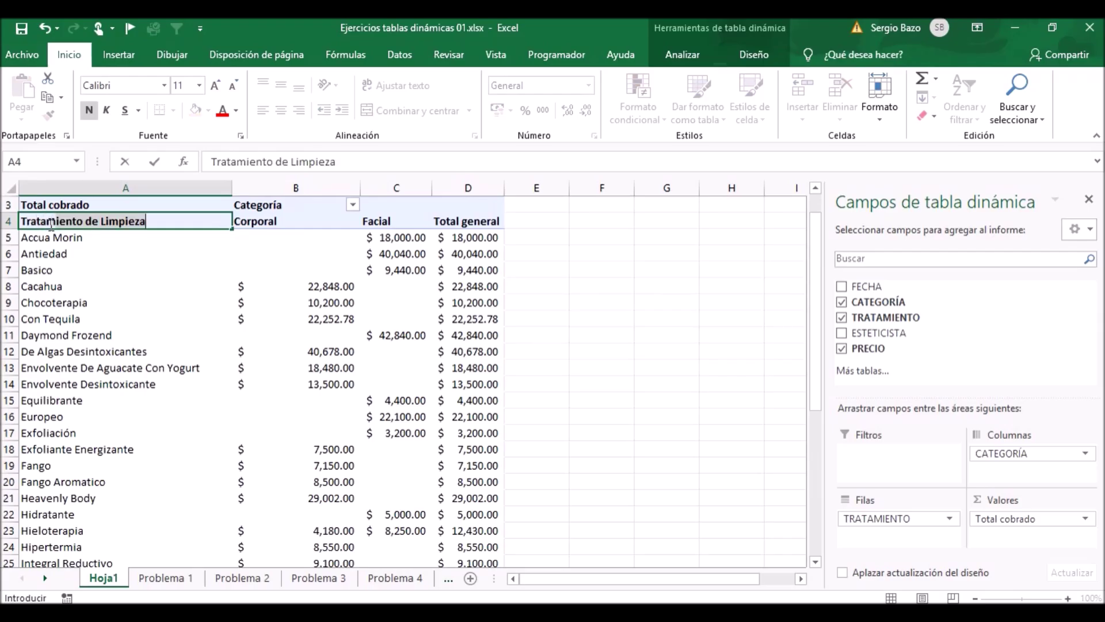
{"action": "key", "text": "Return"}
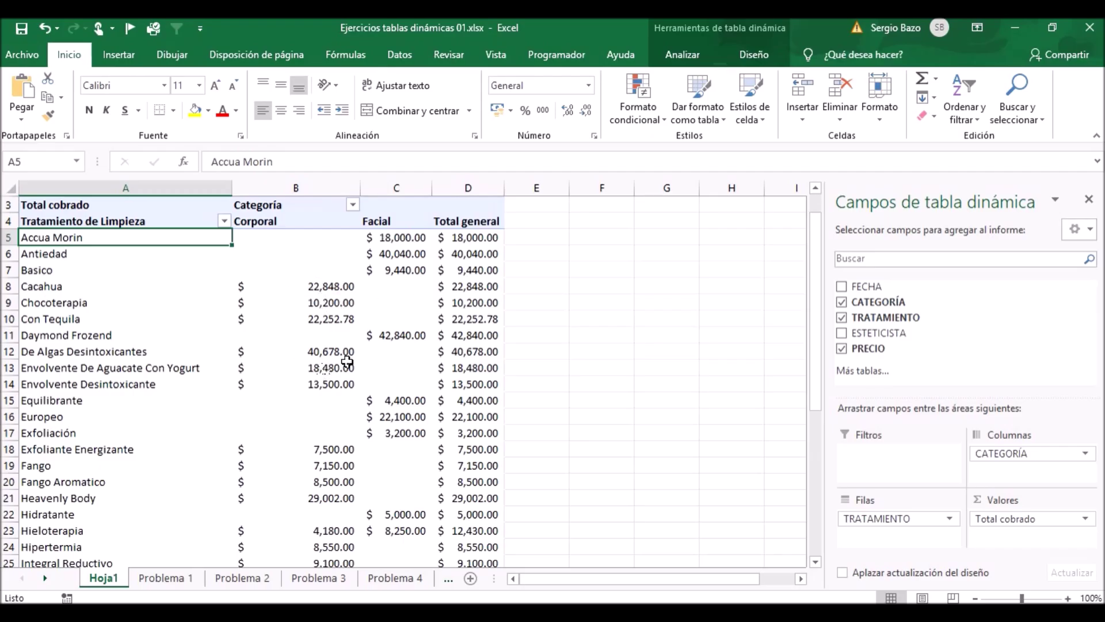
{"action": "scroll", "coordinate": [360, 393], "scroll_direction": "down", "scroll_amount": 1}
{"action": "scroll", "coordinate": [360, 393], "scroll_direction": "down", "scroll_amount": 3}
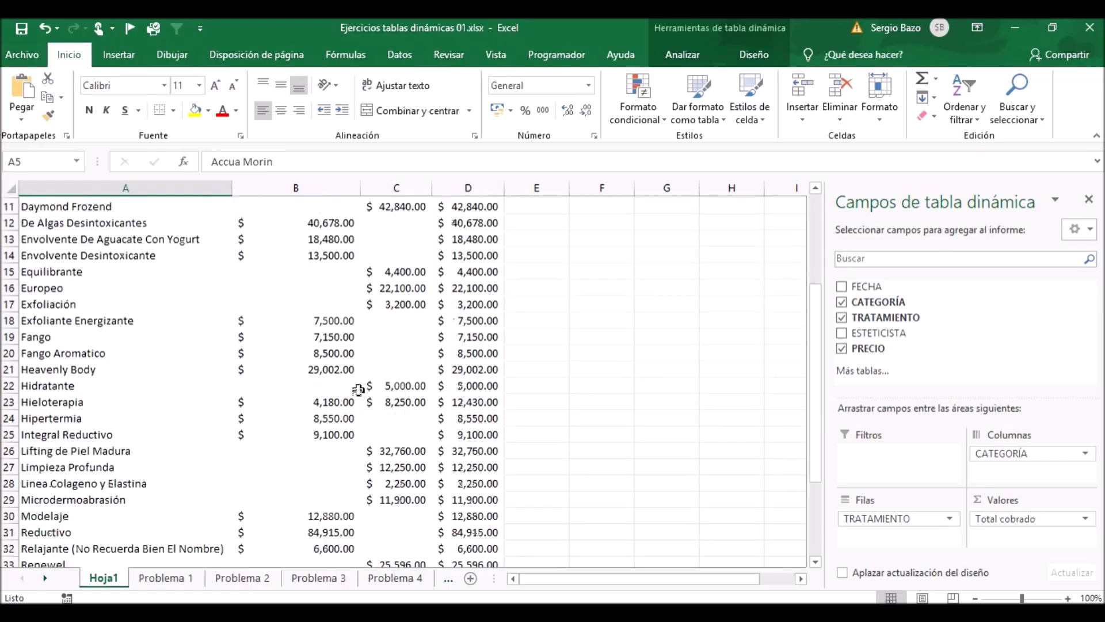
{"action": "scroll", "coordinate": [360, 393], "scroll_direction": "down", "scroll_amount": 2}
{"action": "scroll", "coordinate": [358, 391], "scroll_direction": "down", "scroll_amount": 2}
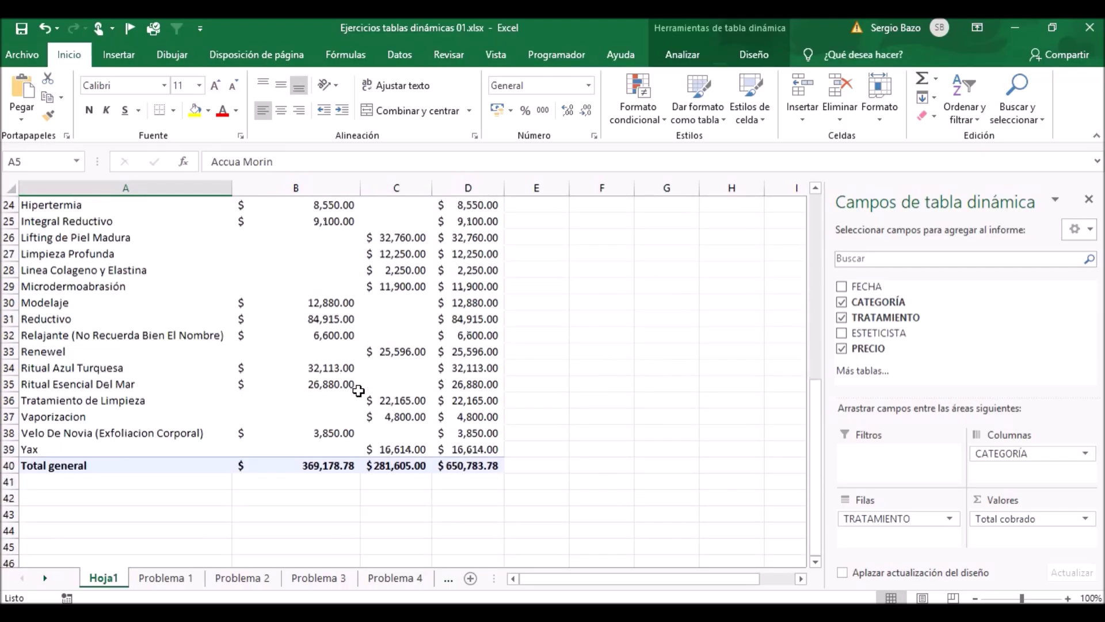
{"action": "scroll", "coordinate": [358, 391], "scroll_direction": "down", "scroll_amount": 2}
{"action": "scroll", "coordinate": [358, 391], "scroll_direction": "up", "scroll_amount": 2}
{"action": "scroll", "coordinate": [358, 391], "scroll_direction": "up", "scroll_amount": 4}
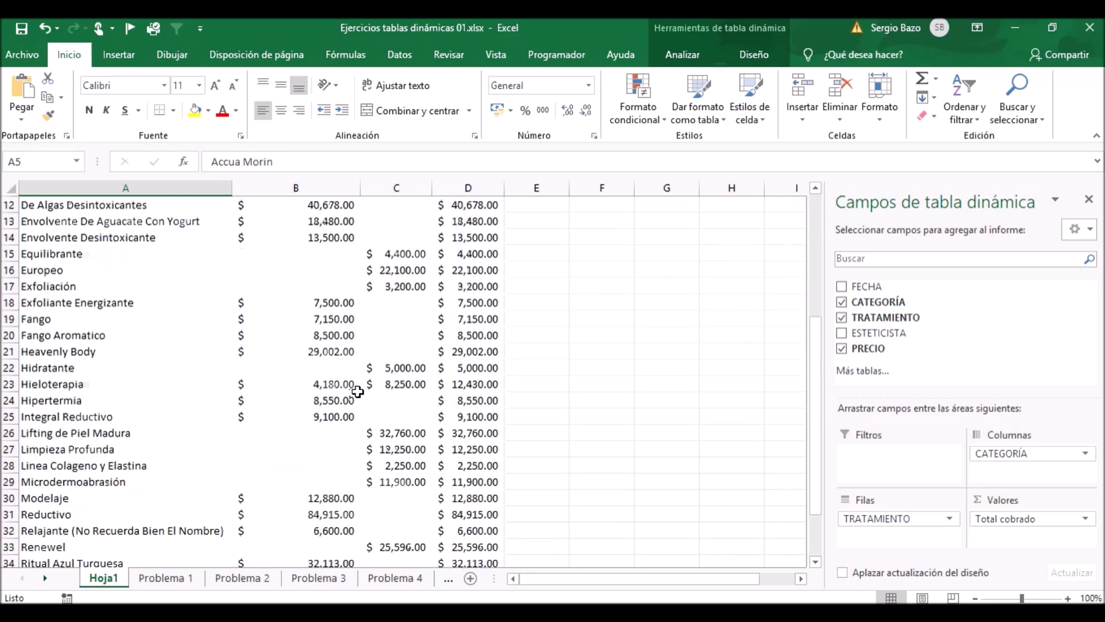
{"action": "scroll", "coordinate": [358, 391], "scroll_direction": "up", "scroll_amount": 1}
{"action": "scroll", "coordinate": [358, 390], "scroll_direction": "up", "scroll_amount": 2}
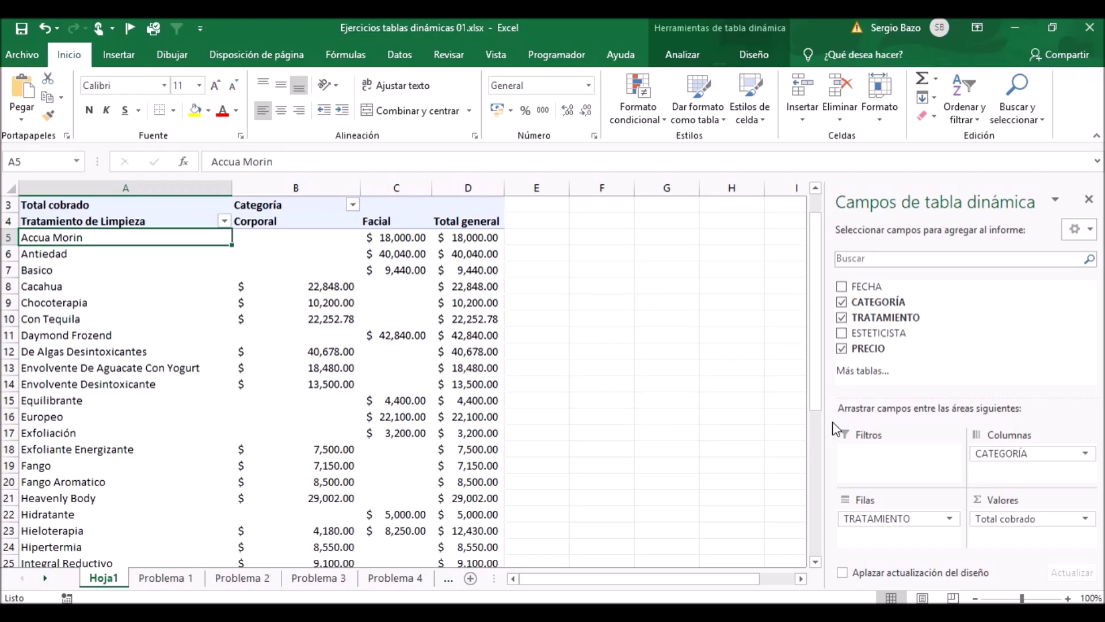
Move CATEGORÍA from Columnas to Filas above TRATAMIENTO and select the Corporal treatments
{"action": "left_click_drag", "start_coordinate": [1014, 454], "coordinate": [880, 515]}
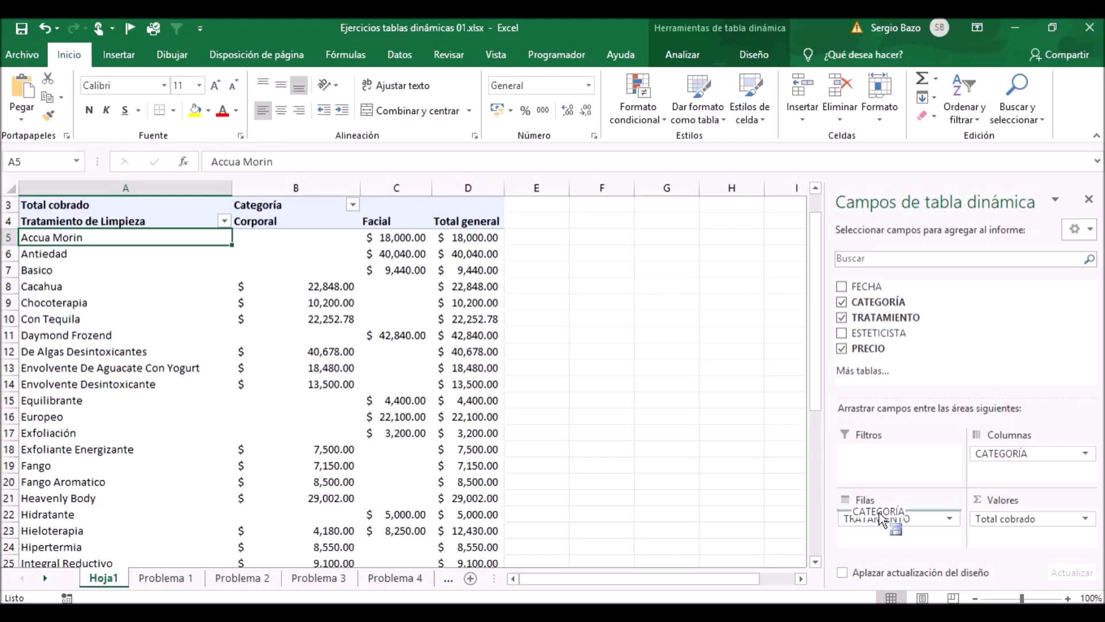
{"action": "left_click_drag", "start_coordinate": [880, 516], "coordinate": [880, 516]}
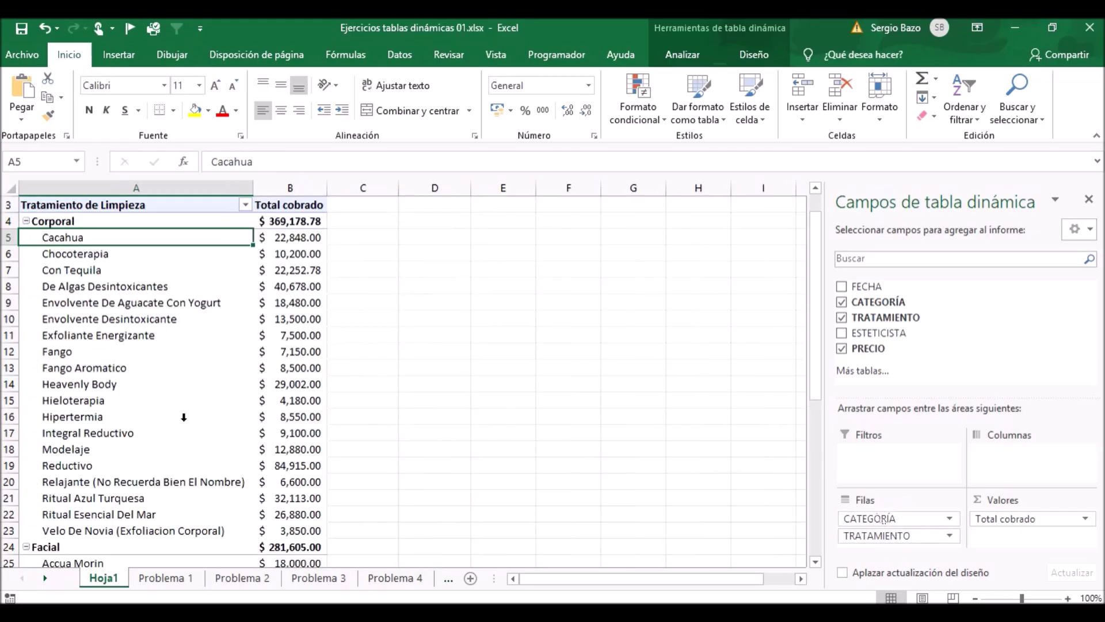
{"action": "left_click", "coordinate": [57, 222]}
{"action": "left_click", "coordinate": [70, 239]}
{"action": "left_click_drag", "start_coordinate": [71, 239], "coordinate": [80, 533]}
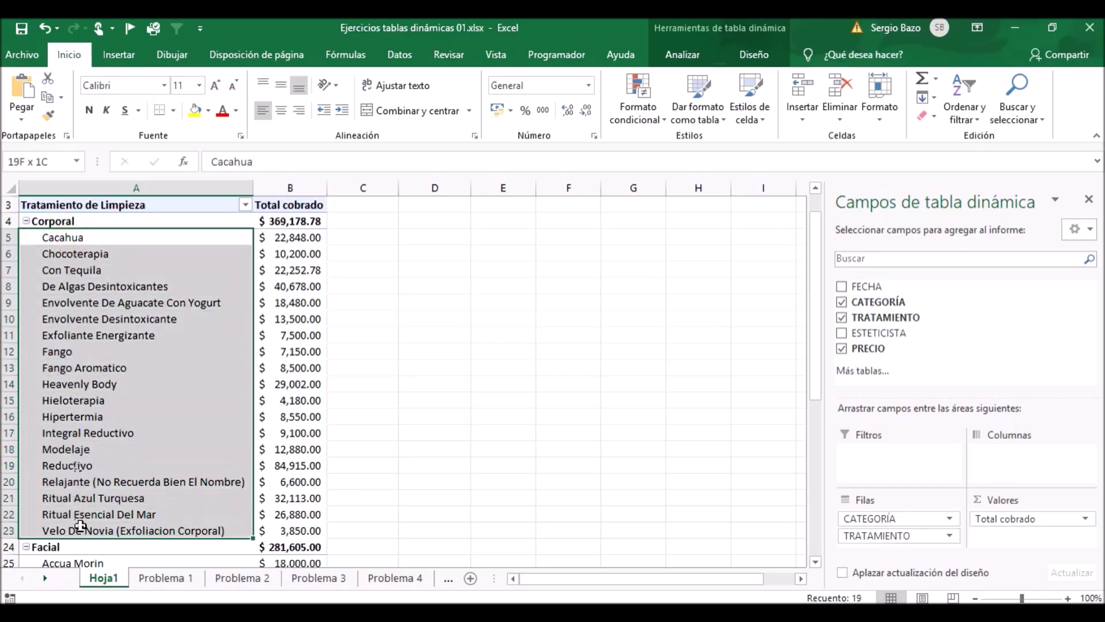
Select the Facial treatments, review the regrouped pivot, and expand the Diseño pivot styles gallery
{"action": "scroll", "coordinate": [98, 432], "scroll_direction": "down", "scroll_amount": 2}
{"action": "scroll", "coordinate": [98, 428], "scroll_direction": "down", "scroll_amount": 2}
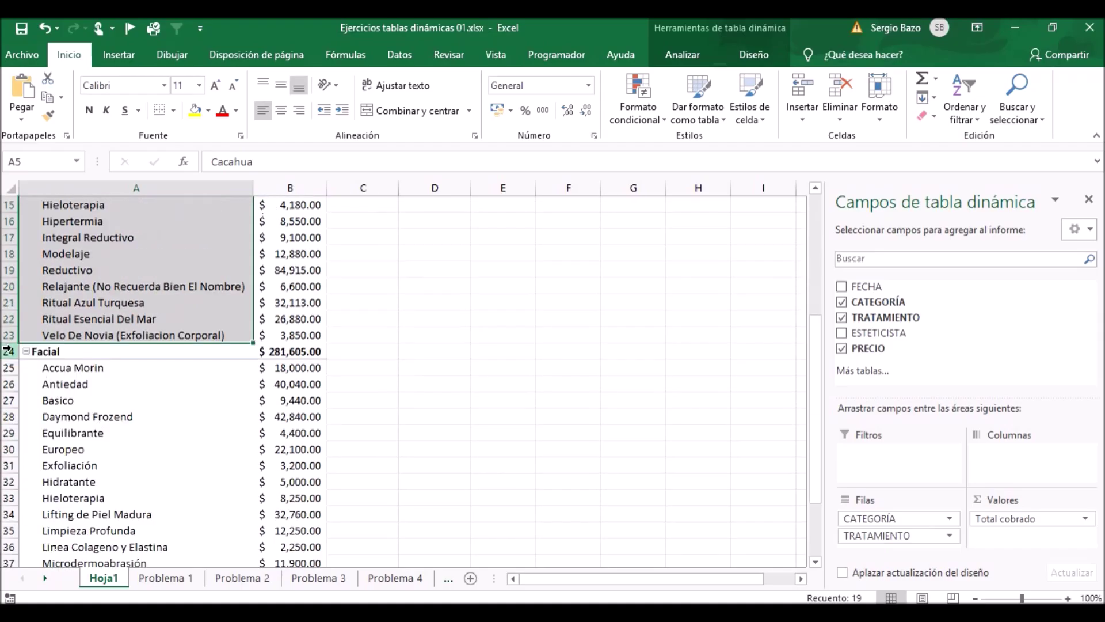
{"action": "left_click", "coordinate": [64, 351]}
{"action": "left_click_drag", "start_coordinate": [64, 367], "coordinate": [66, 546]}
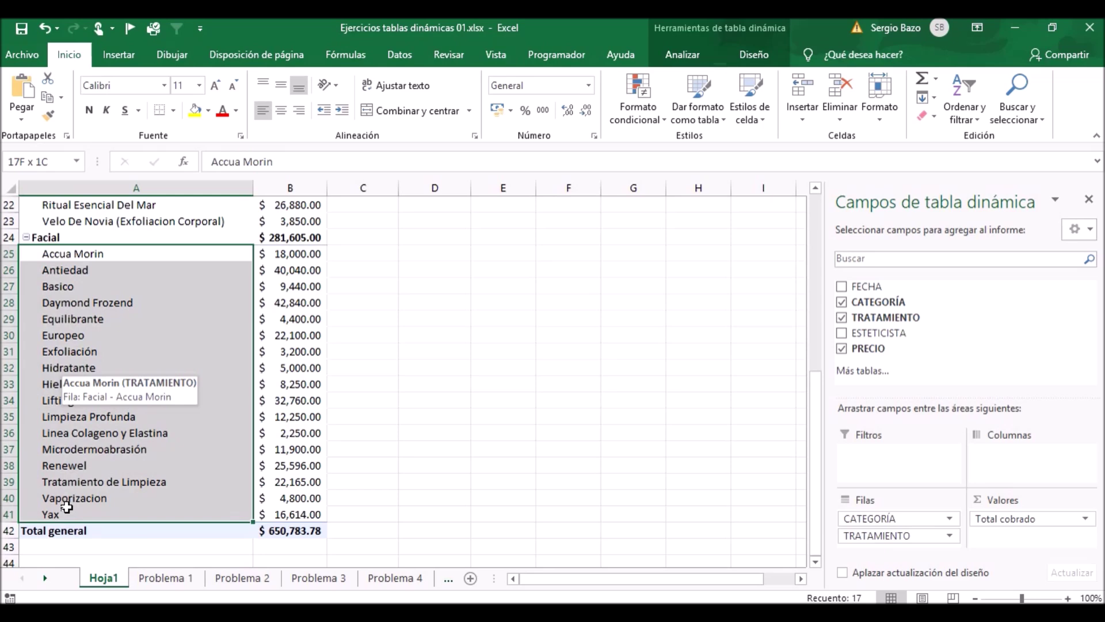
{"action": "left_click_drag", "start_coordinate": [66, 546], "coordinate": [63, 509]}
{"action": "scroll", "coordinate": [79, 344], "scroll_direction": "up", "scroll_amount": 1}
{"action": "scroll", "coordinate": [80, 344], "scroll_direction": "up", "scroll_amount": 3}
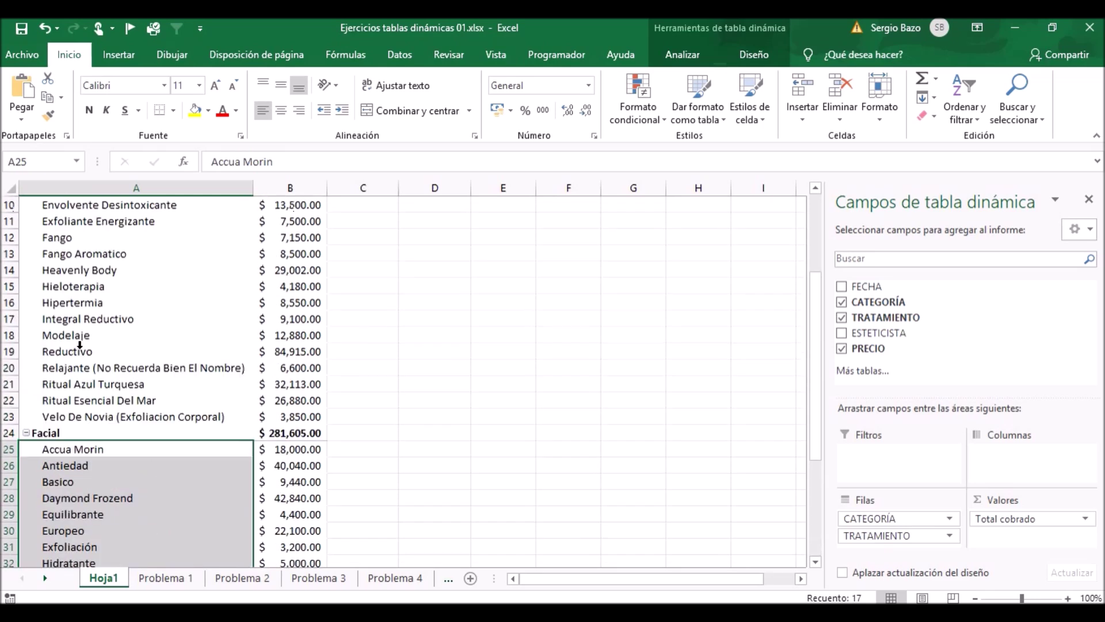
{"action": "scroll", "coordinate": [80, 344], "scroll_direction": "up", "scroll_amount": 1}
{"action": "scroll", "coordinate": [80, 344], "scroll_direction": "up", "scroll_amount": 2}
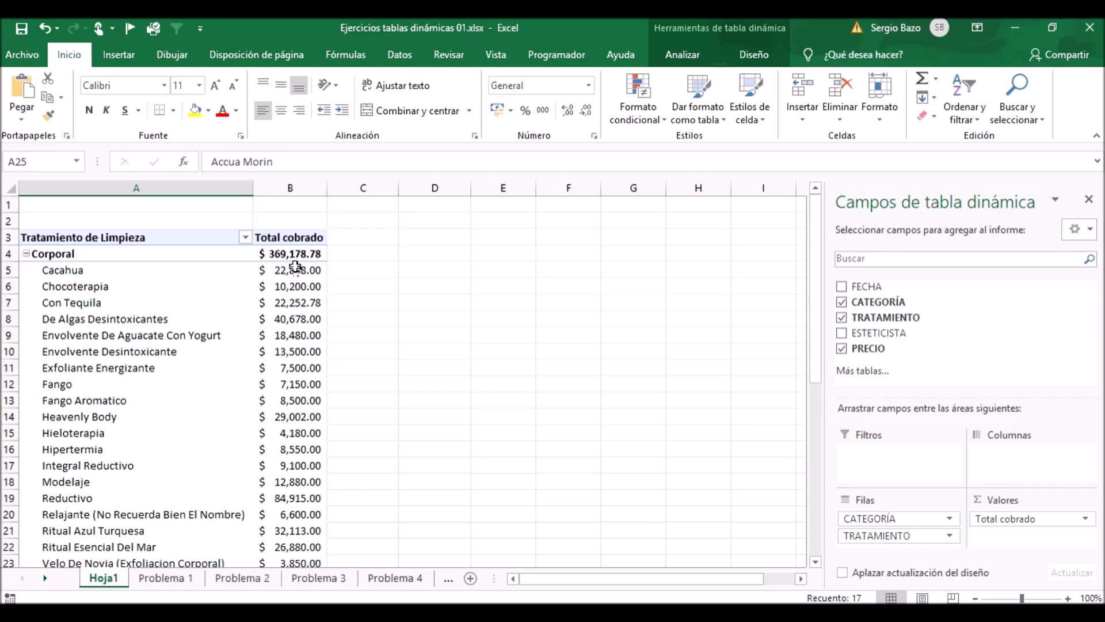
{"action": "scroll", "coordinate": [293, 276], "scroll_direction": "down", "scroll_amount": 2}
{"action": "scroll", "coordinate": [292, 297], "scroll_direction": "down", "scroll_amount": 1}
{"action": "scroll", "coordinate": [292, 301], "scroll_direction": "down", "scroll_amount": 1}
{"action": "scroll", "coordinate": [292, 301], "scroll_direction": "down", "scroll_amount": 3}
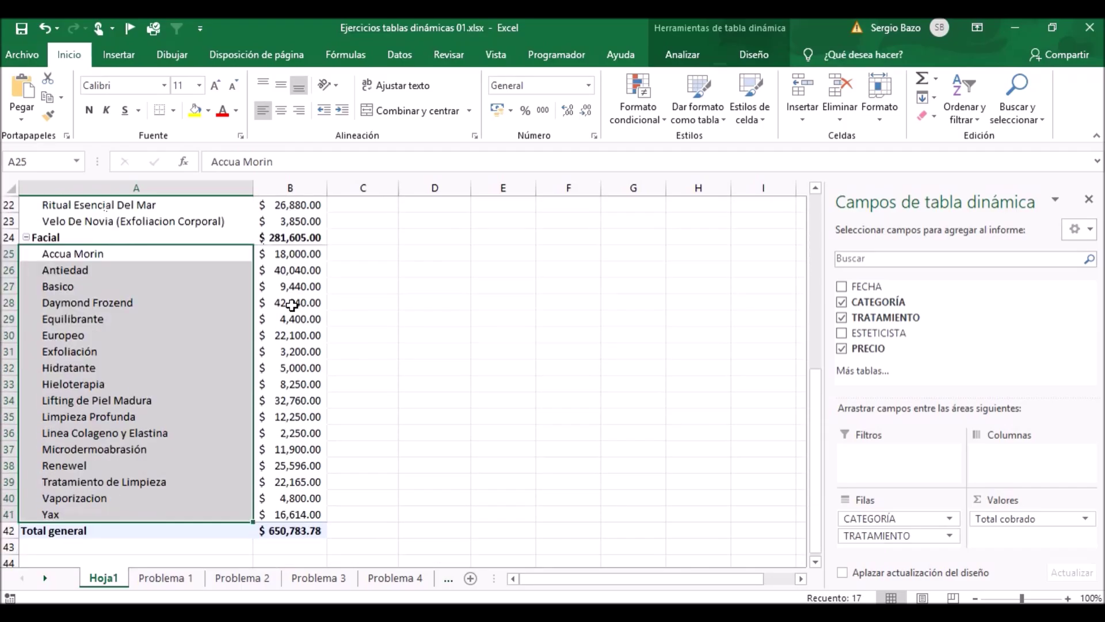
{"action": "scroll", "coordinate": [292, 301], "scroll_direction": "up", "scroll_amount": 3}
{"action": "scroll", "coordinate": [292, 302], "scroll_direction": "up", "scroll_amount": 2}
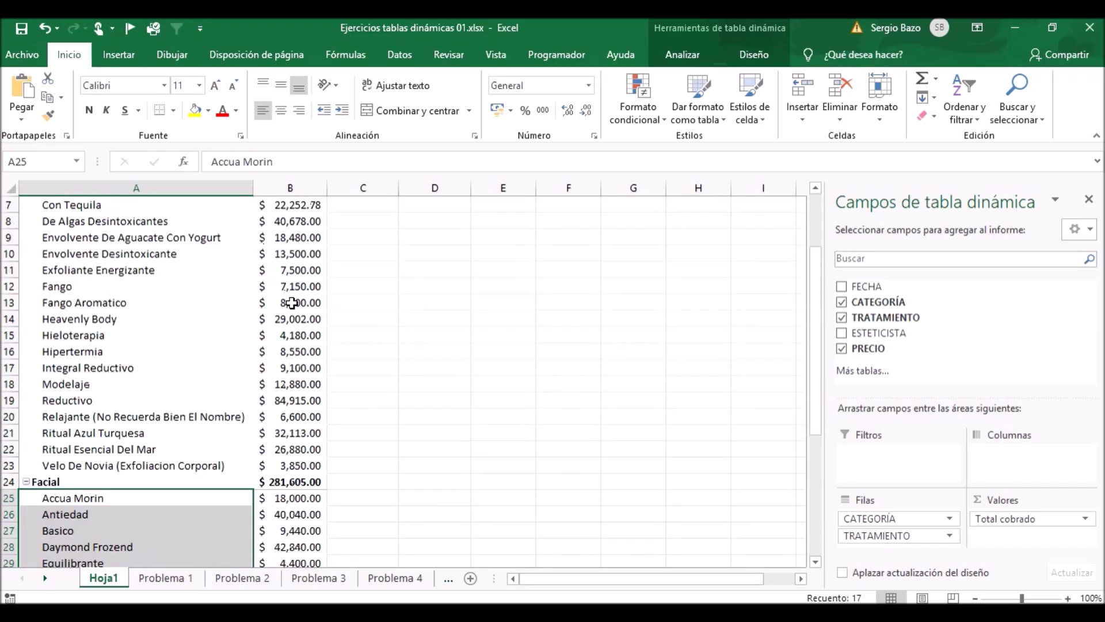
{"action": "scroll", "coordinate": [297, 299], "scroll_direction": "up", "scroll_amount": 2}
{"action": "left_click", "coordinate": [70, 322]}
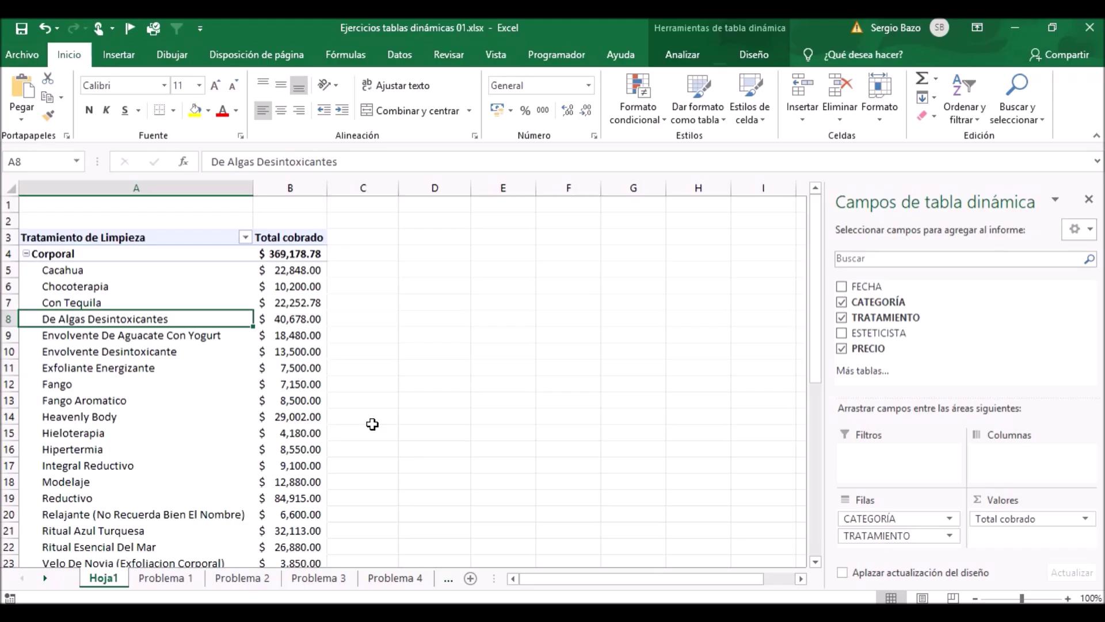
{"action": "left_click", "coordinate": [747, 58]}
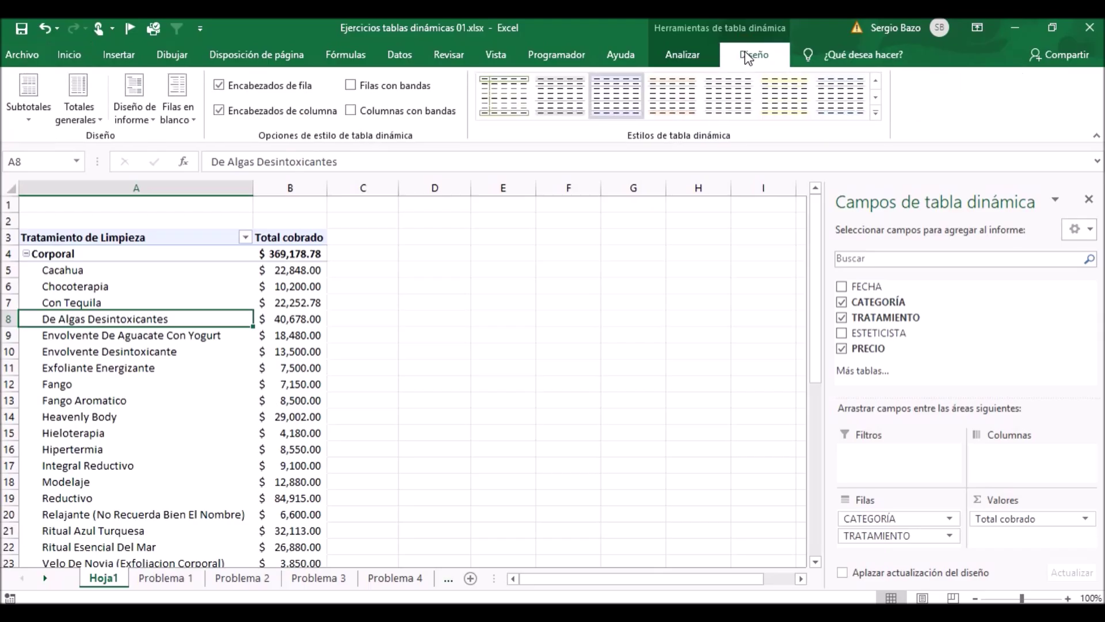
{"action": "left_click", "coordinate": [877, 115]}
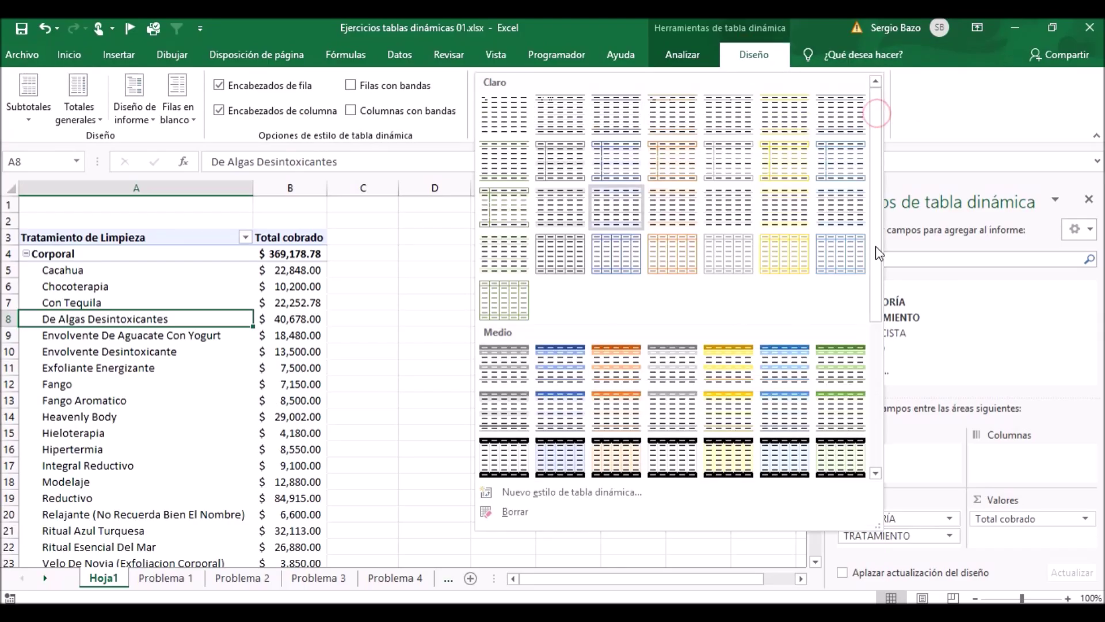
Apply the orange dark pivot style and switch the report to tabular layout
{"action": "left_click", "coordinate": [877, 373]}
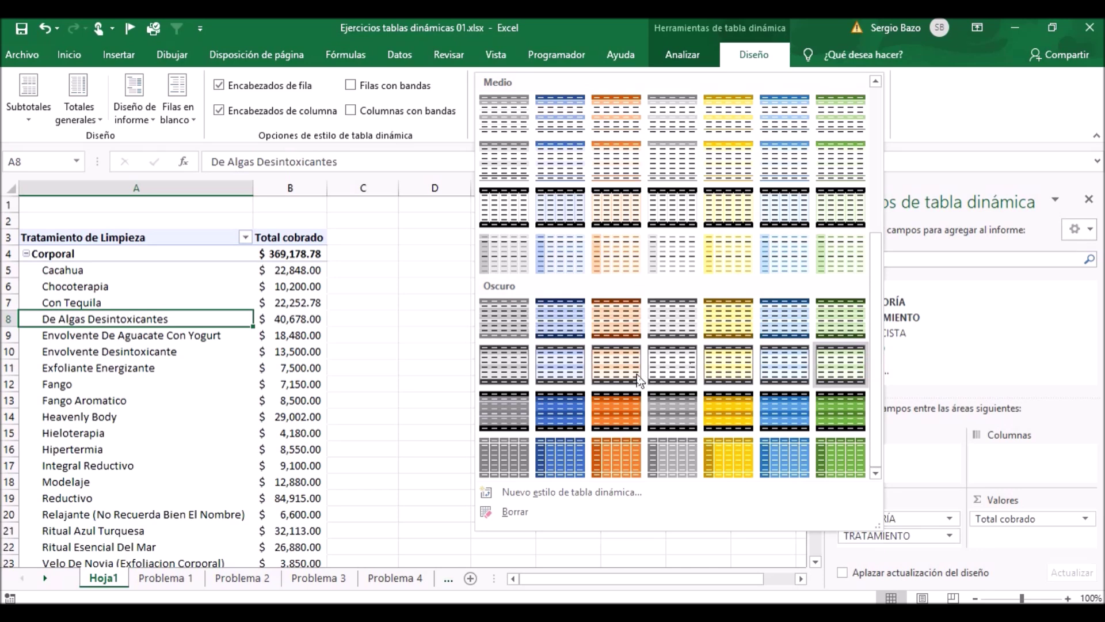
{"action": "left_click", "coordinate": [618, 403]}
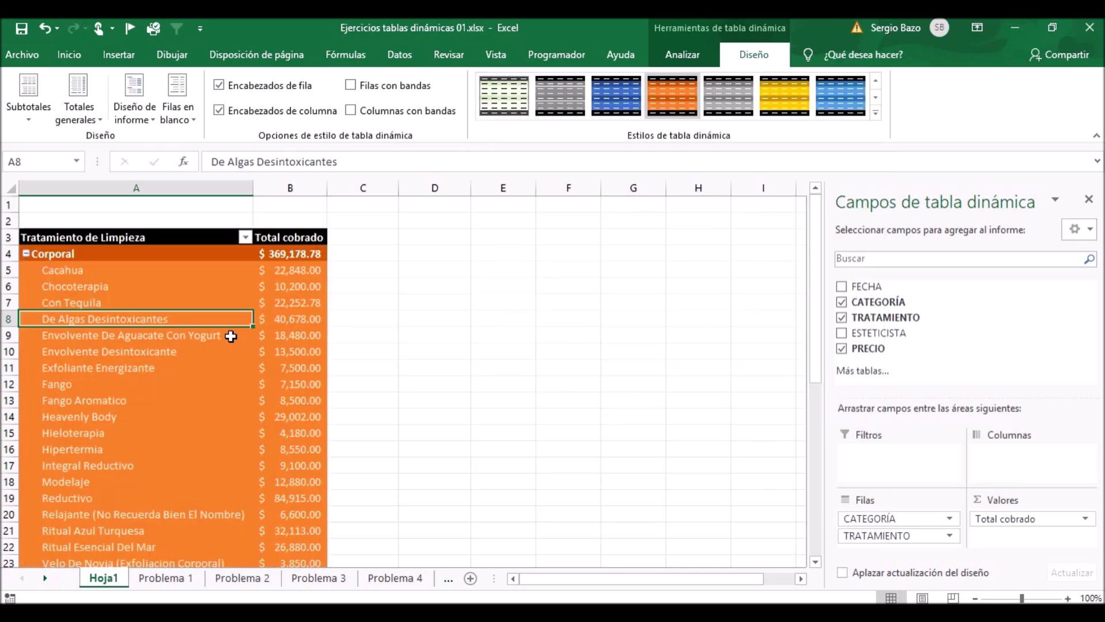
{"action": "left_click", "coordinate": [122, 114]}
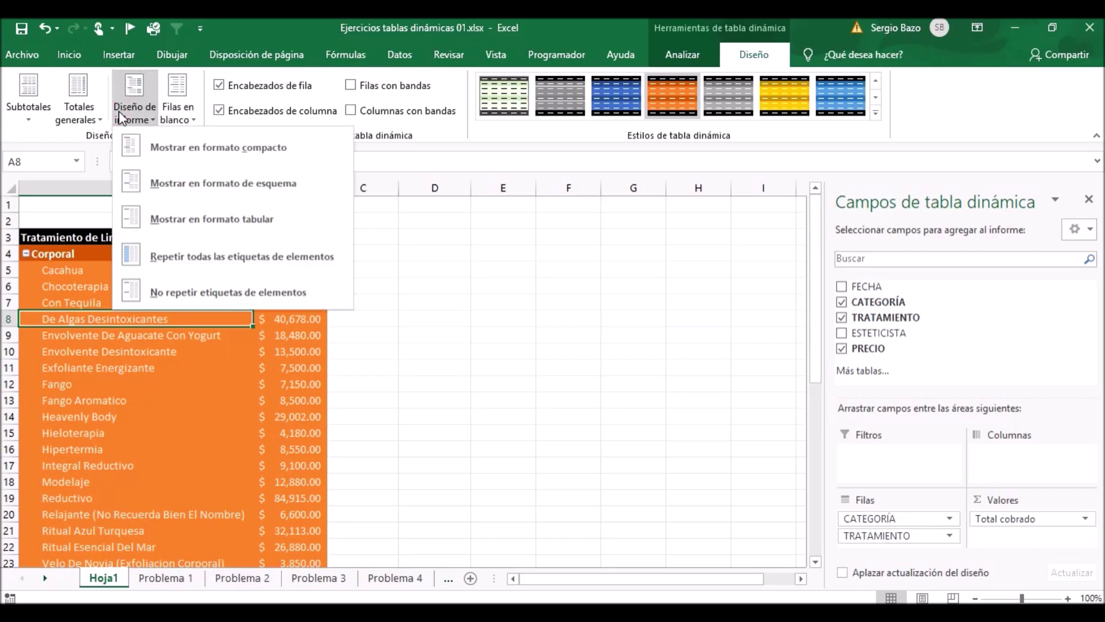
{"action": "left_click", "coordinate": [175, 221]}
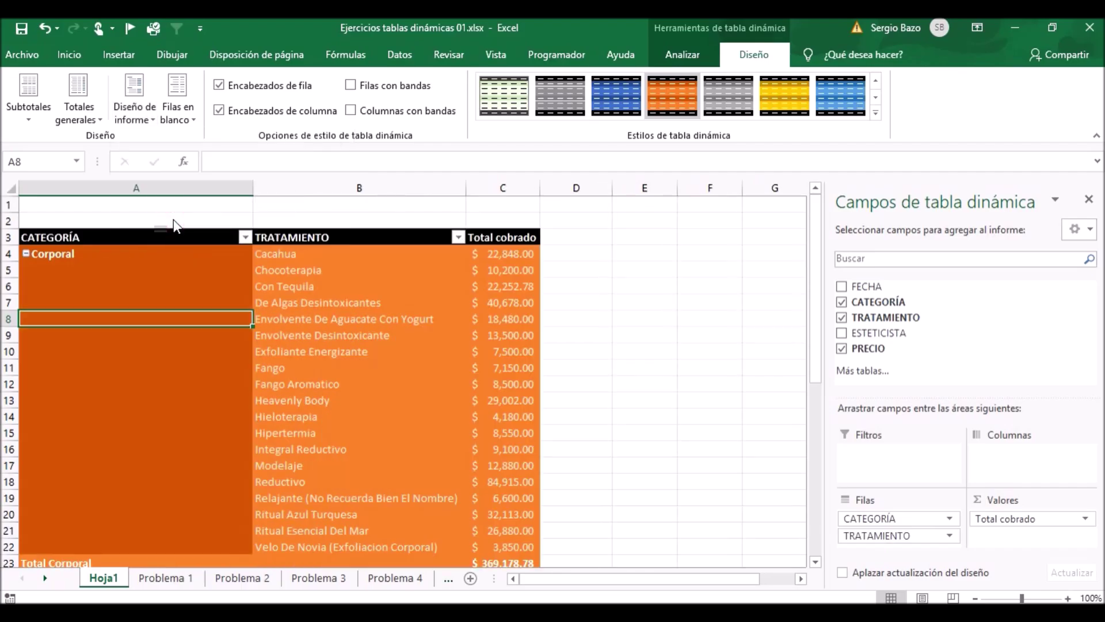
Select the Corporal and Facial treatments and amounts to check their totals, then click outside the pivot
{"action": "left_click", "coordinate": [103, 256]}
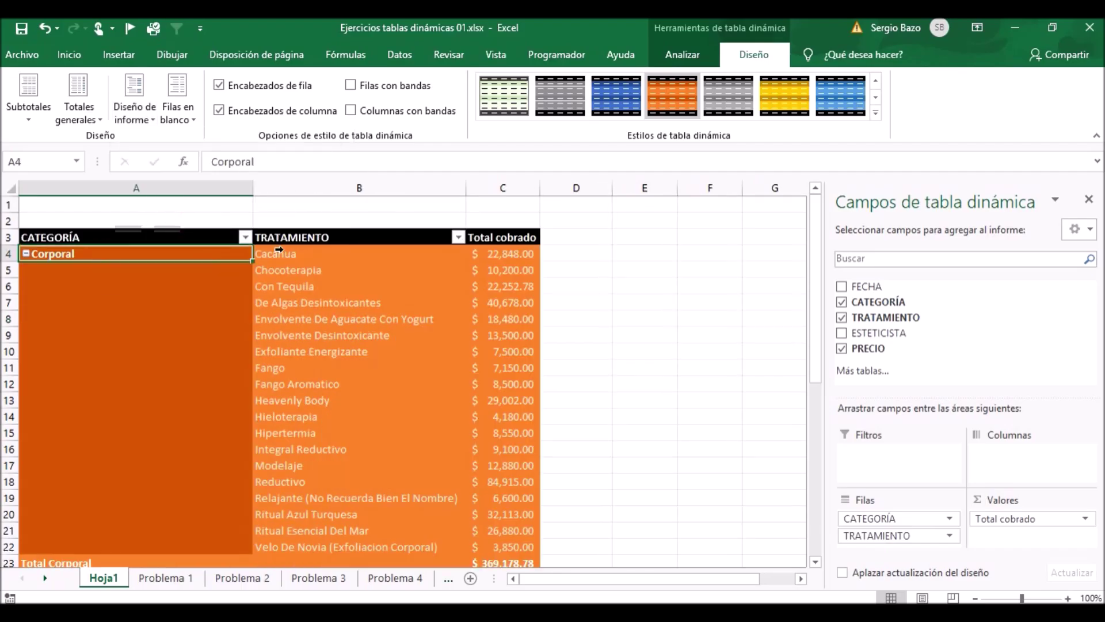
{"action": "left_click_drag", "start_coordinate": [287, 255], "coordinate": [277, 578]}
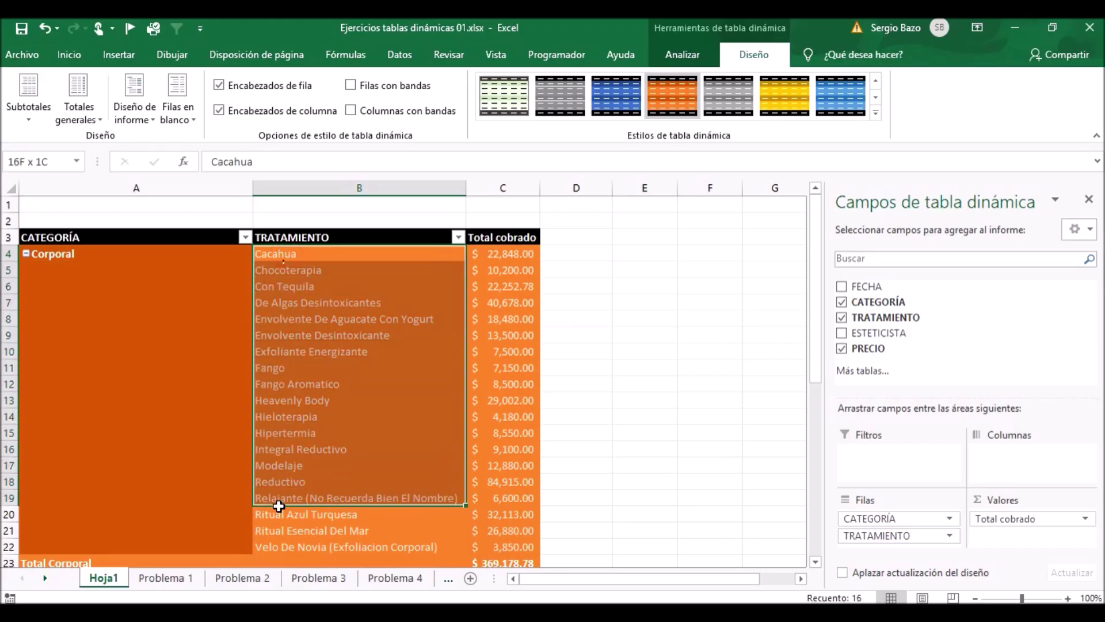
{"action": "left_click_drag", "start_coordinate": [277, 579], "coordinate": [279, 501]}
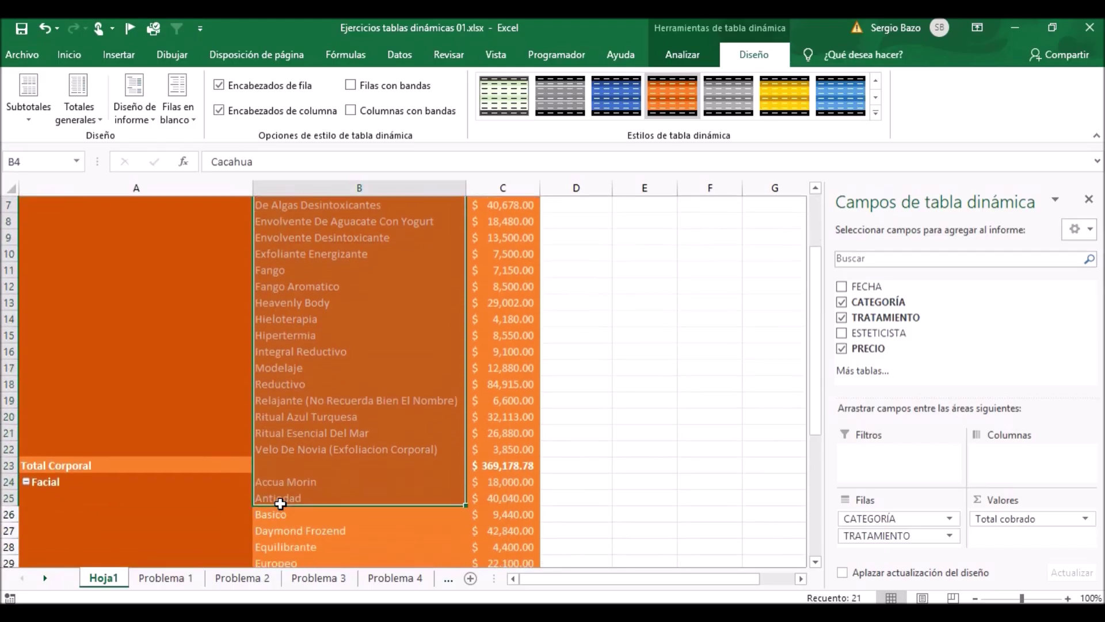
{"action": "left_click", "coordinate": [113, 463]}
{"action": "left_click", "coordinate": [507, 464]}
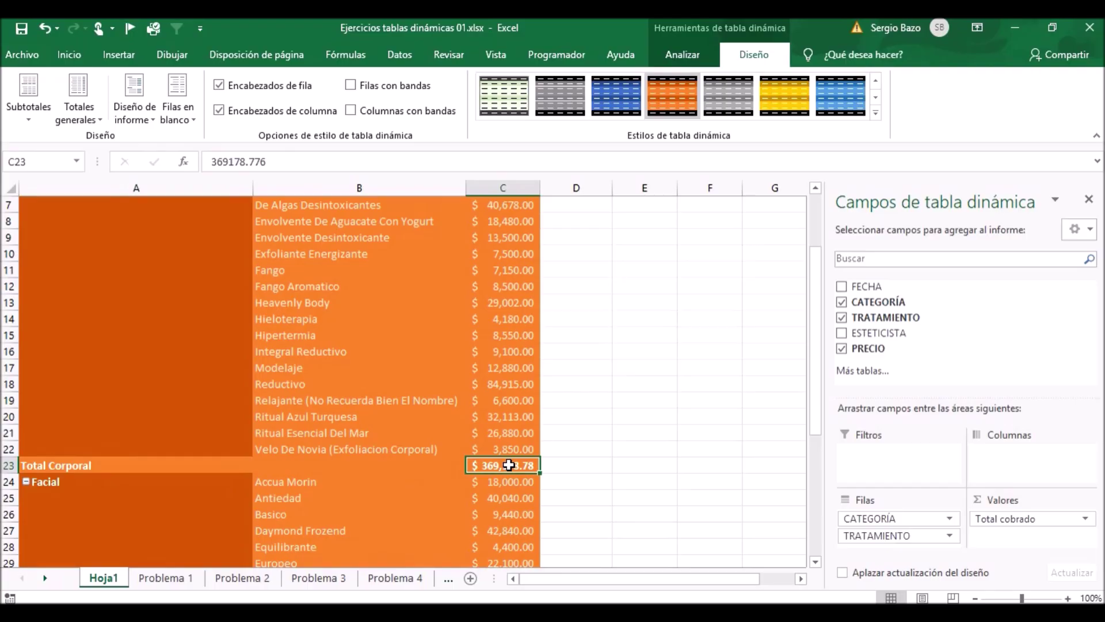
{"action": "scroll", "coordinate": [403, 391], "scroll_direction": "down", "scroll_amount": 2}
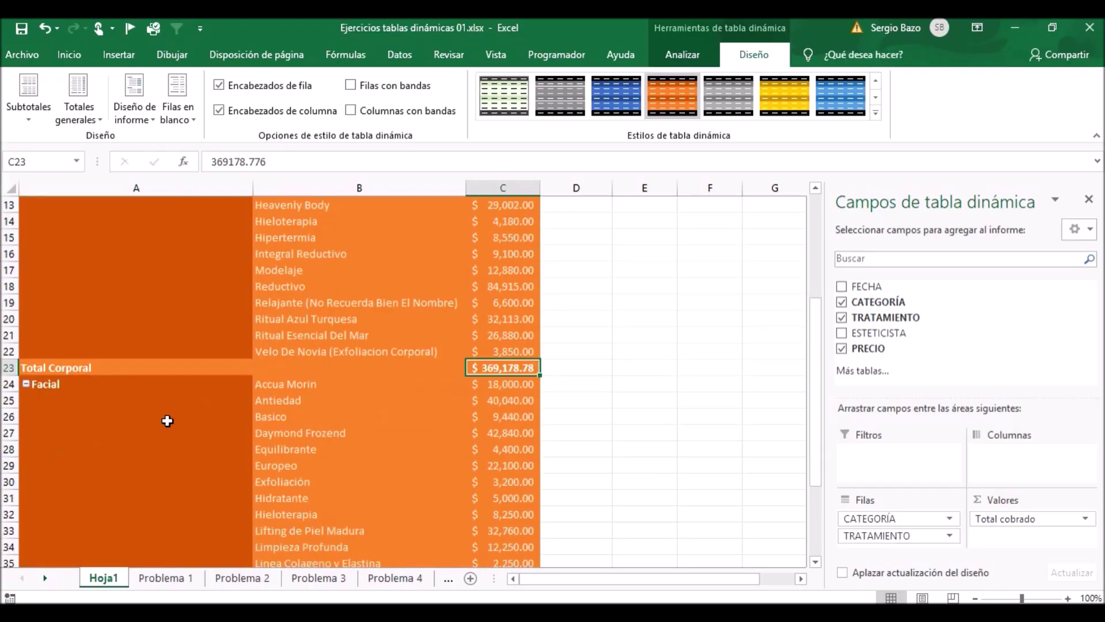
{"action": "left_click_drag", "start_coordinate": [300, 384], "coordinate": [463, 514]}
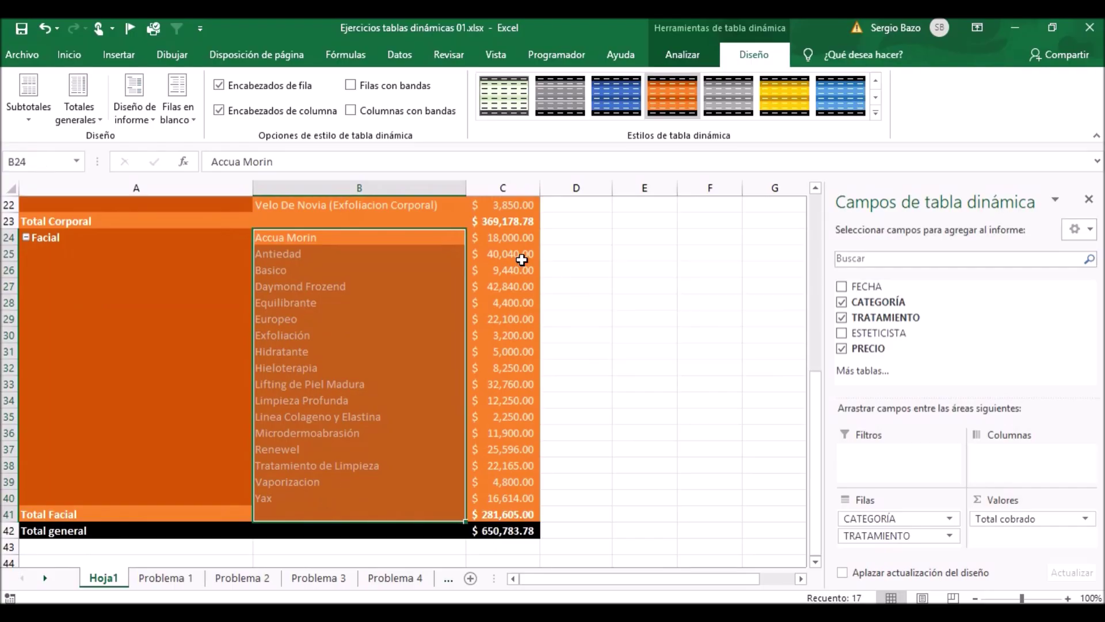
{"action": "left_click", "coordinate": [507, 239]}
{"action": "left_click_drag", "start_coordinate": [509, 253], "coordinate": [502, 514]}
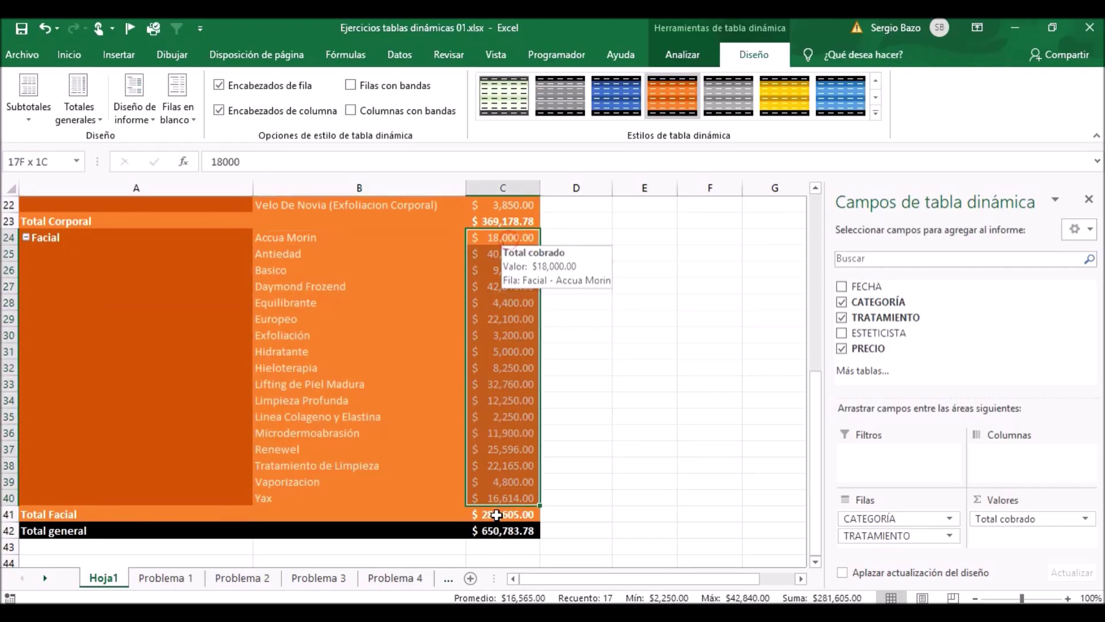
{"action": "left_click", "coordinate": [326, 366]}
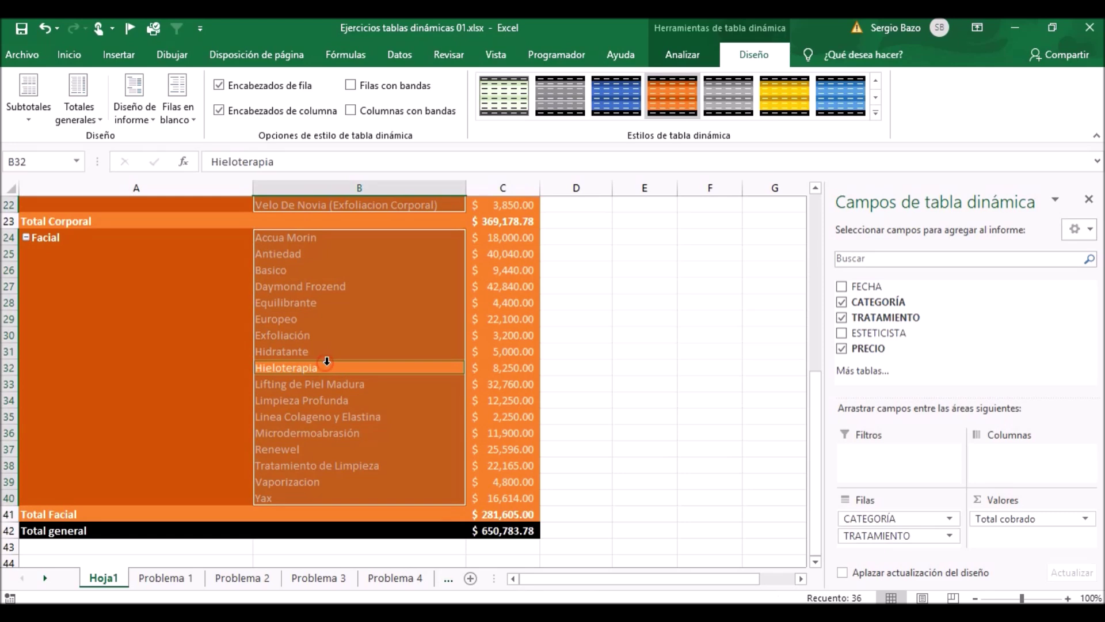
{"action": "scroll", "coordinate": [581, 341], "scroll_direction": "up", "scroll_amount": 2}
{"action": "scroll", "coordinate": [580, 341], "scroll_direction": "up", "scroll_amount": 1}
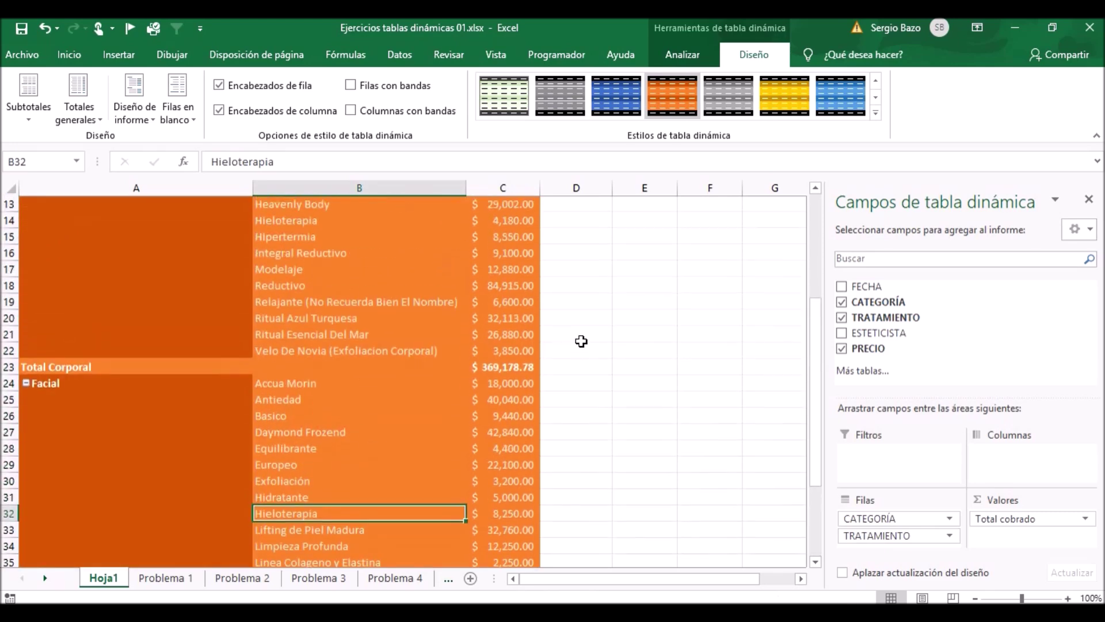
{"action": "scroll", "coordinate": [581, 342], "scroll_direction": "up", "scroll_amount": 3}
{"action": "scroll", "coordinate": [581, 341], "scroll_direction": "up", "scroll_amount": 1}
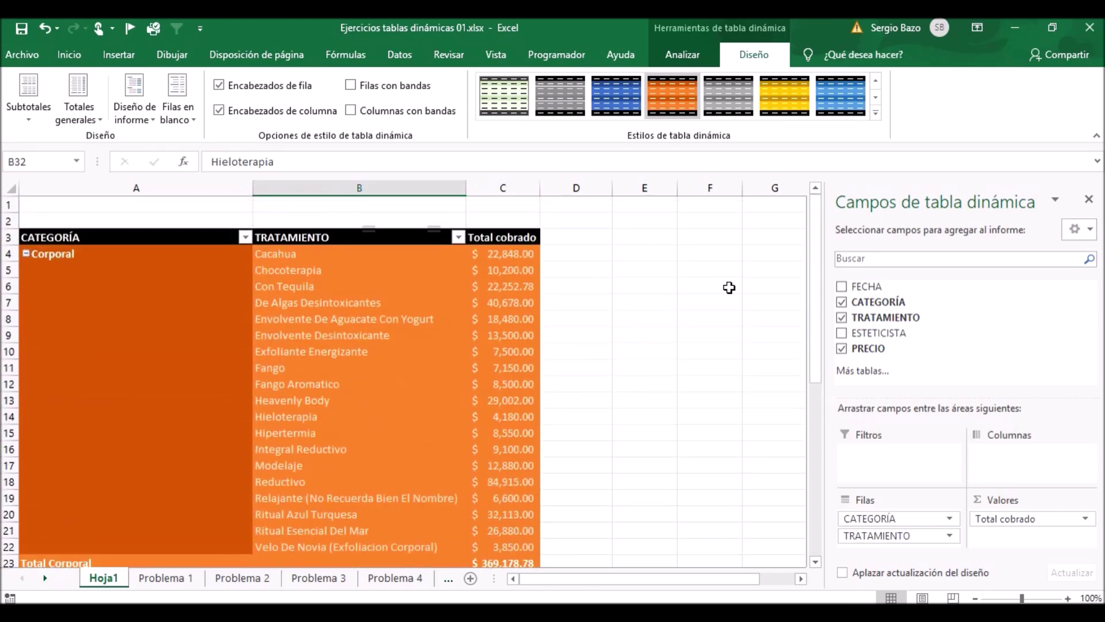
{"action": "left_click", "coordinate": [679, 250]}
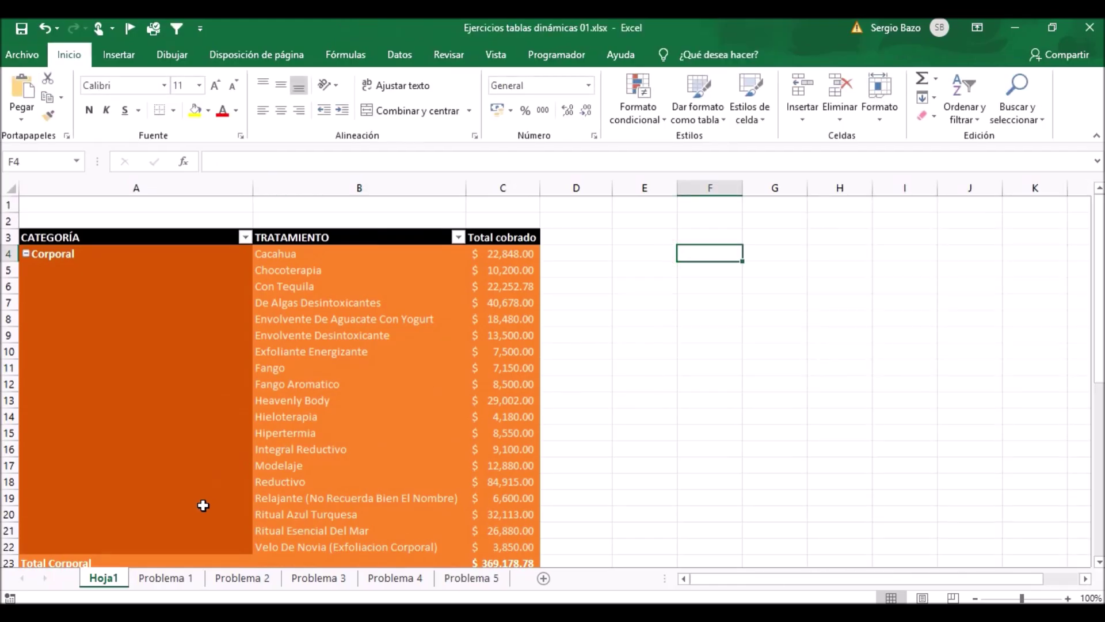
Insert PivotTable TablaDinámica2 from Problema 2's A5:E542 data onto a new sheet, Hoja2
{"action": "left_click", "coordinate": [241, 579]}
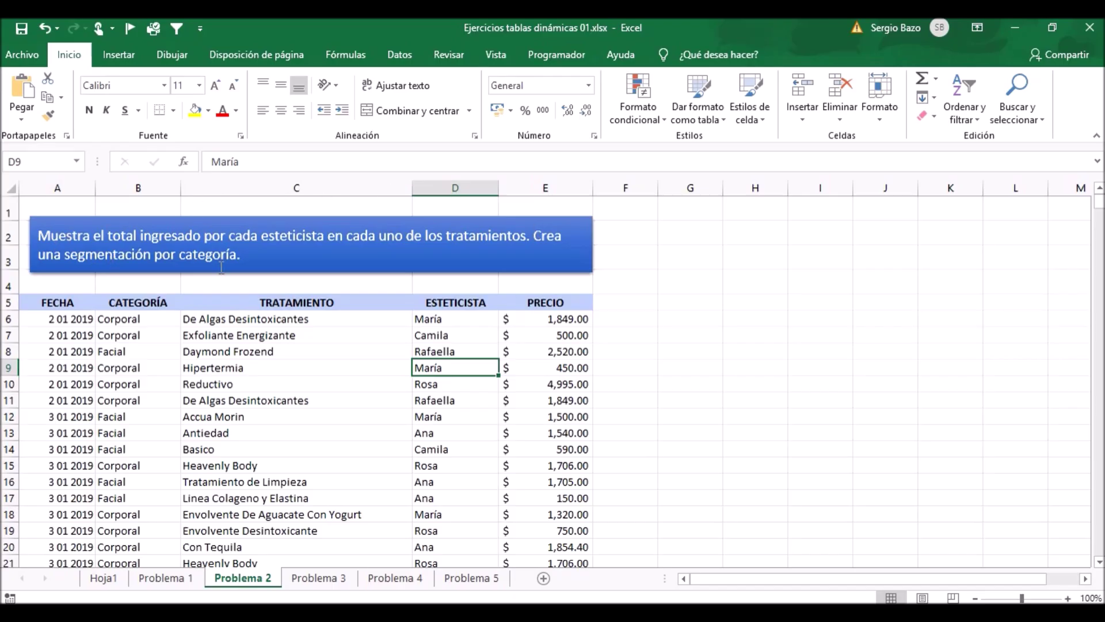
{"action": "left_click", "coordinate": [253, 364]}
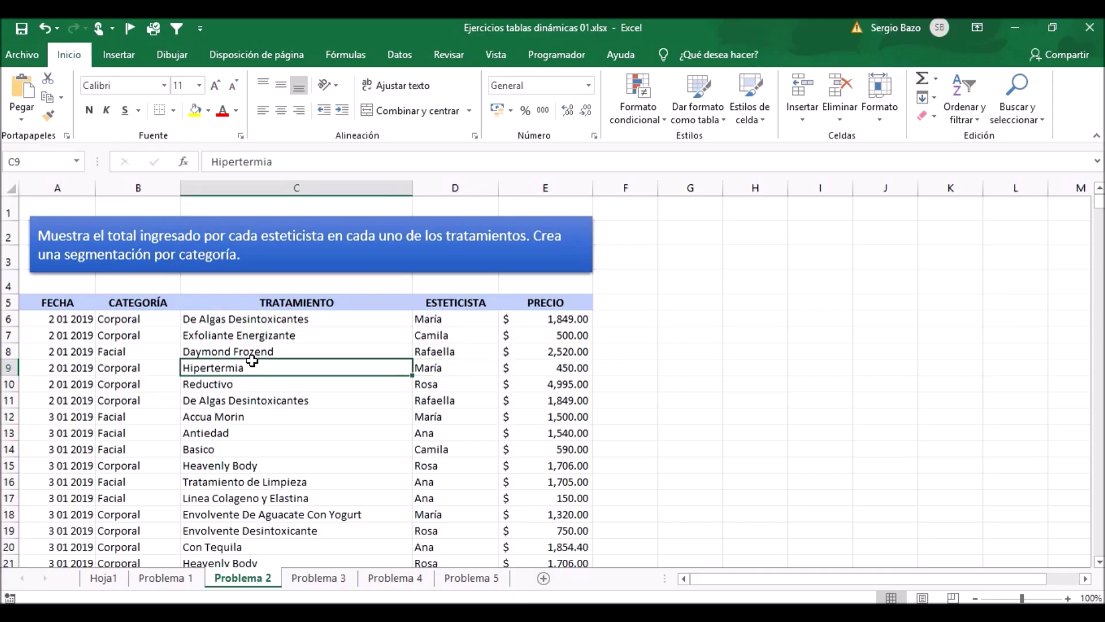
{"action": "left_click", "coordinate": [135, 60]}
{"action": "left_click", "coordinate": [23, 103]}
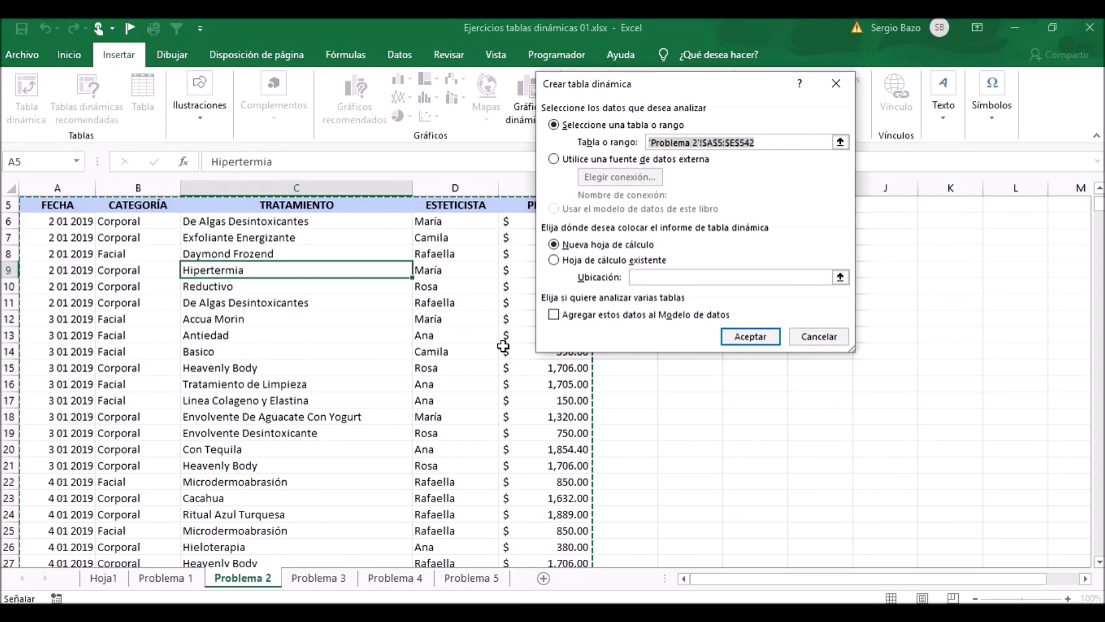
{"action": "left_click", "coordinate": [749, 337]}
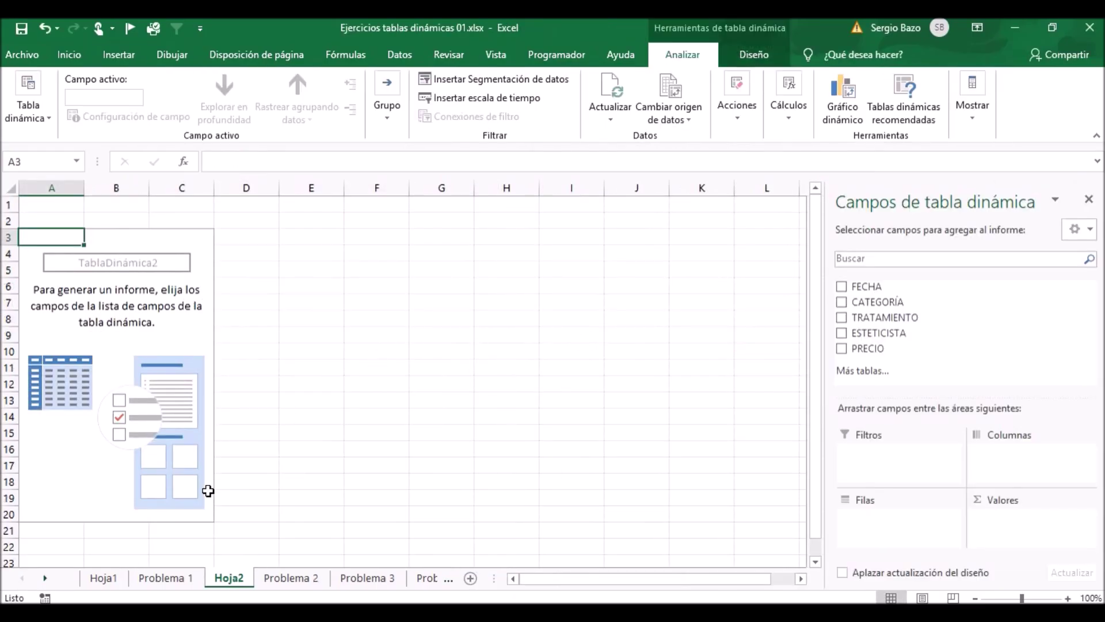
{"action": "left_click", "coordinate": [288, 578]}
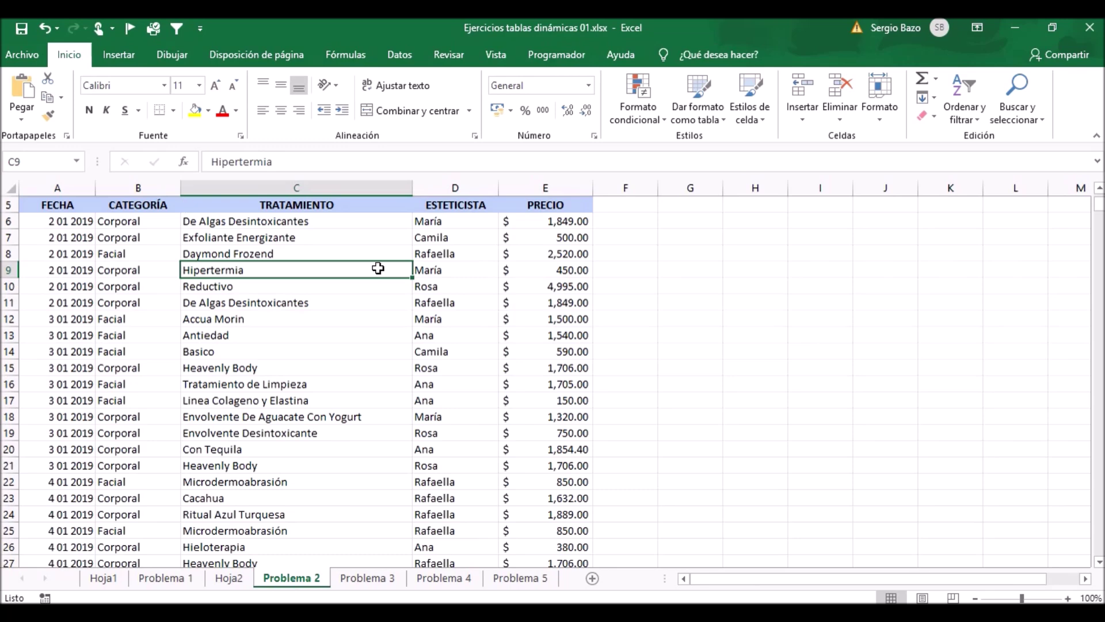
Add PRECIO to Valores and ESTETICISTA to Filas, then select the sums B4:B9
{"action": "scroll", "coordinate": [315, 273], "scroll_direction": "up", "scroll_amount": 2}
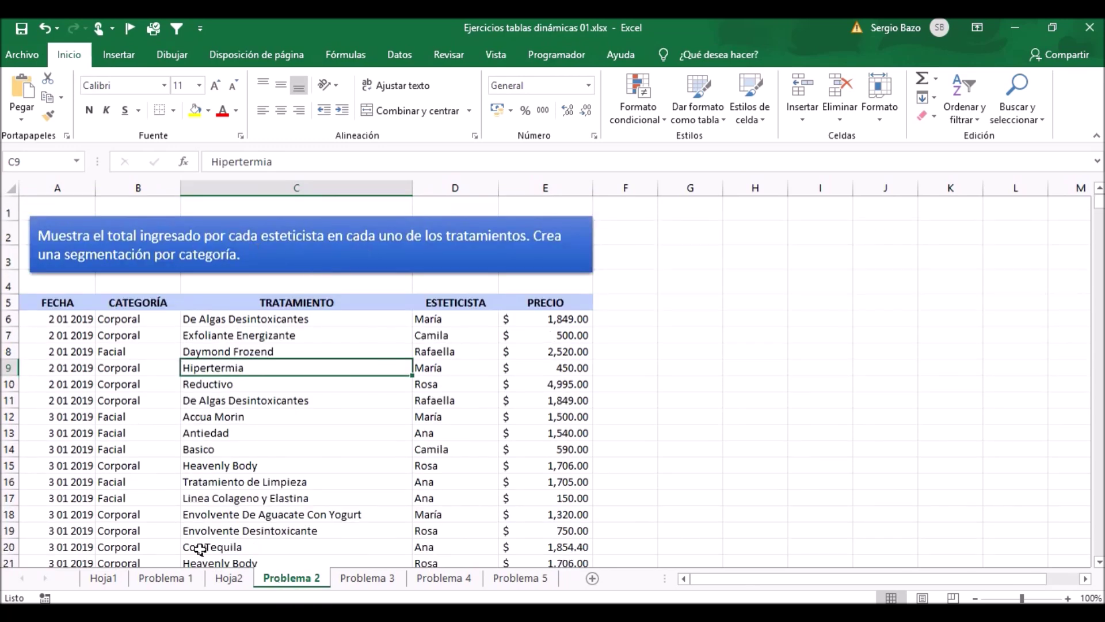
{"action": "left_click", "coordinate": [229, 578]}
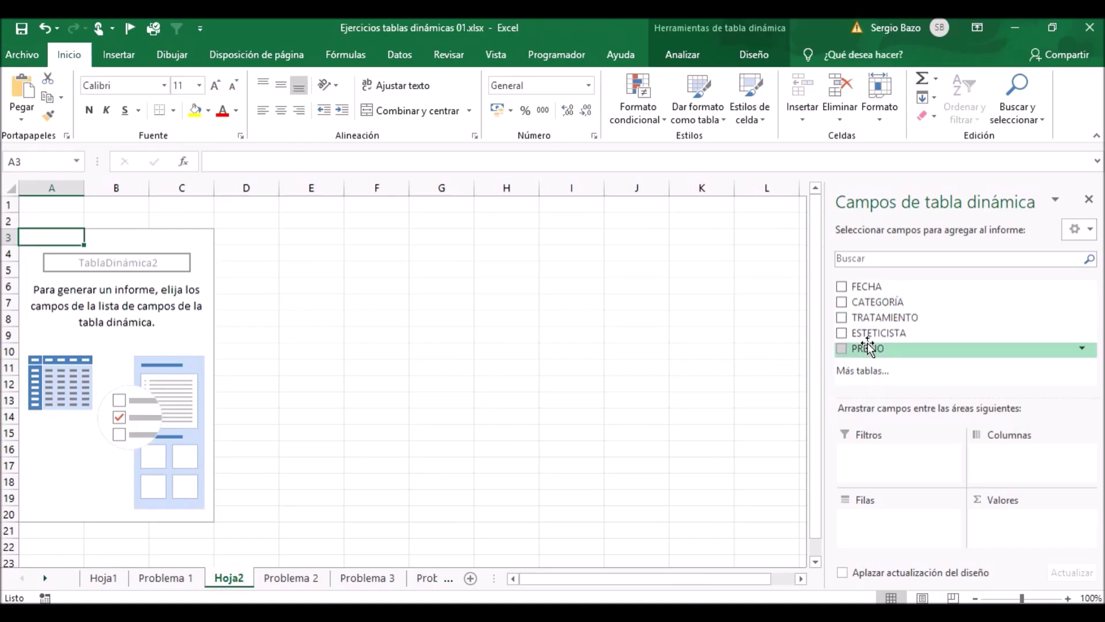
{"action": "left_click_drag", "start_coordinate": [868, 348], "coordinate": [1007, 525]}
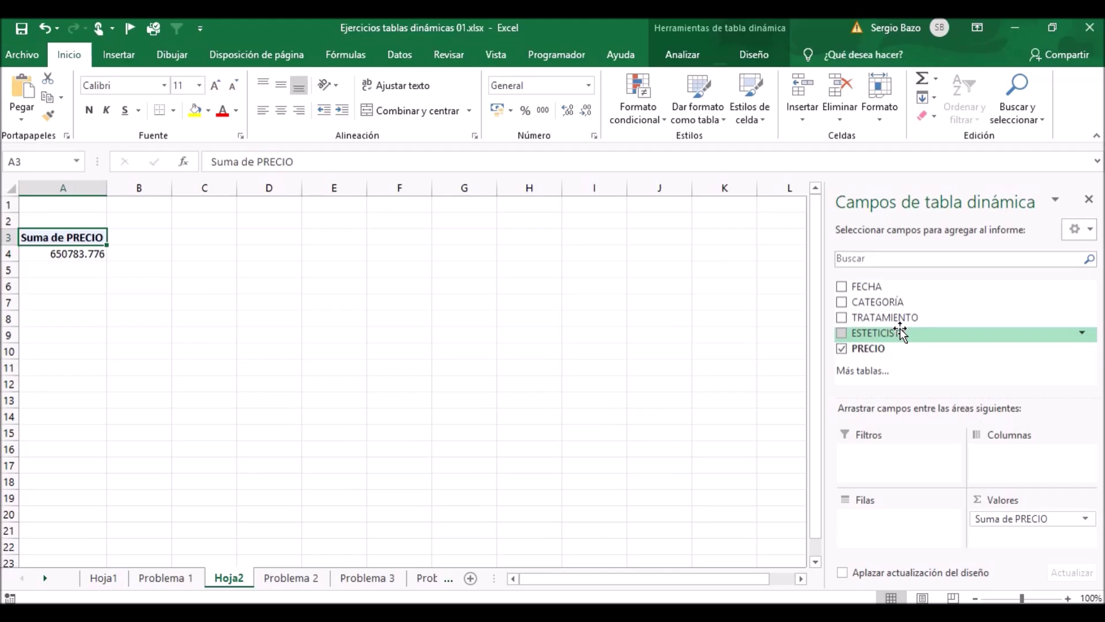
{"action": "left_click_drag", "start_coordinate": [886, 337], "coordinate": [876, 528]}
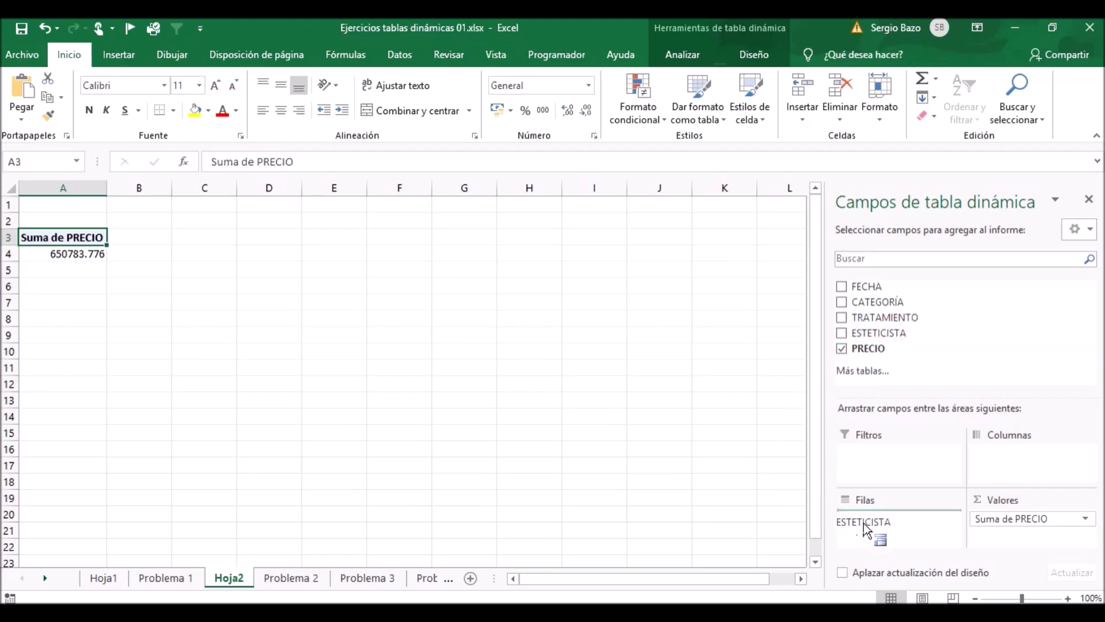
{"action": "left_click_drag", "start_coordinate": [875, 528], "coordinate": [876, 524]}
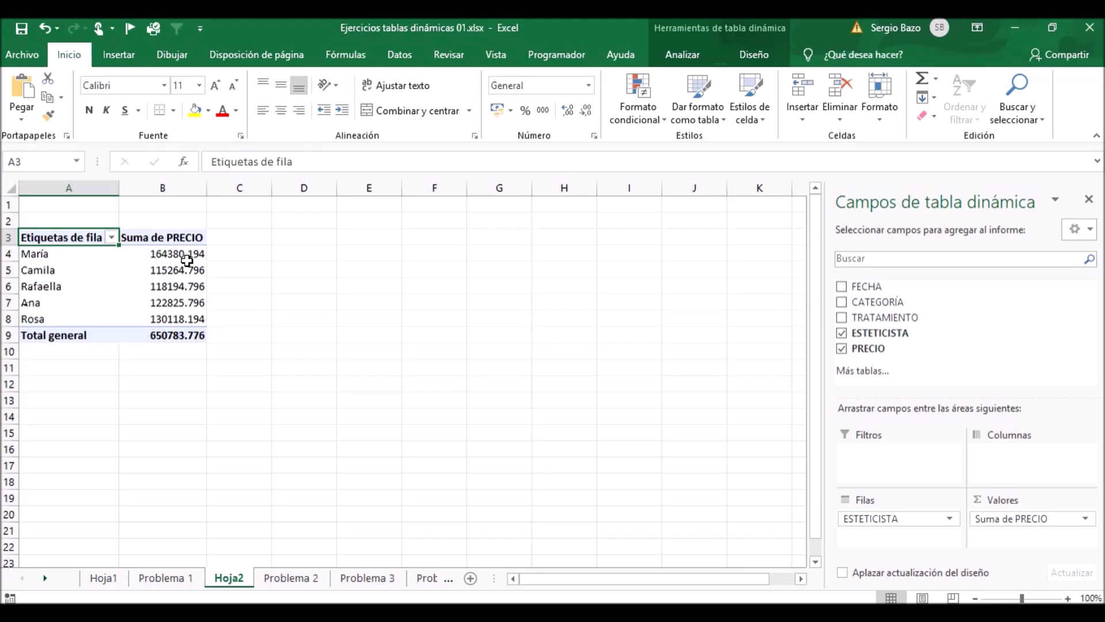
{"action": "left_click_drag", "start_coordinate": [187, 261], "coordinate": [182, 335]}
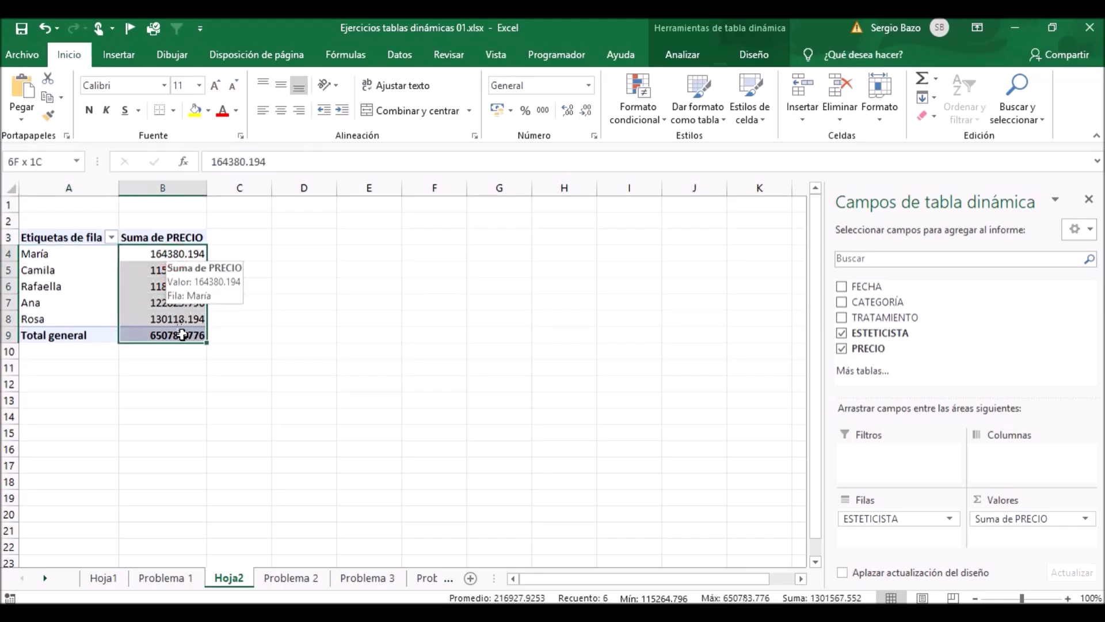
Format B4:B9 as Contabilidad with the $ Español (Chile) symbol, then recheck the task sheets
{"action": "left_click", "coordinate": [511, 110]}
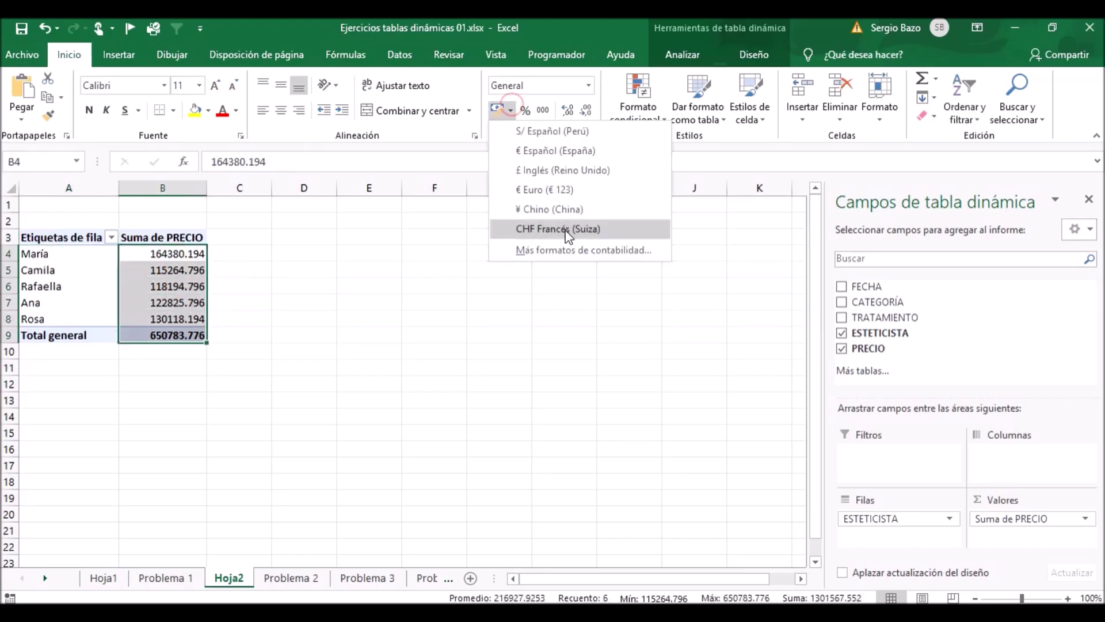
{"action": "left_click", "coordinate": [527, 250]}
{"action": "left_click", "coordinate": [659, 148]}
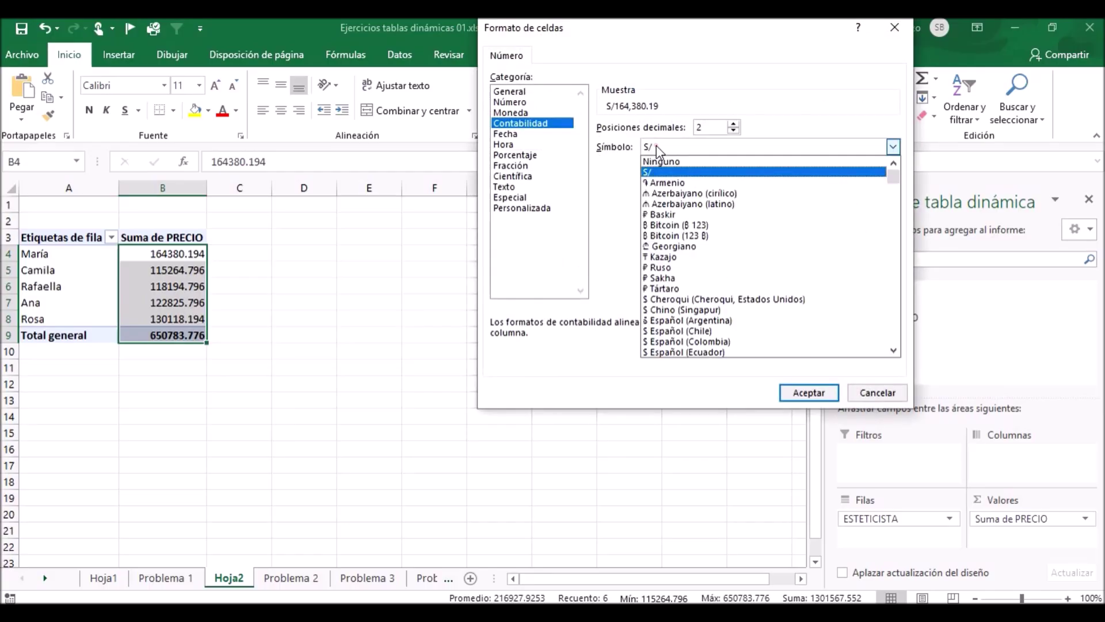
{"action": "left_click", "coordinate": [678, 331]}
{"action": "left_click", "coordinate": [809, 392]}
{"action": "left_click", "coordinate": [164, 270]}
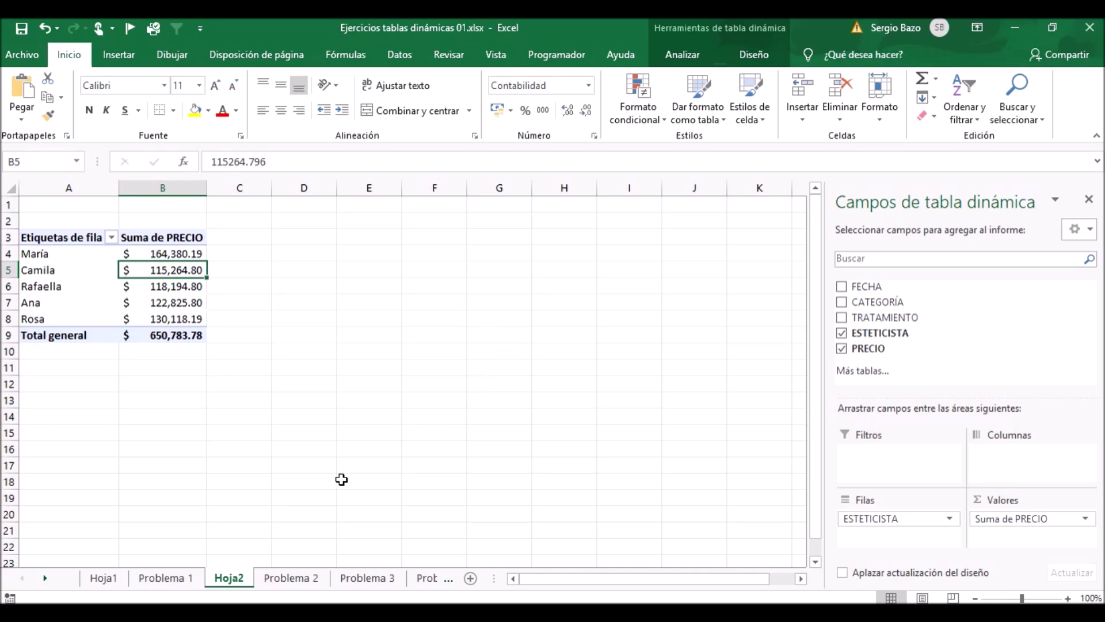
{"action": "left_click", "coordinate": [165, 578]}
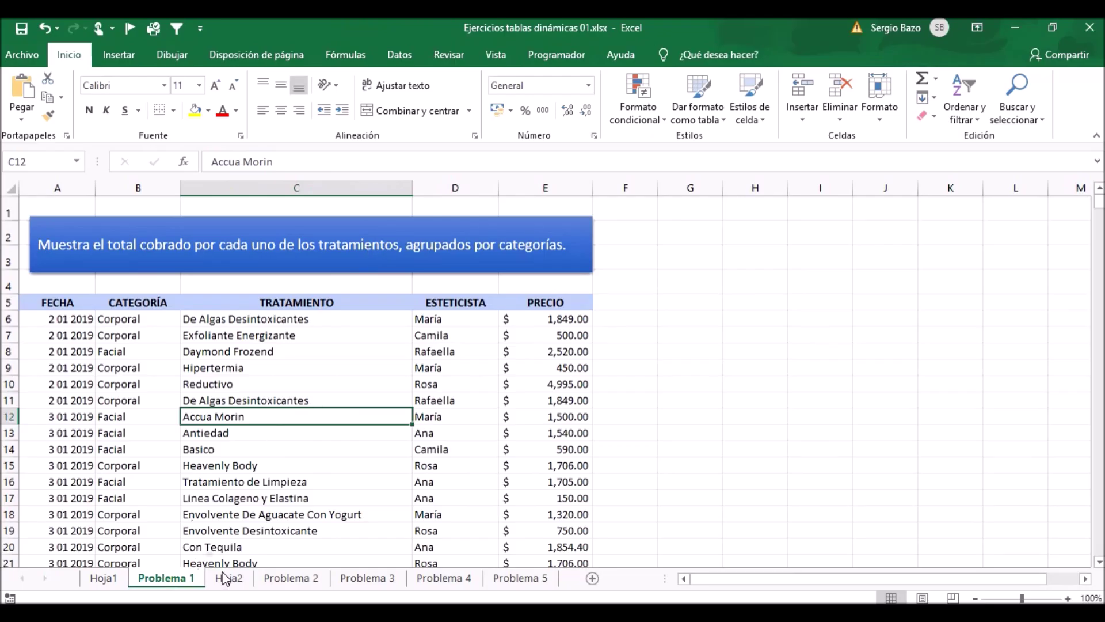
{"action": "left_click", "coordinate": [288, 578]}
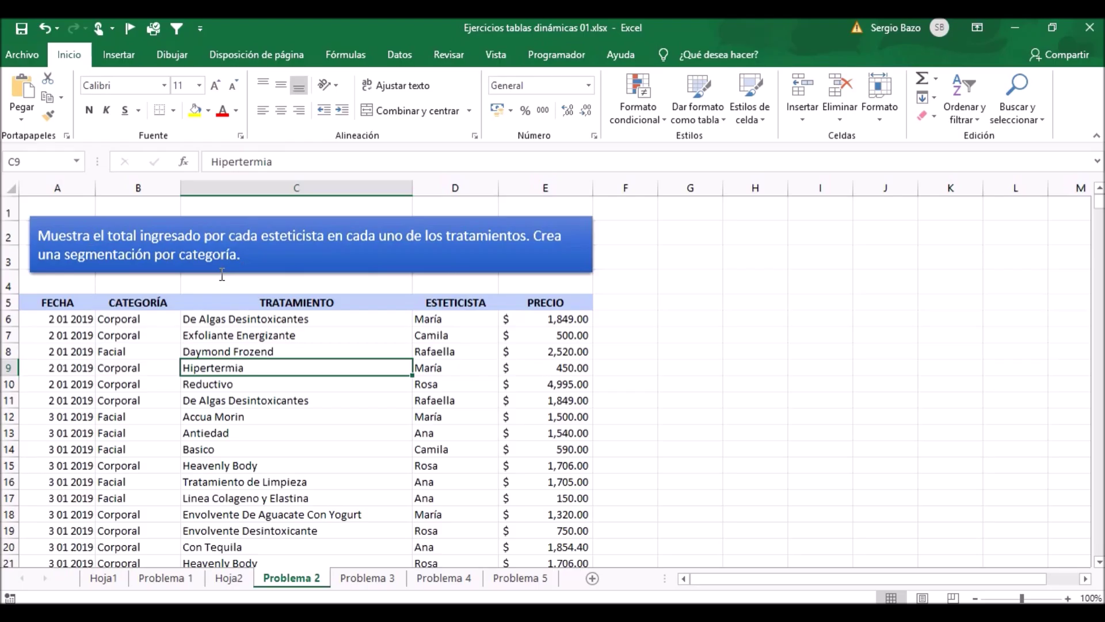
{"action": "left_click", "coordinate": [229, 577]}
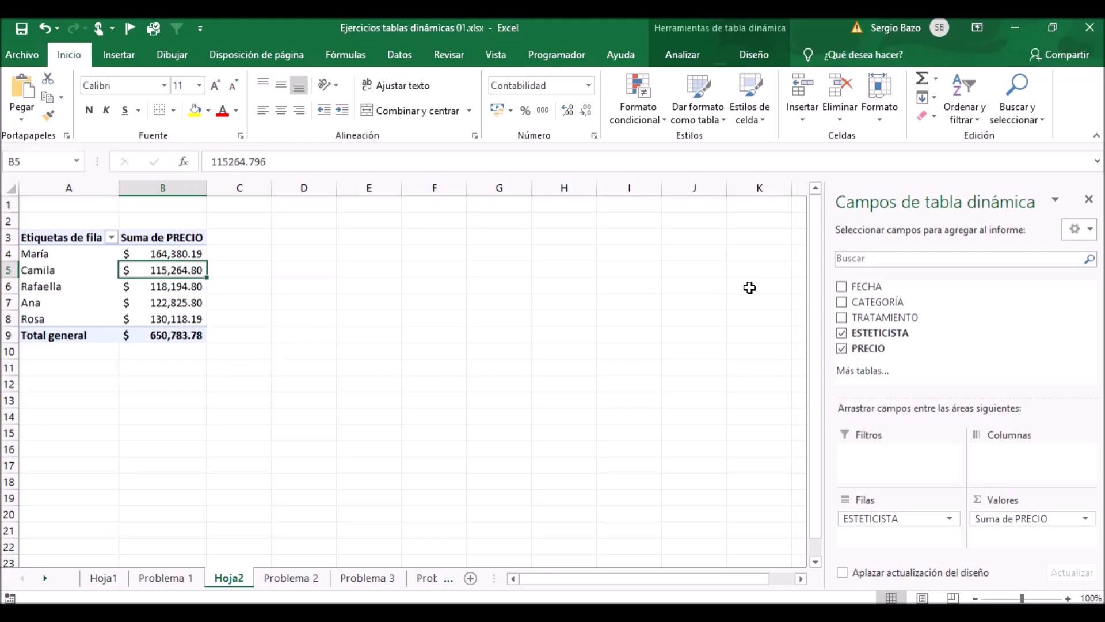
Insert a CATEGORÍA slicer for the esthetician pivot, with Corporal and Facial buttons
{"action": "left_click", "coordinate": [688, 53]}
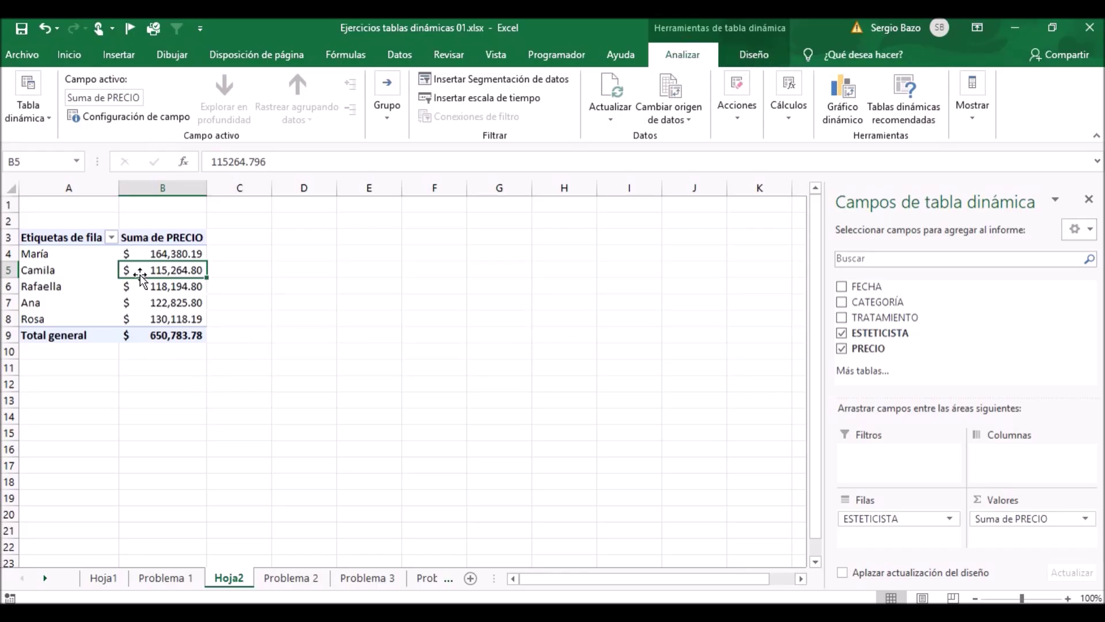
{"action": "left_click", "coordinate": [78, 271]}
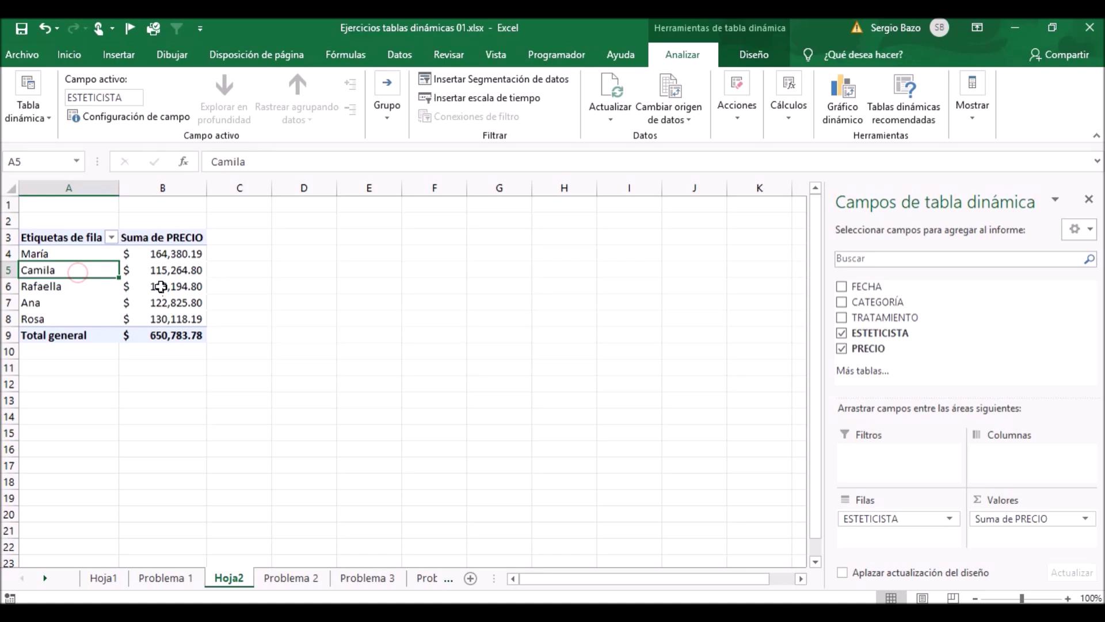
{"action": "left_click", "coordinate": [166, 270]}
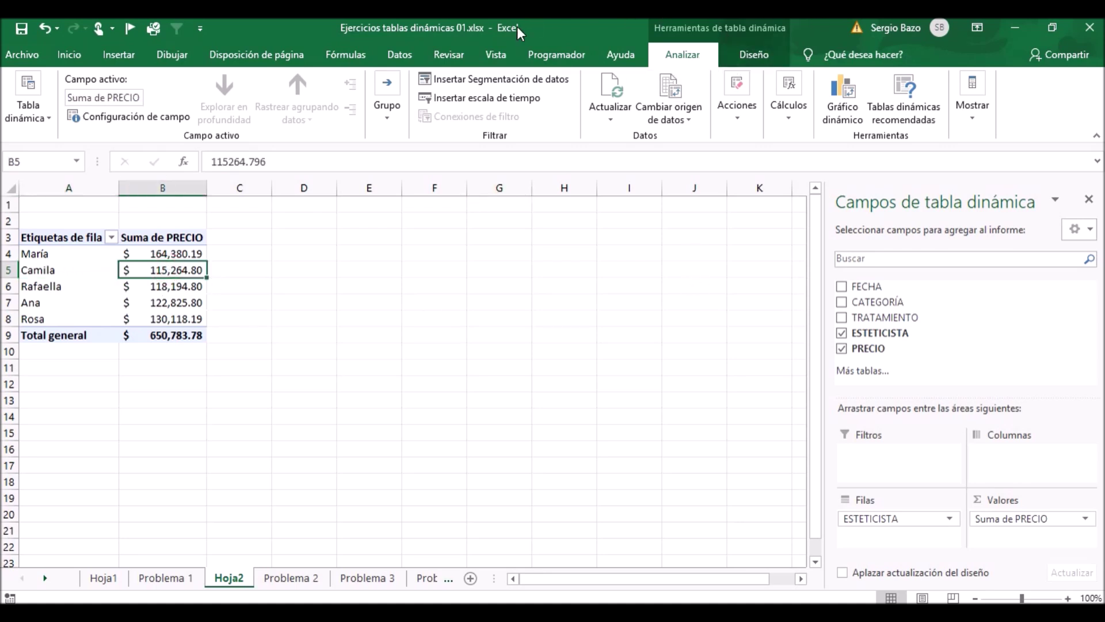
{"action": "left_click", "coordinate": [483, 83]}
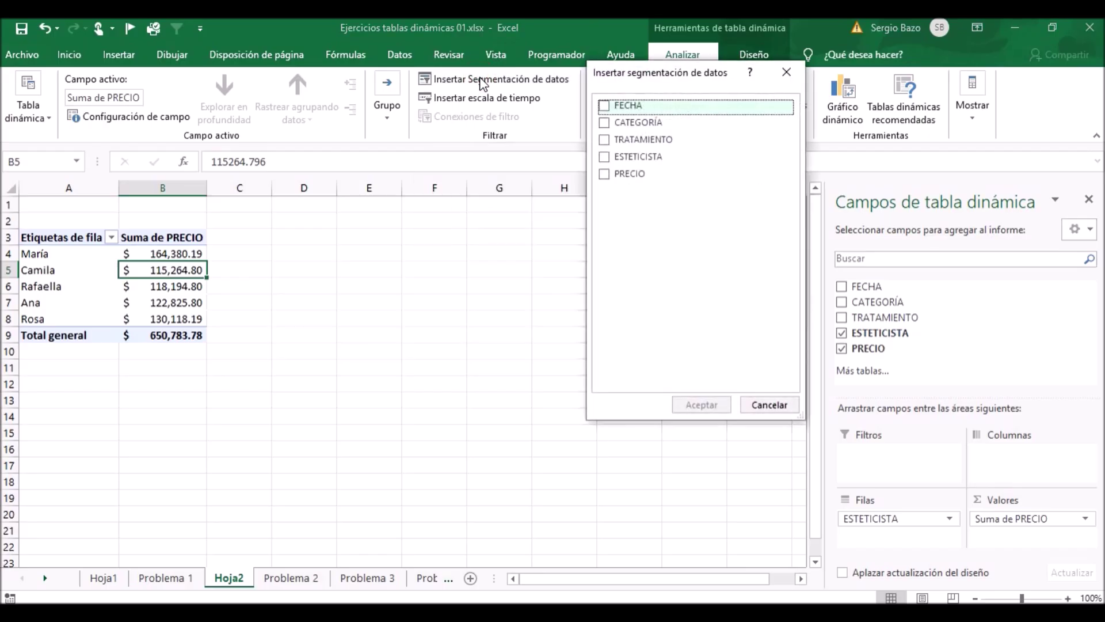
{"action": "left_click", "coordinate": [604, 122]}
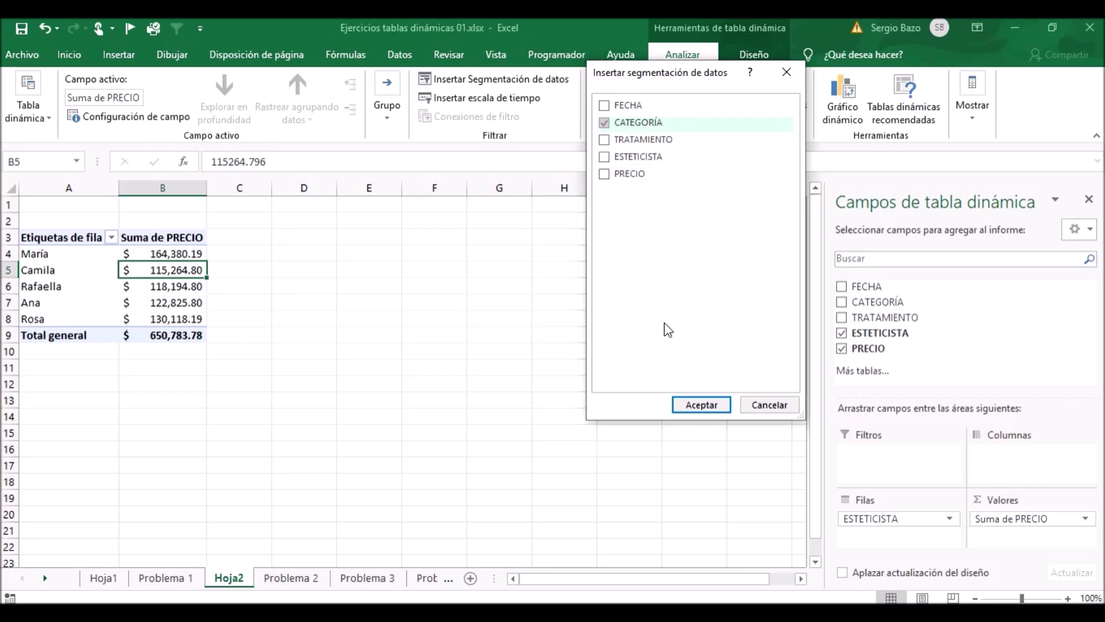
{"action": "left_click", "coordinate": [700, 403]}
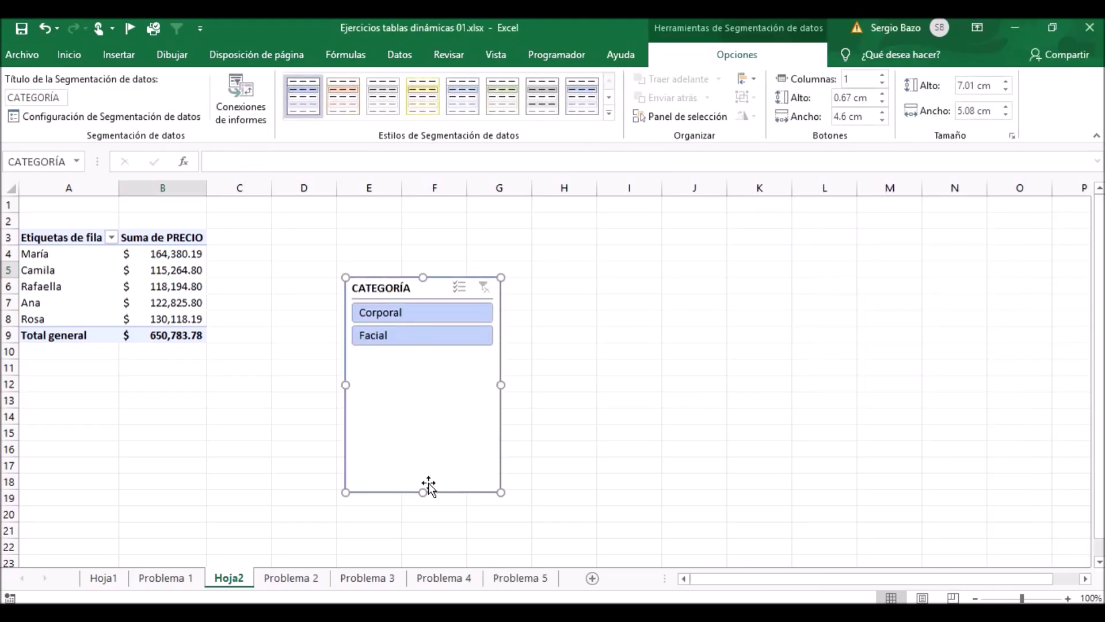
{"action": "left_click", "coordinate": [423, 492]}
Shrink the CATEGORÍA slicer to about 2.7 cm tall and move it beside the pivot table
{"action": "left_click_drag", "start_coordinate": [427, 439], "coordinate": [419, 358]}
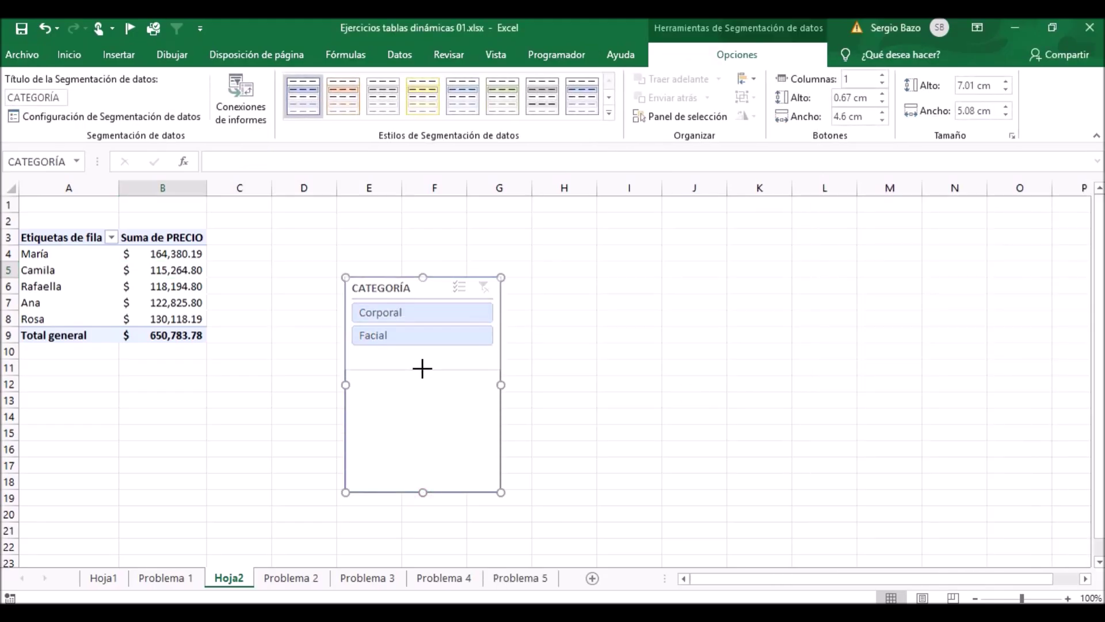
{"action": "left_click_drag", "start_coordinate": [423, 348], "coordinate": [423, 349]}
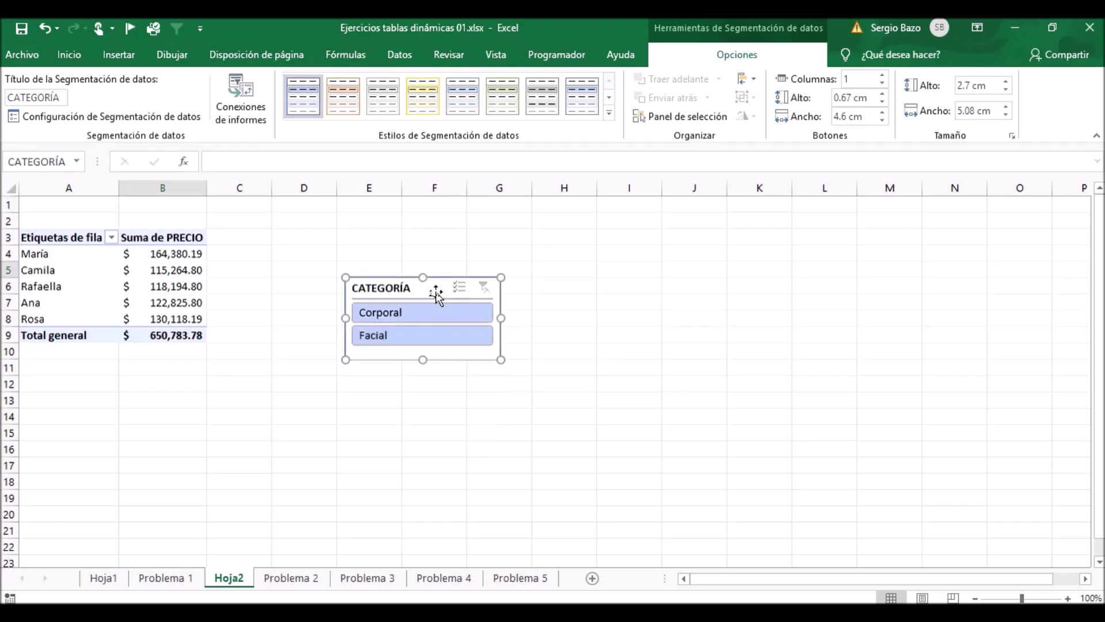
{"action": "left_click_drag", "start_coordinate": [436, 288], "coordinate": [354, 249]}
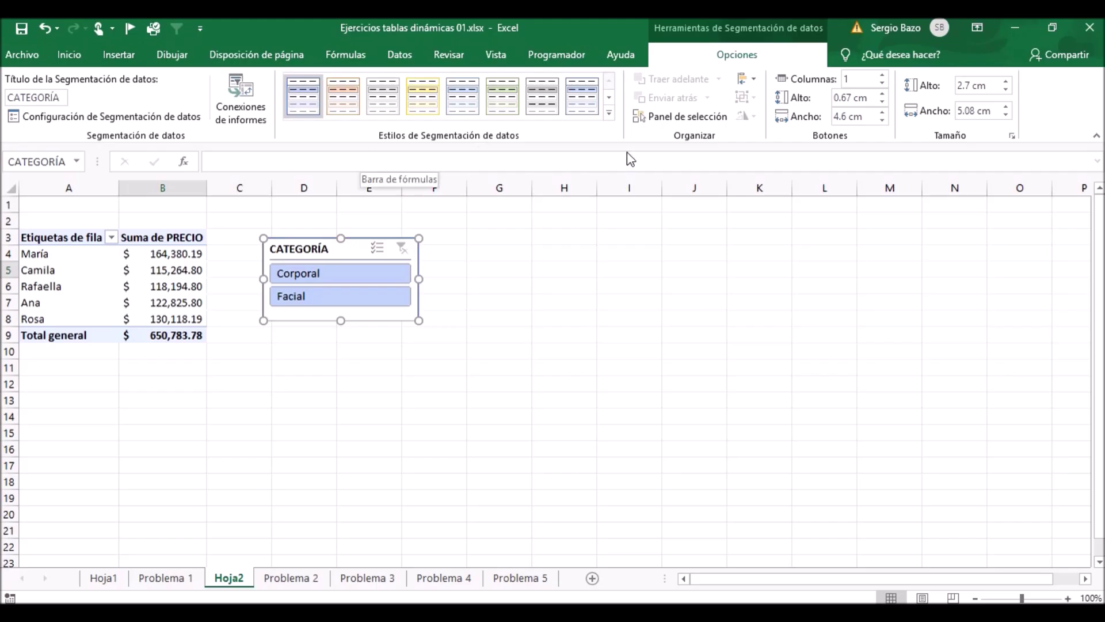
{"action": "left_click", "coordinate": [609, 114]}
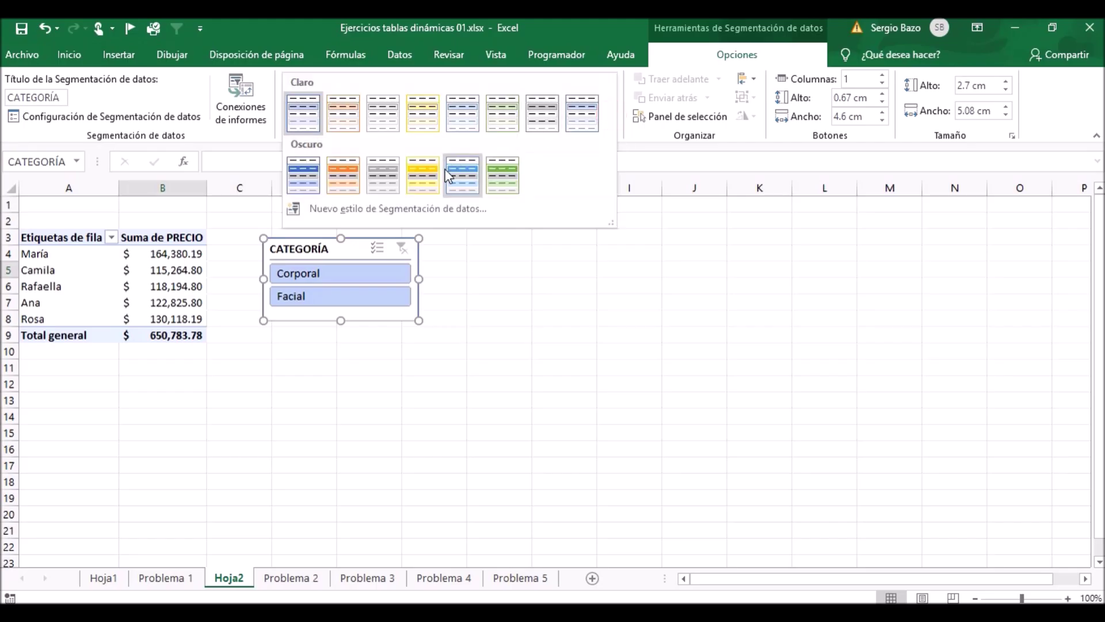
Apply the dark yellow style to the CATEGORÍA slicer and the matching dark yellow style to the esthetician pivot
{"action": "left_click", "coordinate": [424, 172]}
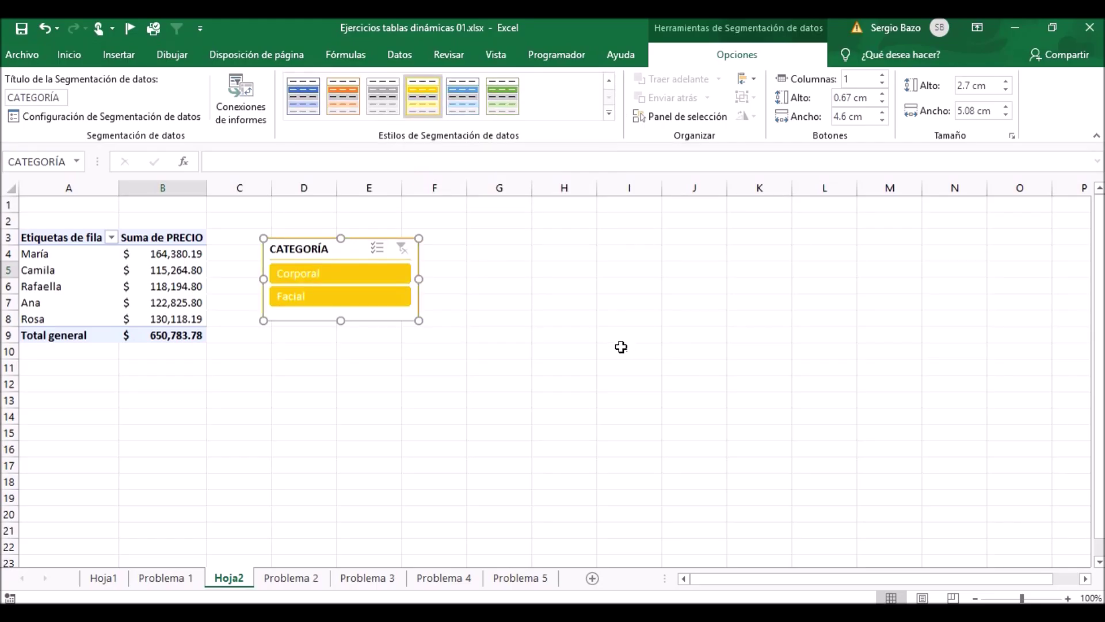
{"action": "left_click", "coordinate": [87, 297]}
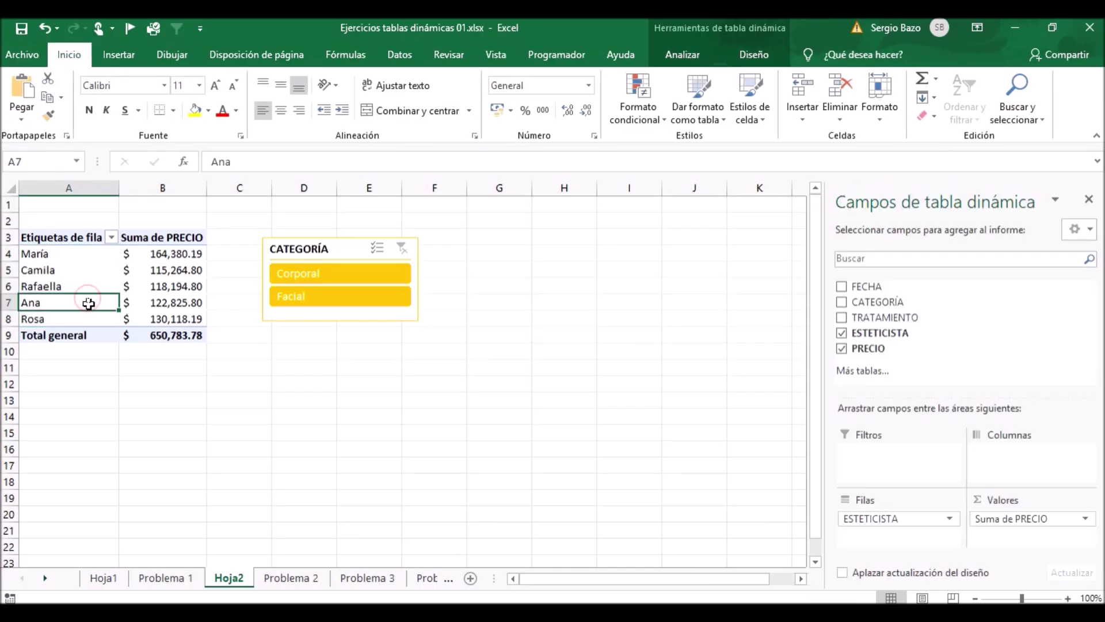
{"action": "left_click", "coordinate": [766, 58]}
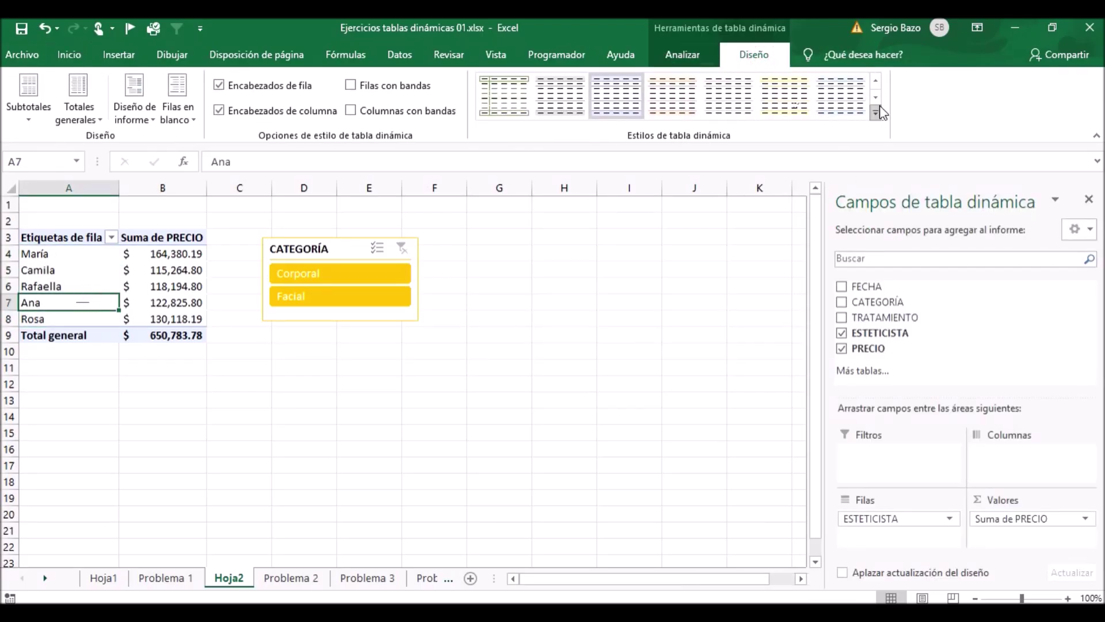
{"action": "left_click", "coordinate": [879, 111]}
{"action": "left_click_drag", "start_coordinate": [880, 286], "coordinate": [880, 425]}
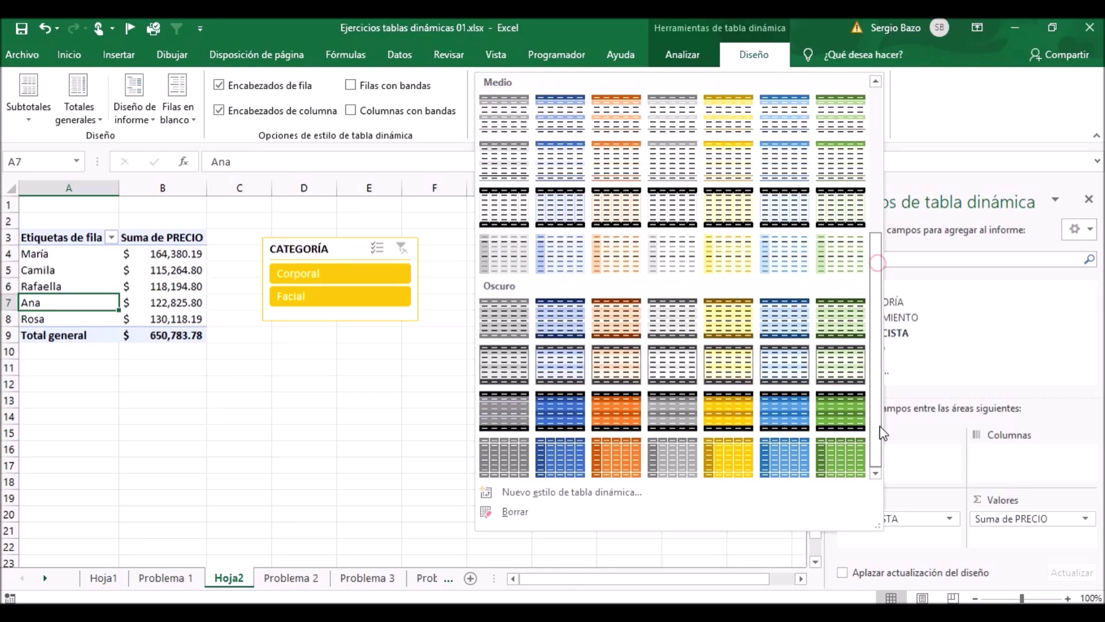
{"action": "left_click", "coordinate": [711, 412]}
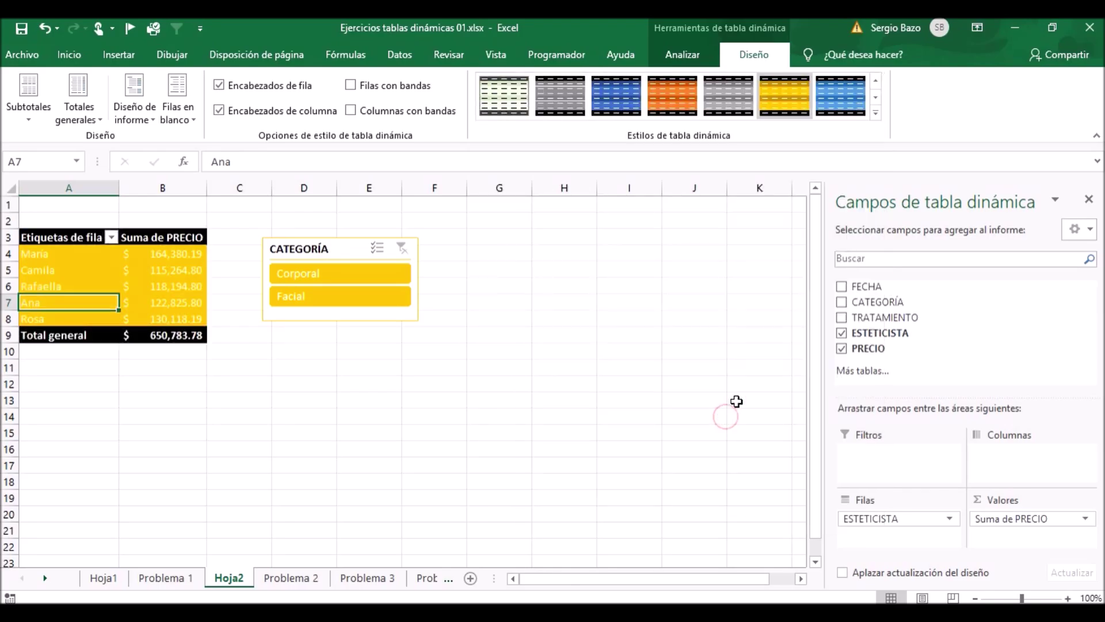
{"action": "left_click", "coordinate": [160, 272]}
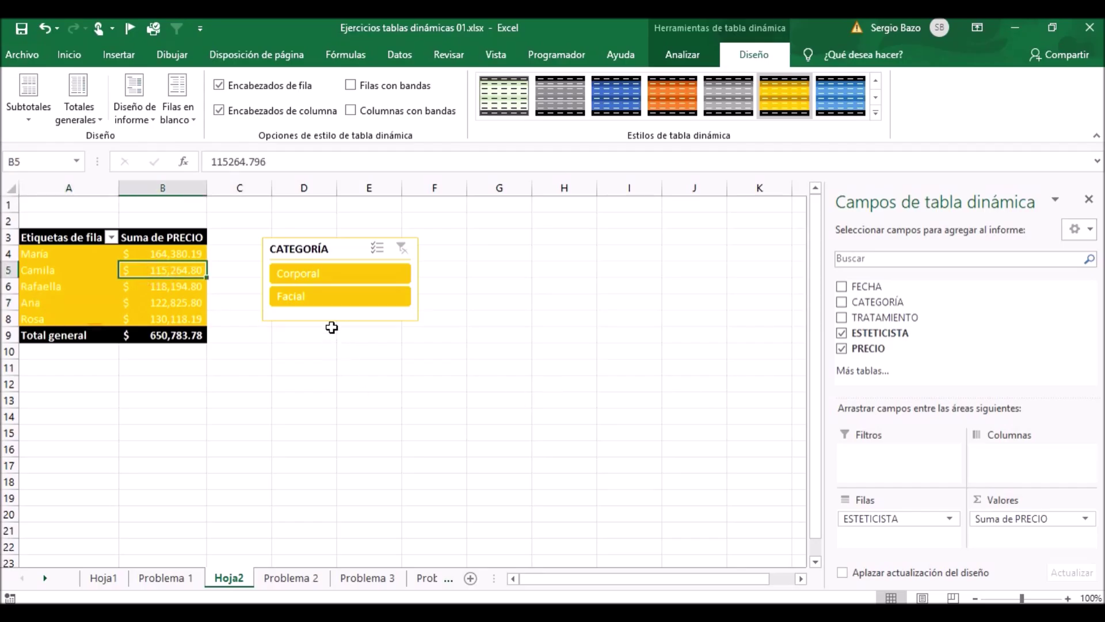
{"action": "left_click", "coordinate": [322, 274]}
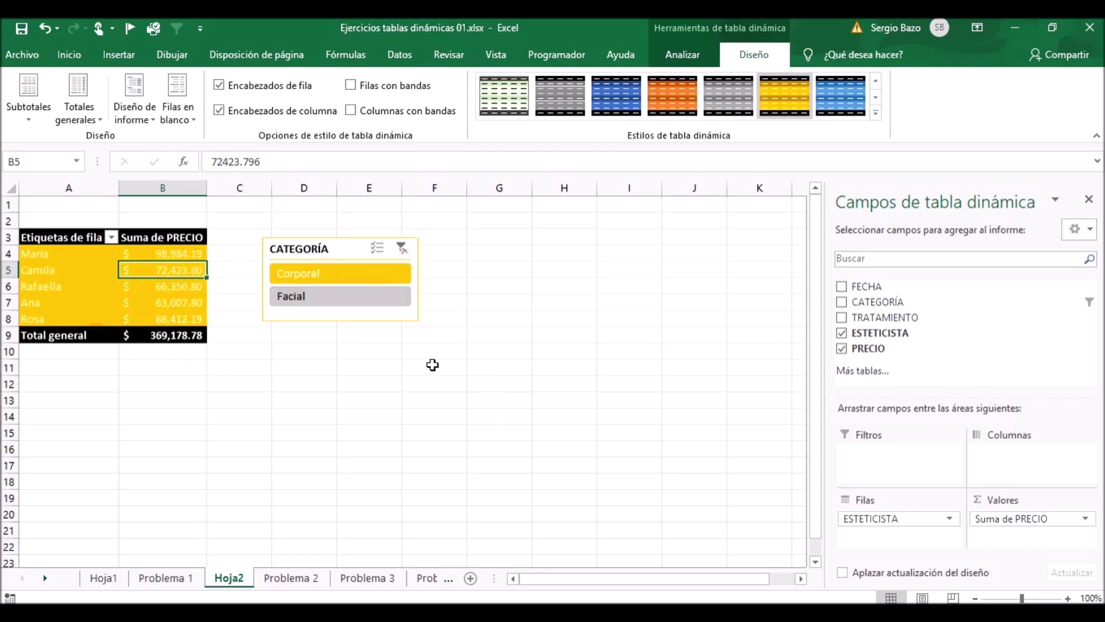
{"action": "left_click", "coordinate": [326, 301]}
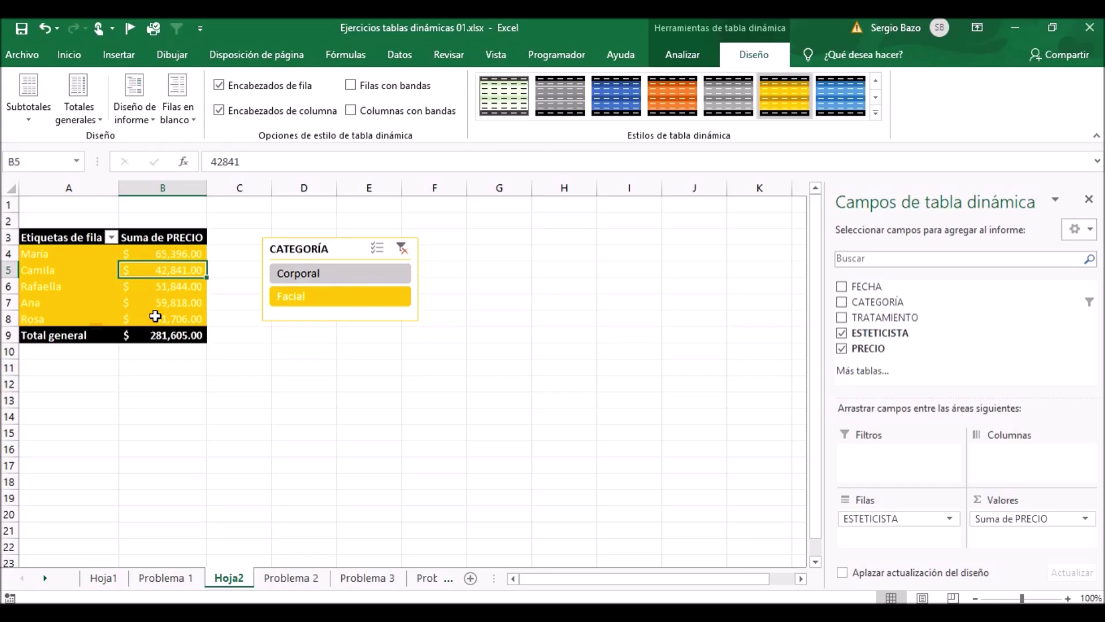
{"action": "left_click", "coordinate": [324, 276]}
{"action": "left_click", "coordinate": [317, 300]}
{"action": "left_click", "coordinate": [402, 248]}
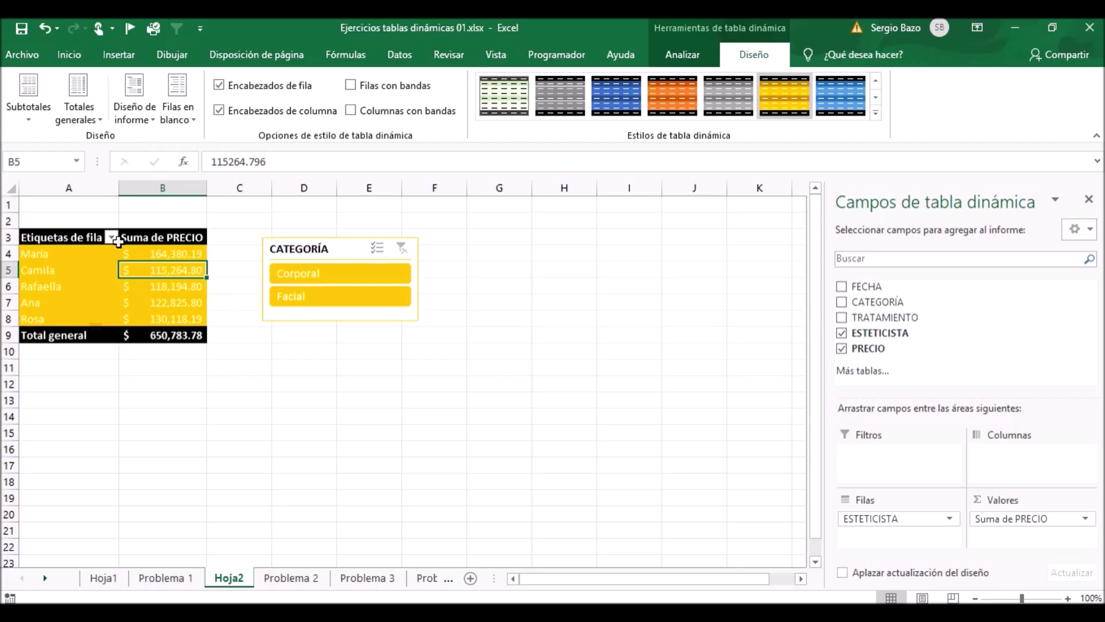
{"action": "left_click", "coordinate": [77, 242]}
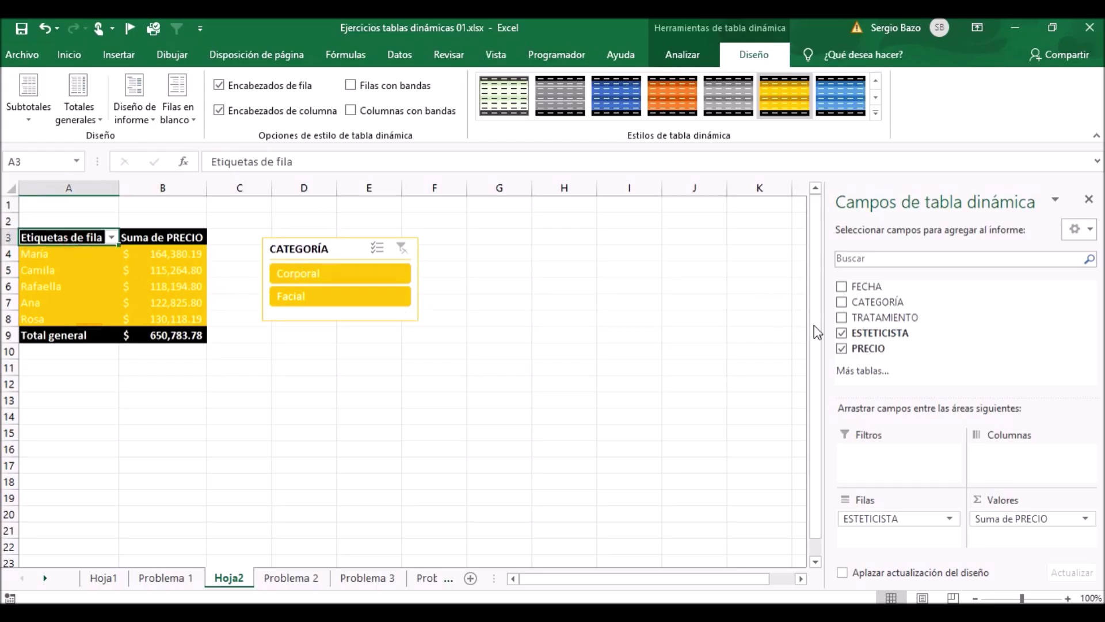
Rename the pivot's row header to 'Esteticistas' and move to the Problema 3 sheet
{"action": "type", "text": "E"}
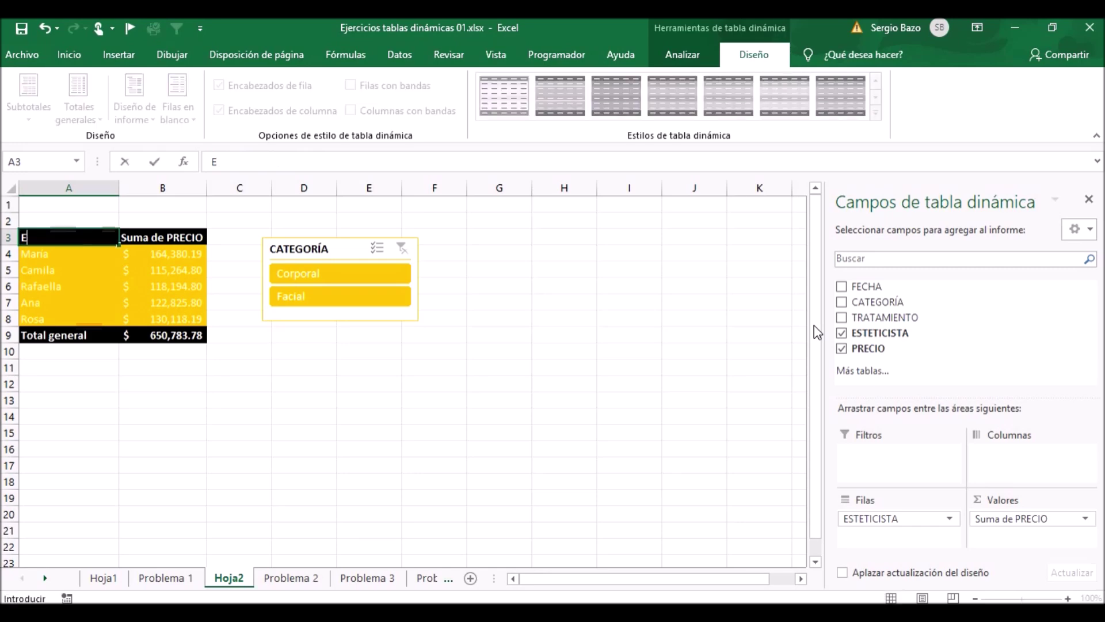
{"action": "type", "text": "steti"}
{"action": "type", "text": "ci"}
{"action": "key", "text": "Return"}
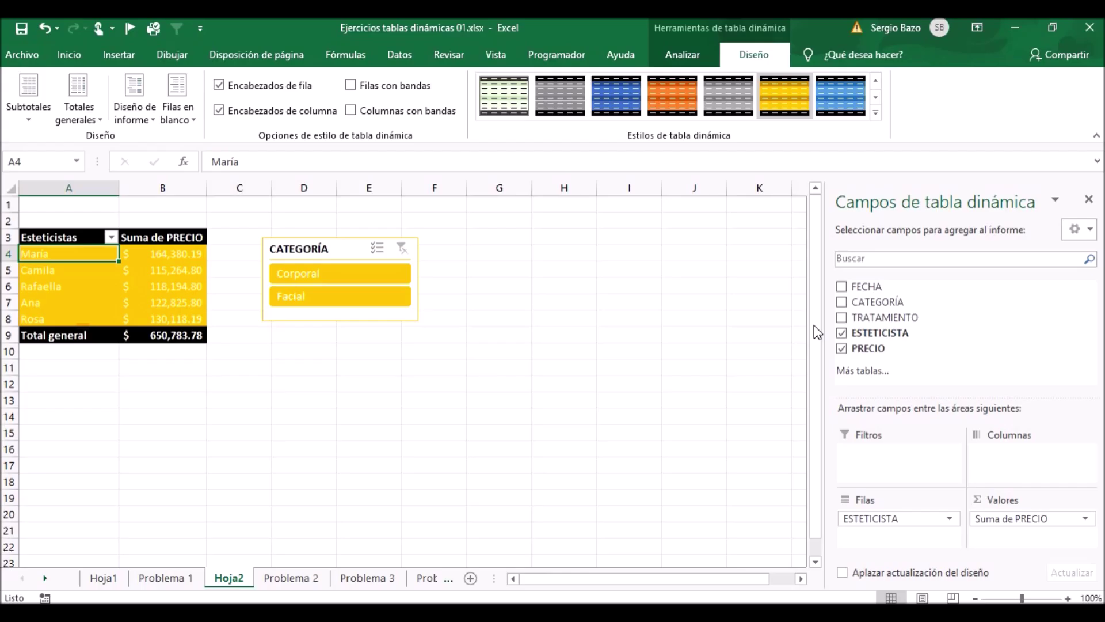
{"action": "left_click", "coordinate": [377, 579]}
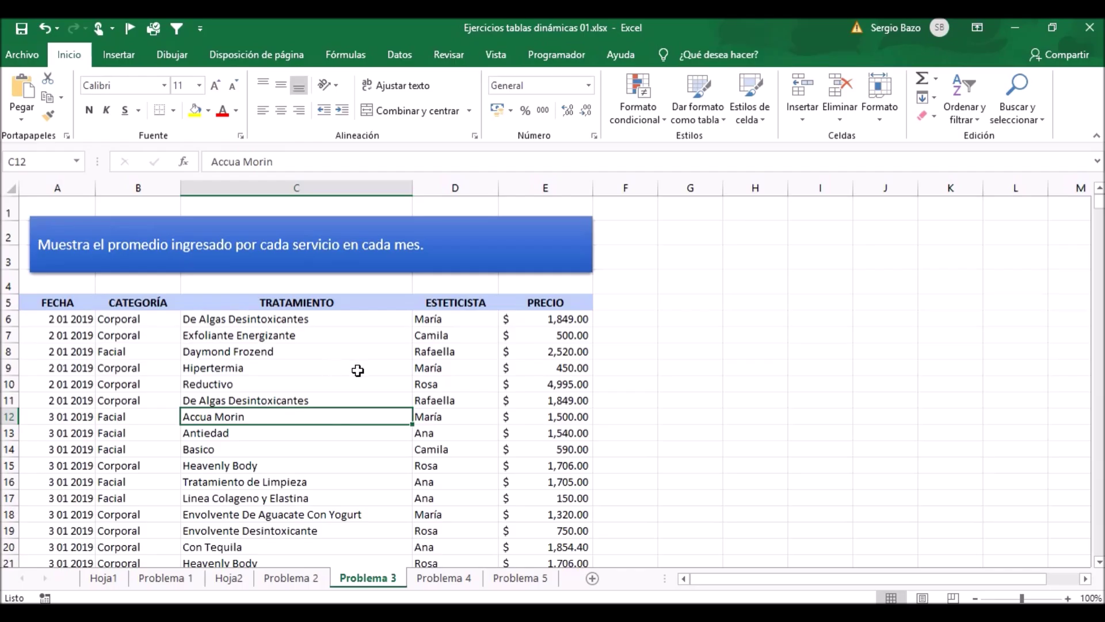
Create a pivot table from Problema 3's A5:E542 data on the new sheet Hoja3
{"action": "left_click", "coordinate": [118, 55]}
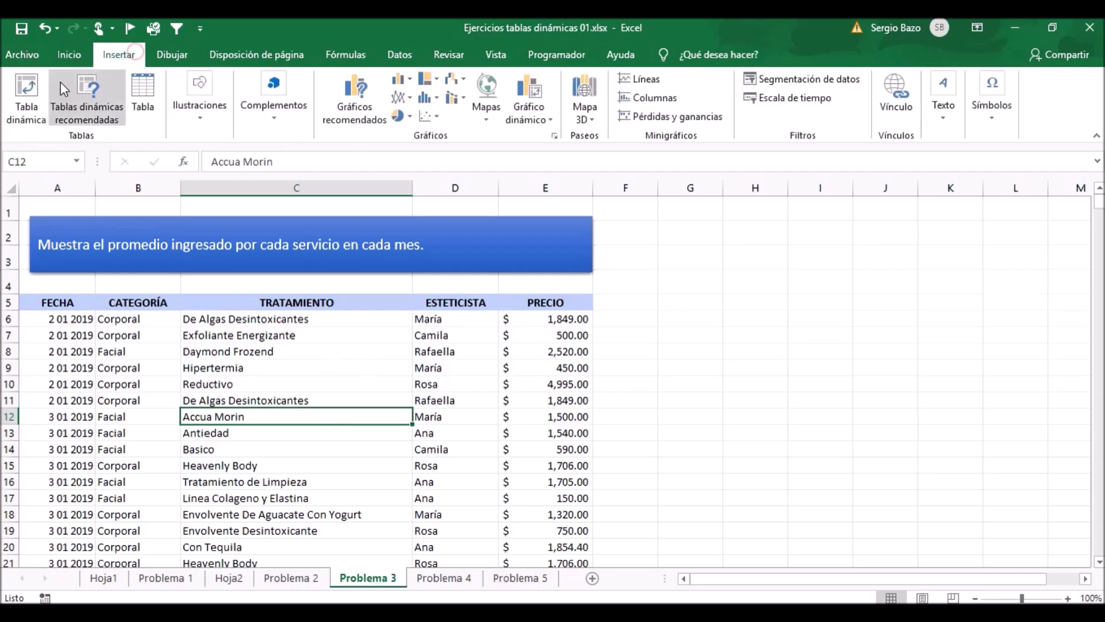
{"action": "left_click", "coordinate": [26, 97]}
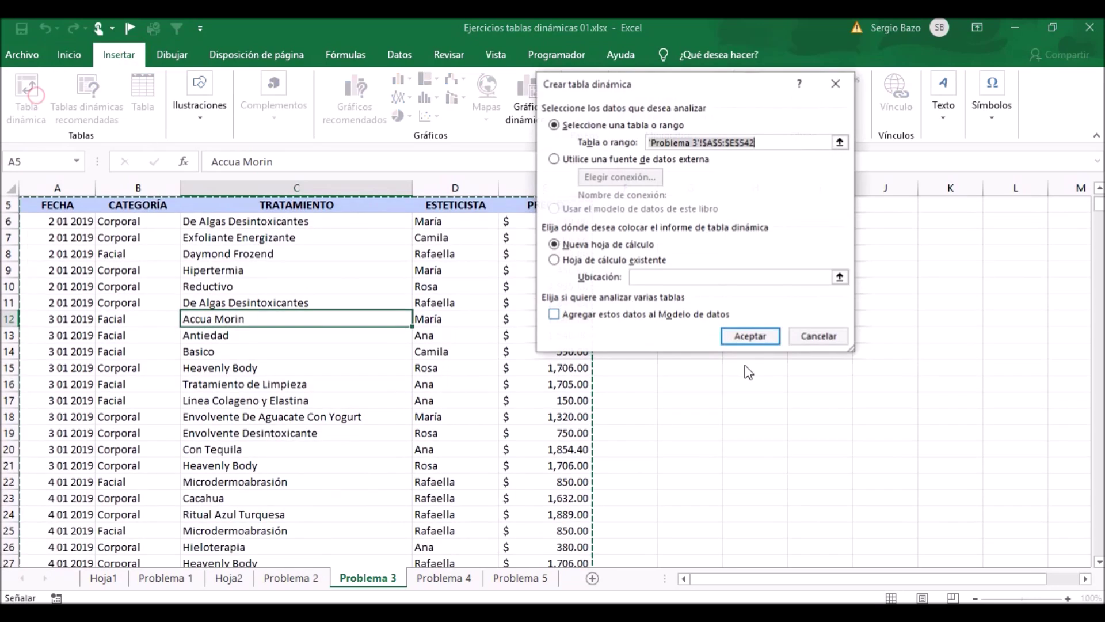
{"action": "left_click", "coordinate": [762, 337]}
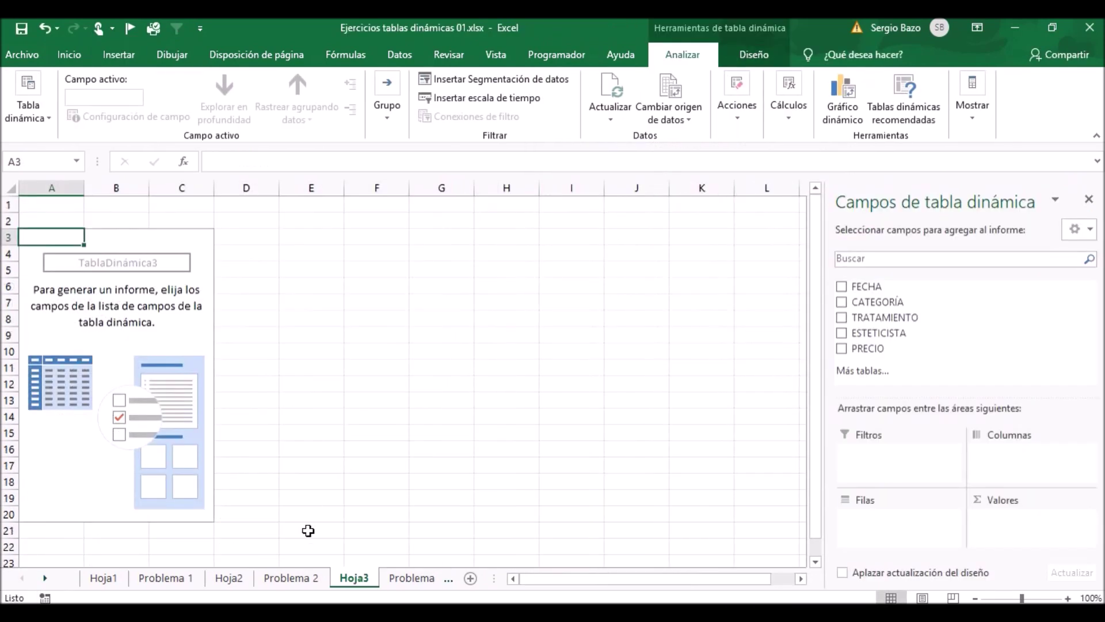
{"action": "left_click", "coordinate": [412, 576]}
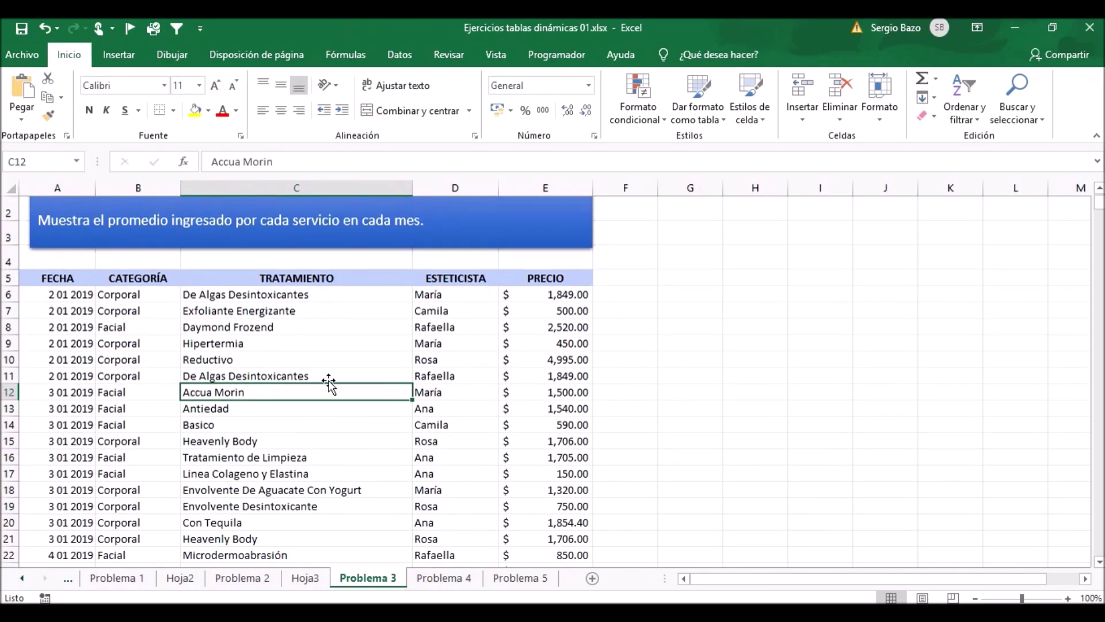
{"action": "left_click", "coordinate": [305, 577]}
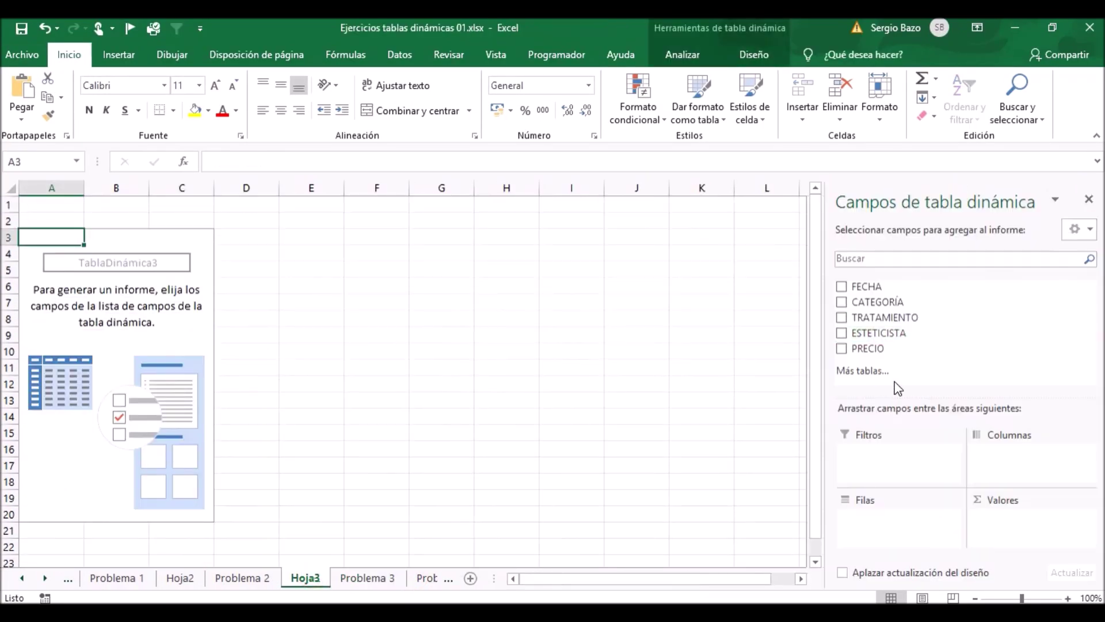
Add PRECIO to the Hoja3 pivot values summarized as Promedio (1211.887851), then view Problema 3
{"action": "left_click_drag", "start_coordinate": [865, 354], "coordinate": [1004, 520]}
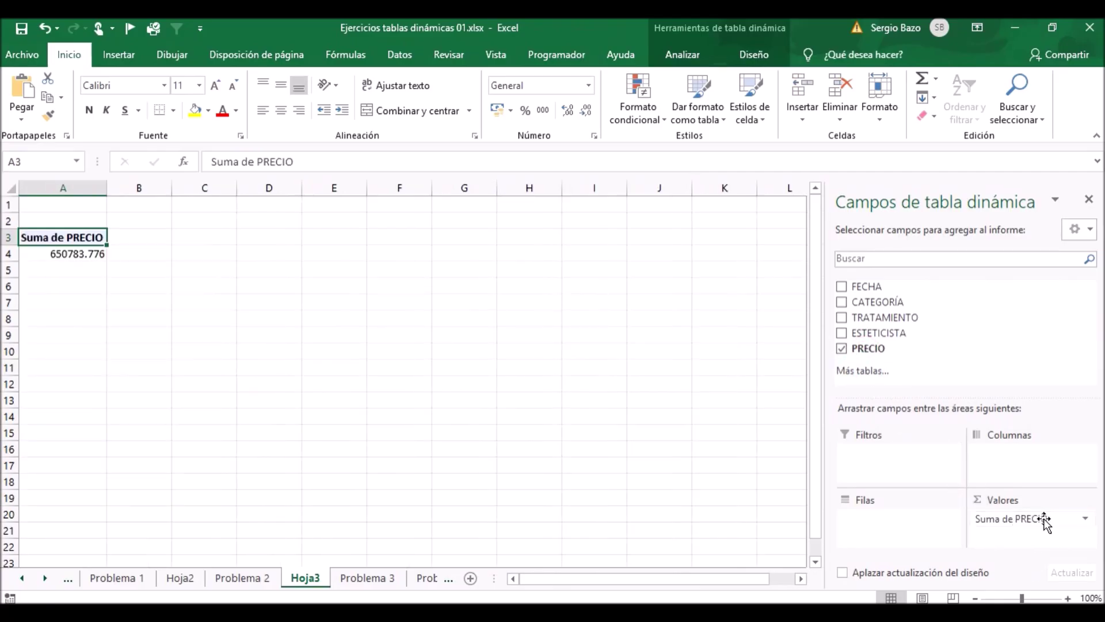
{"action": "left_click", "coordinate": [1016, 520]}
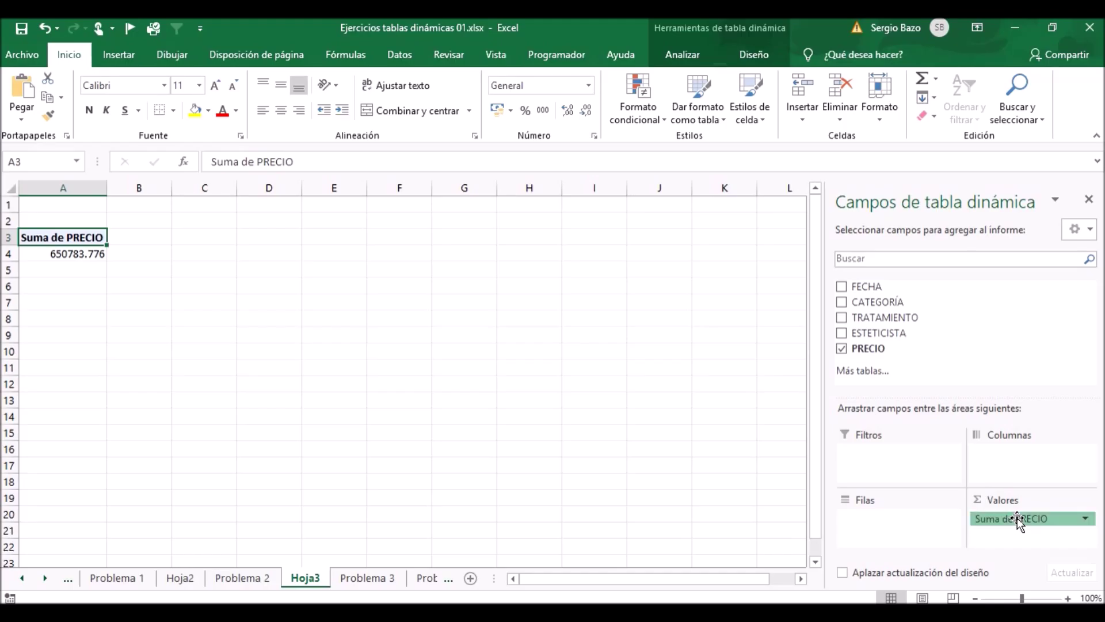
{"action": "left_click", "coordinate": [1012, 498]}
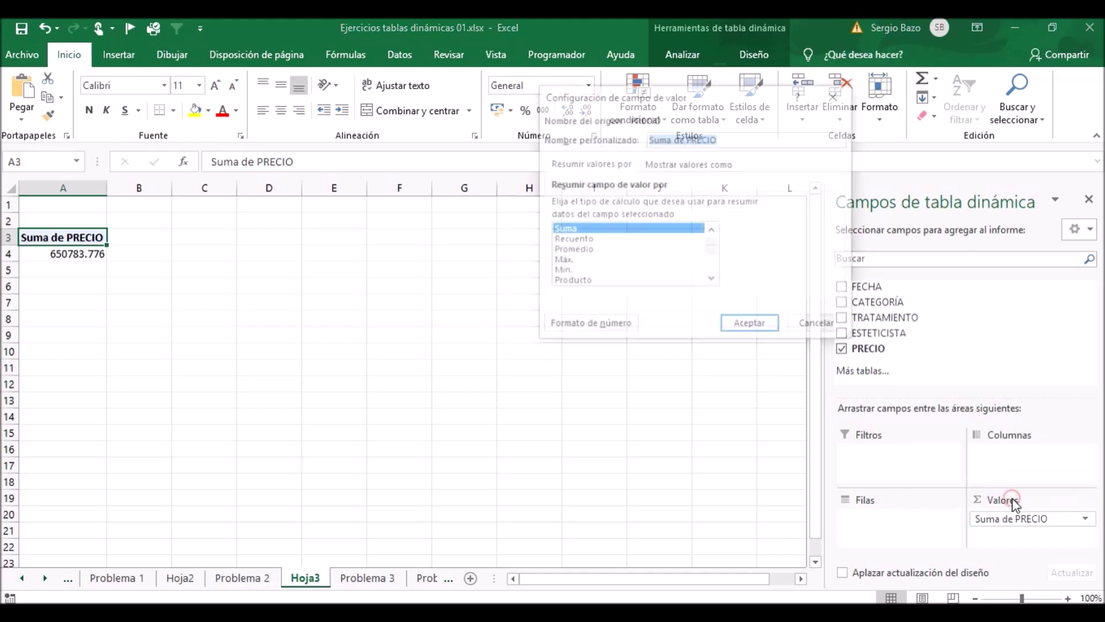
{"action": "left_click", "coordinate": [580, 250]}
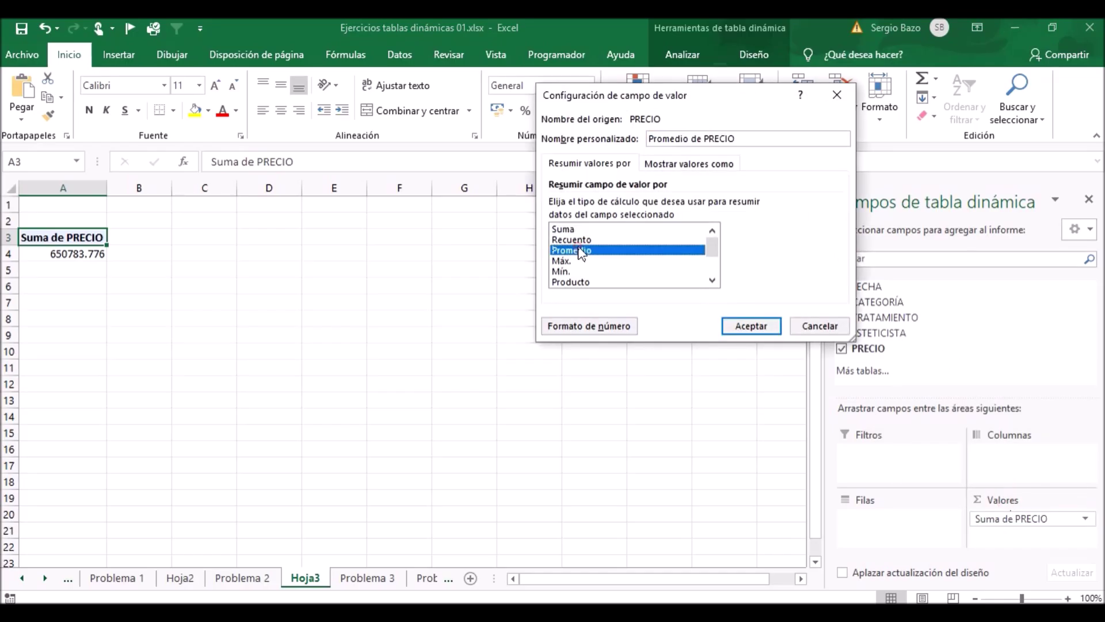
{"action": "left_click", "coordinate": [756, 327]}
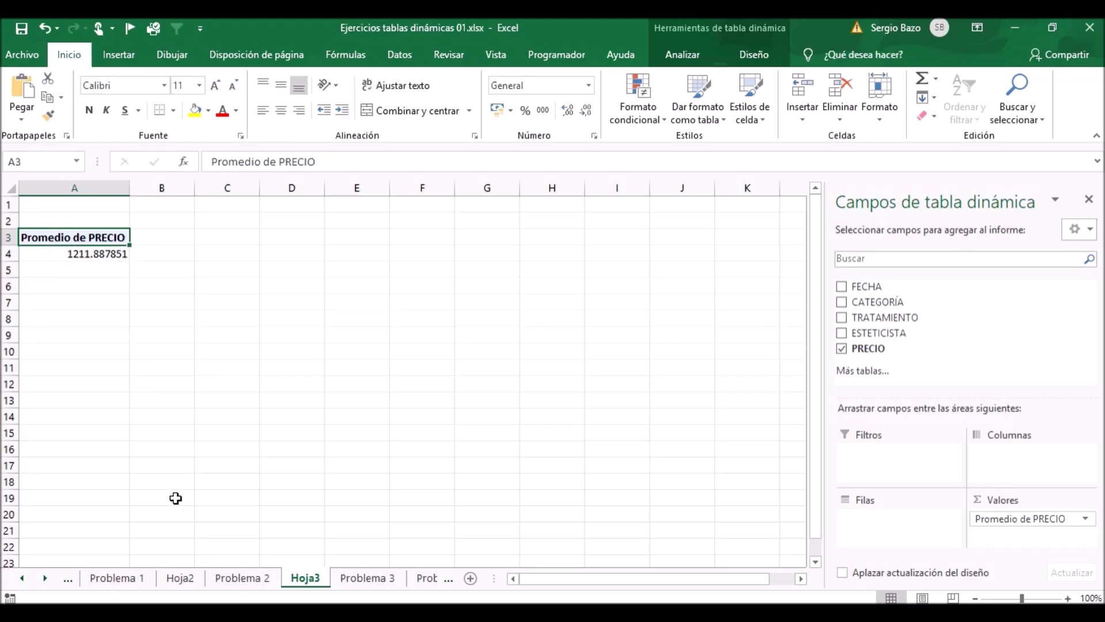
{"action": "left_click", "coordinate": [357, 579]}
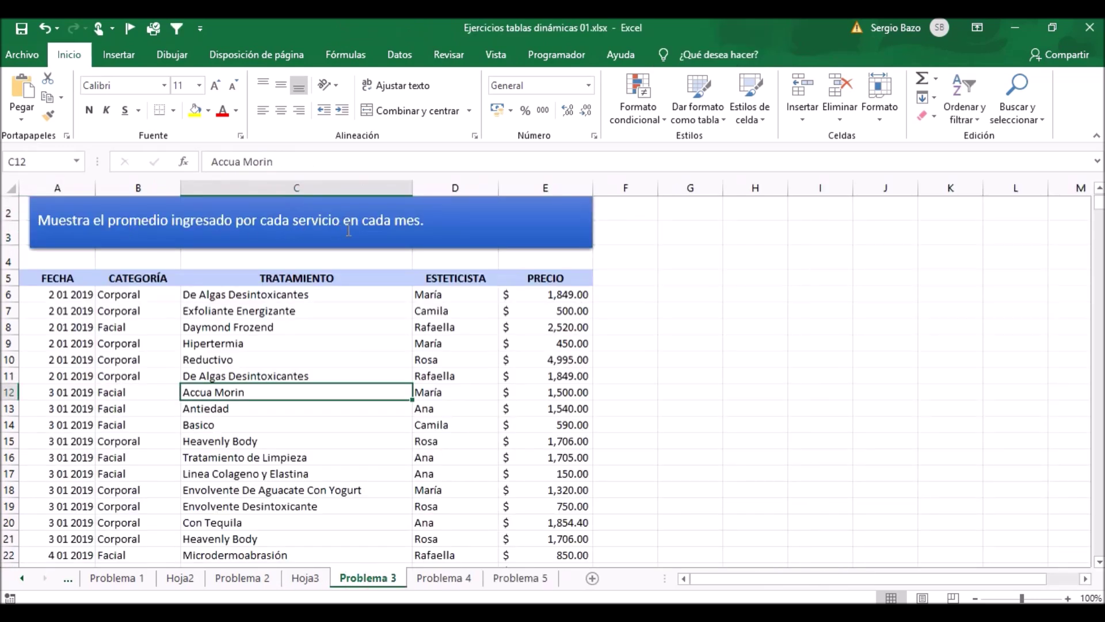
Add FECHA and then TRATAMIENTO as row fields, splitting average PRECIO into Ene and Feb
{"action": "left_click", "coordinate": [305, 578]}
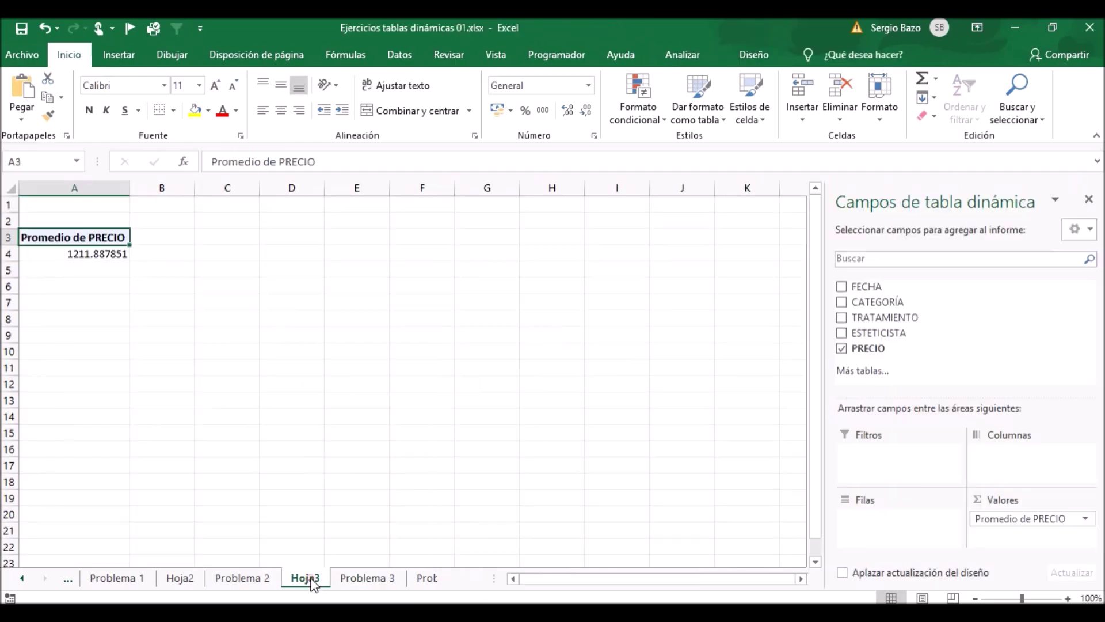
{"action": "mouse_move", "coordinate": [866, 286]}
{"action": "left_click_drag", "start_coordinate": [864, 286], "coordinate": [879, 524]}
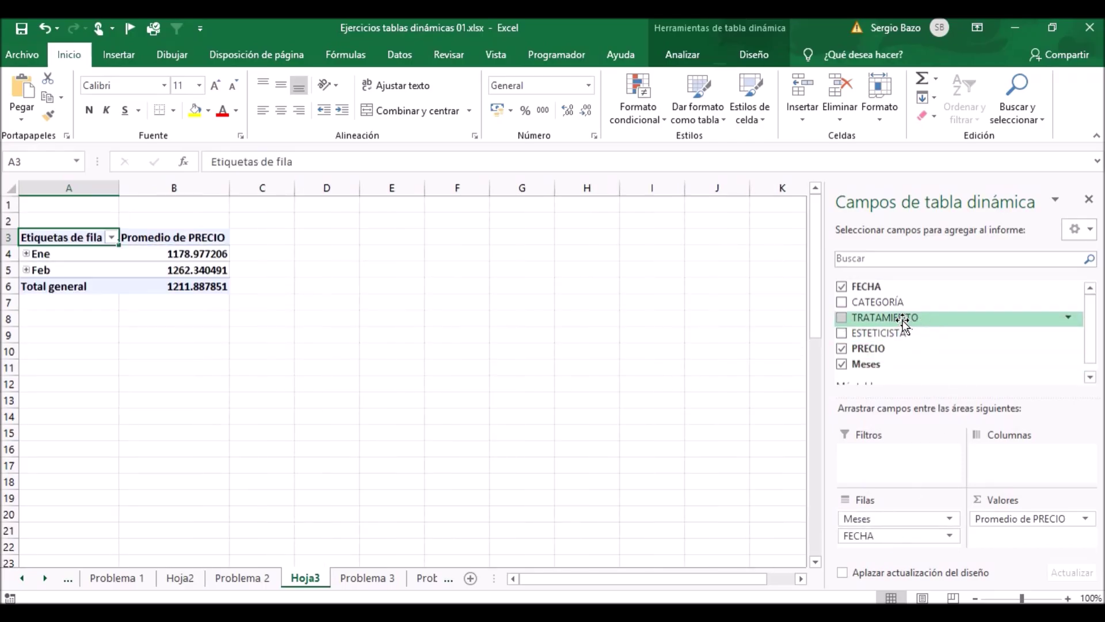
{"action": "left_click_drag", "start_coordinate": [903, 322], "coordinate": [881, 535]}
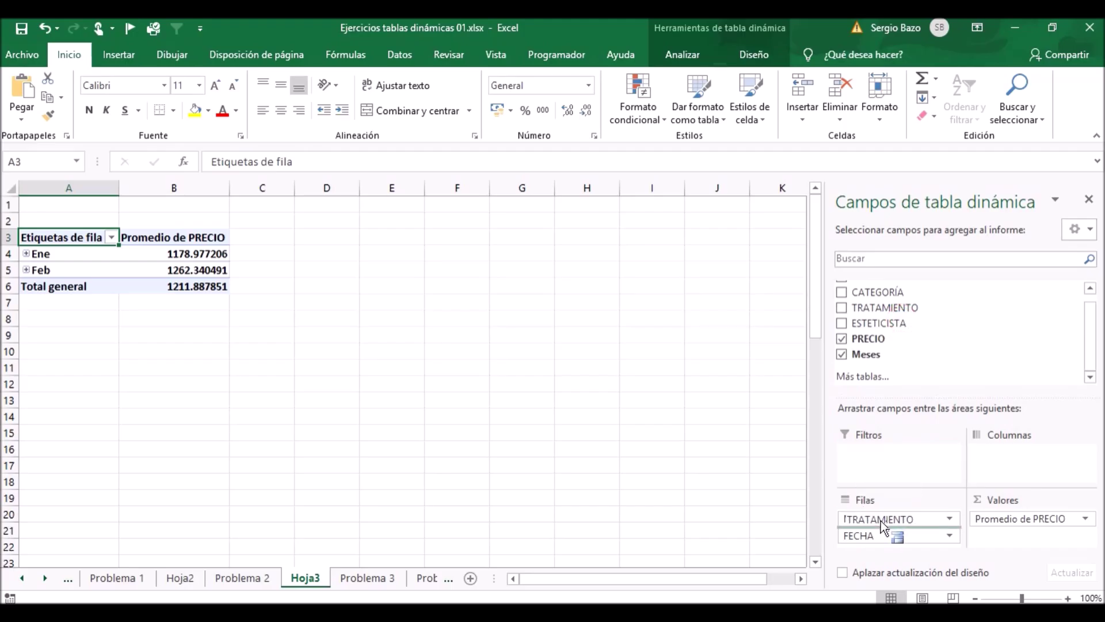
{"action": "left_click_drag", "start_coordinate": [881, 535], "coordinate": [879, 545]}
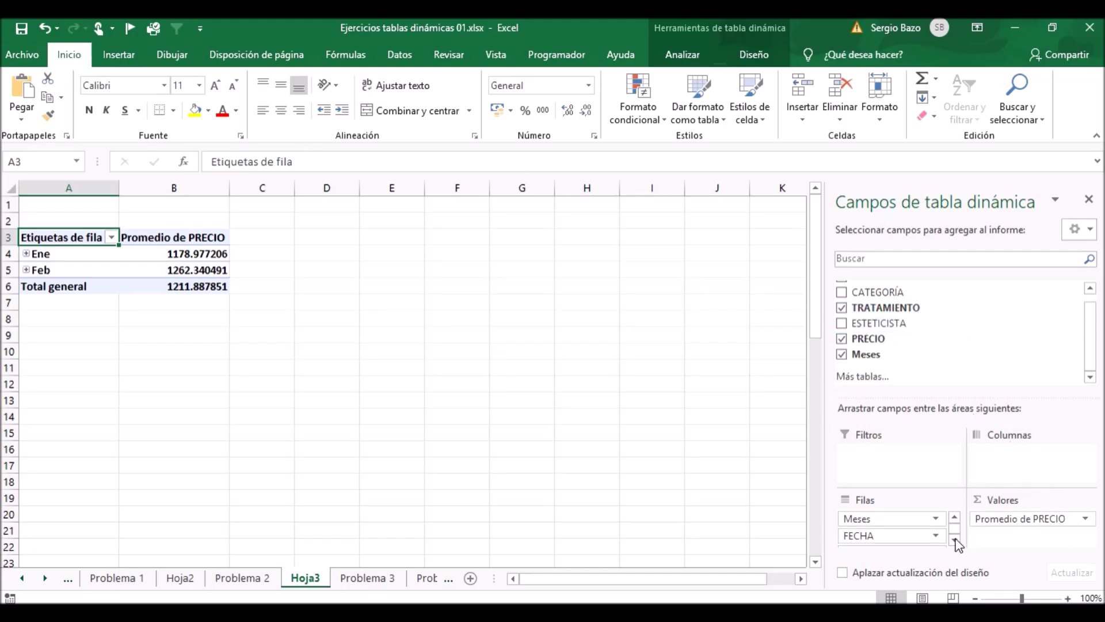
{"action": "left_click", "coordinate": [955, 515]}
{"action": "right_click", "coordinate": [56, 253]}
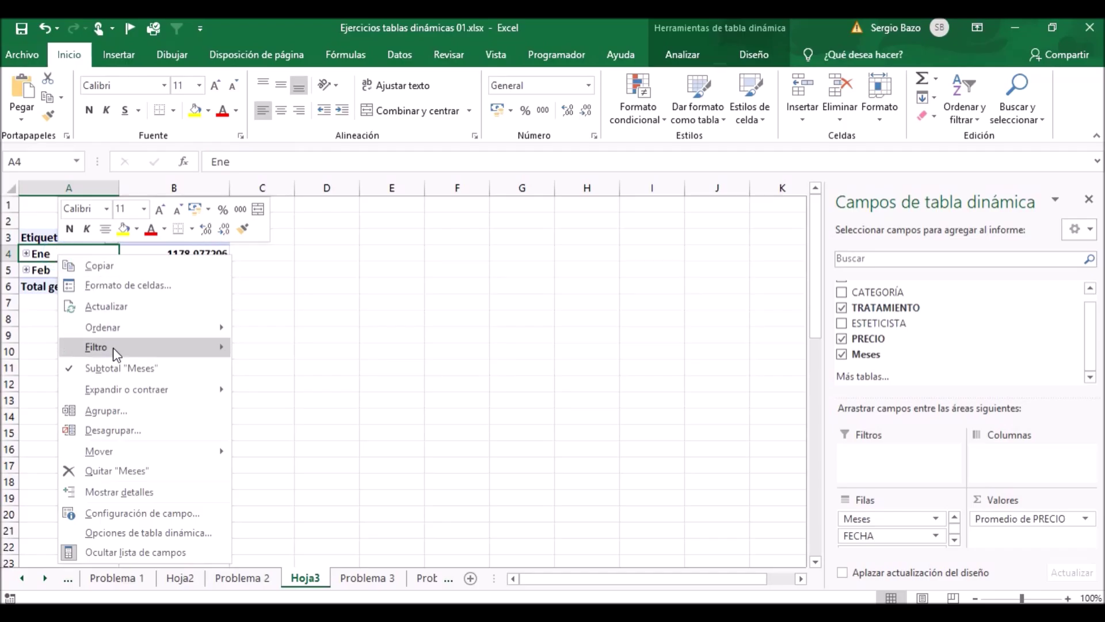
Group the pivot's FECHA dates by Meses only, with Días deselected
{"action": "left_click", "coordinate": [122, 412]}
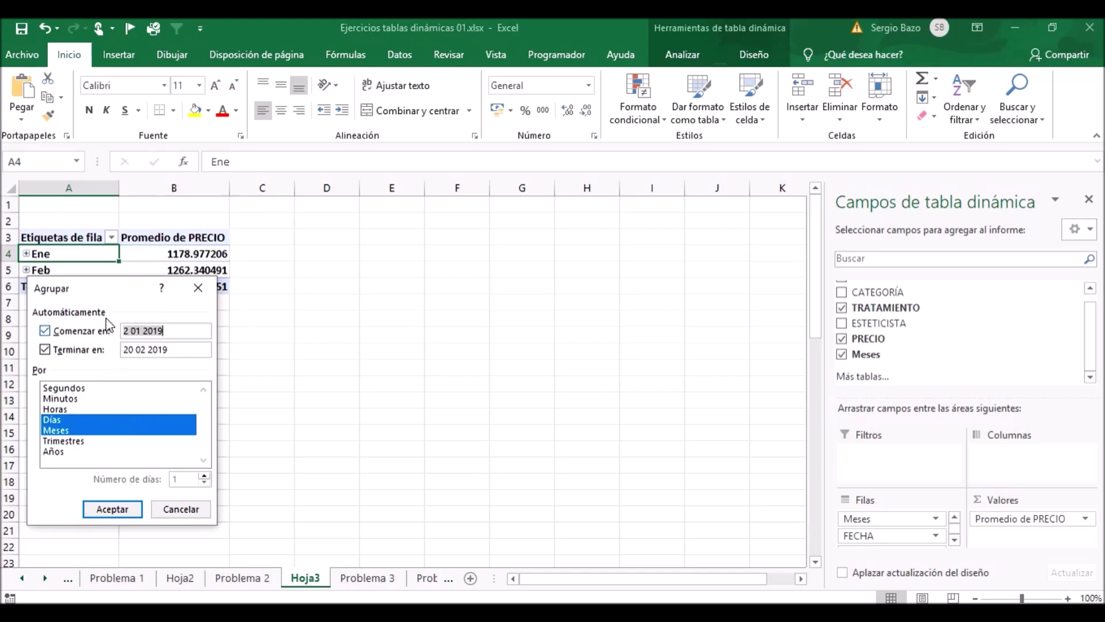
{"action": "left_click_drag", "start_coordinate": [101, 290], "coordinate": [383, 208]}
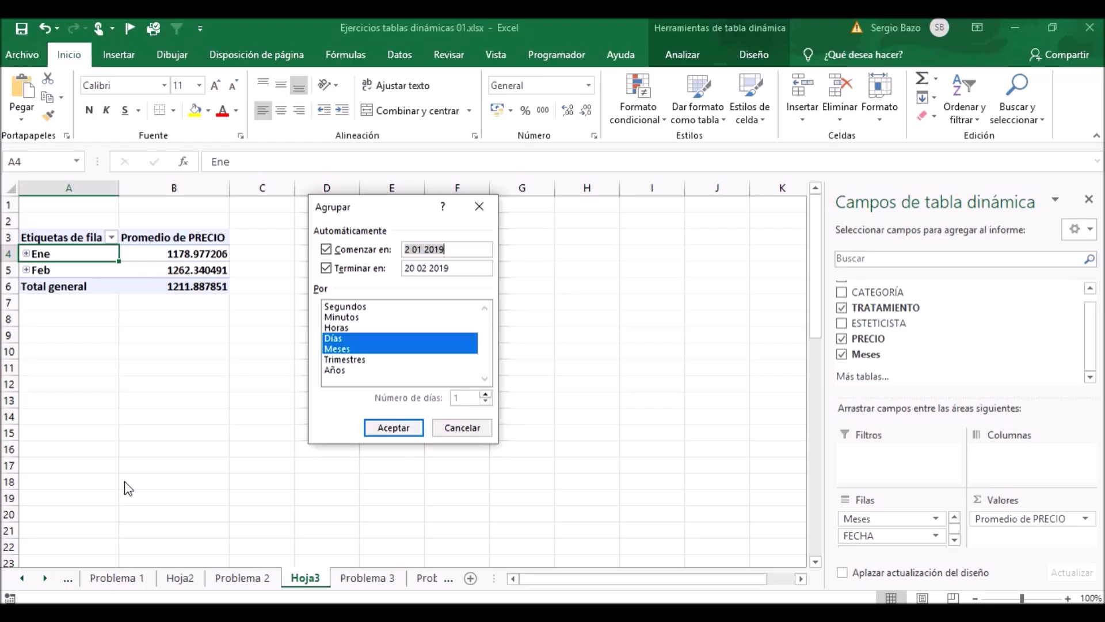
{"action": "left_click", "coordinate": [347, 338]}
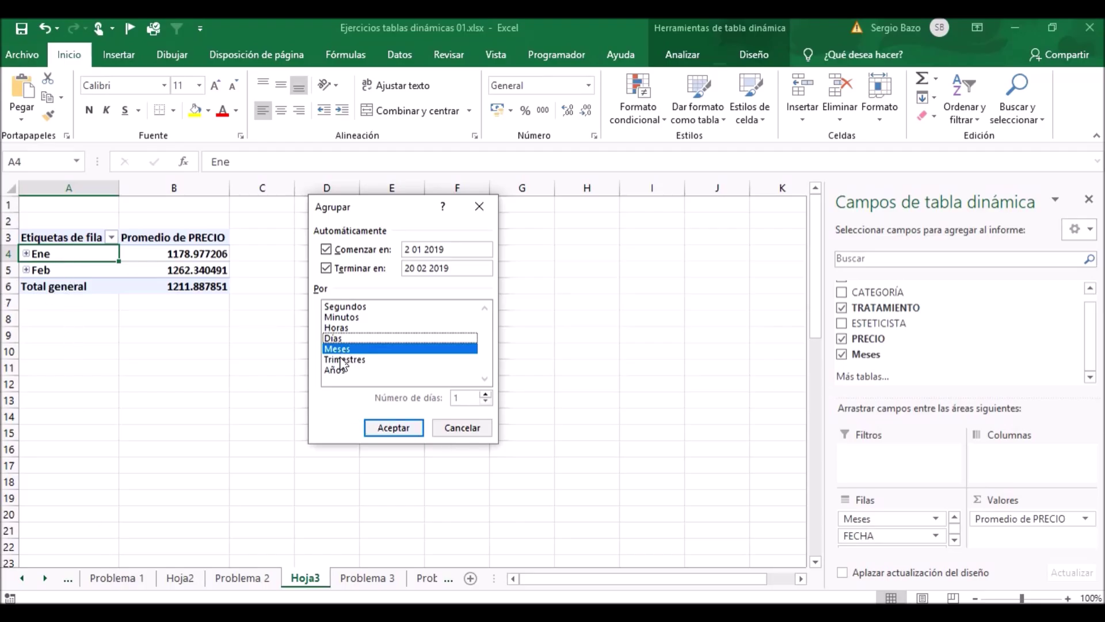
{"action": "left_click", "coordinate": [390, 427]}
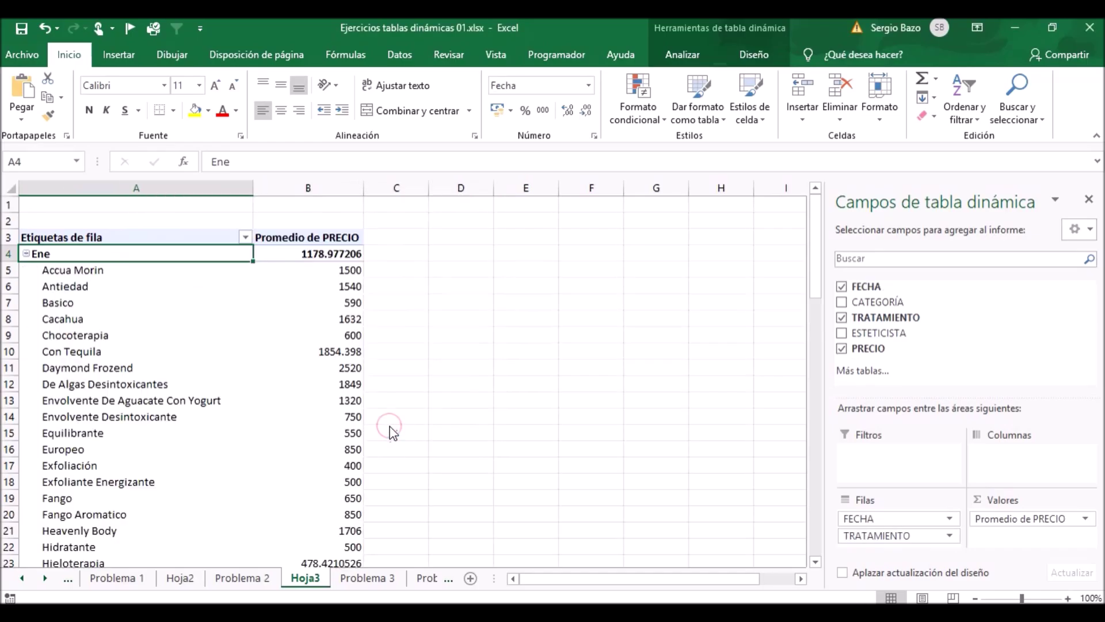
Select the average PRECIO values in column B of the pivot
{"action": "left_click", "coordinate": [52, 253]}
{"action": "left_click", "coordinate": [79, 270]}
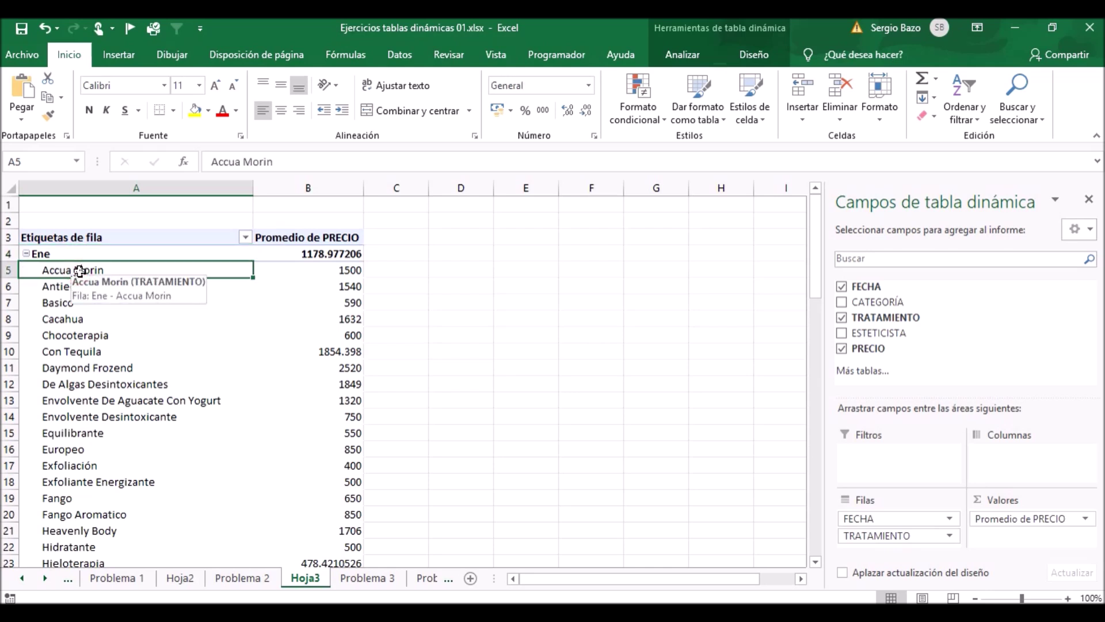
{"action": "left_click_drag", "start_coordinate": [79, 270], "coordinate": [85, 392]}
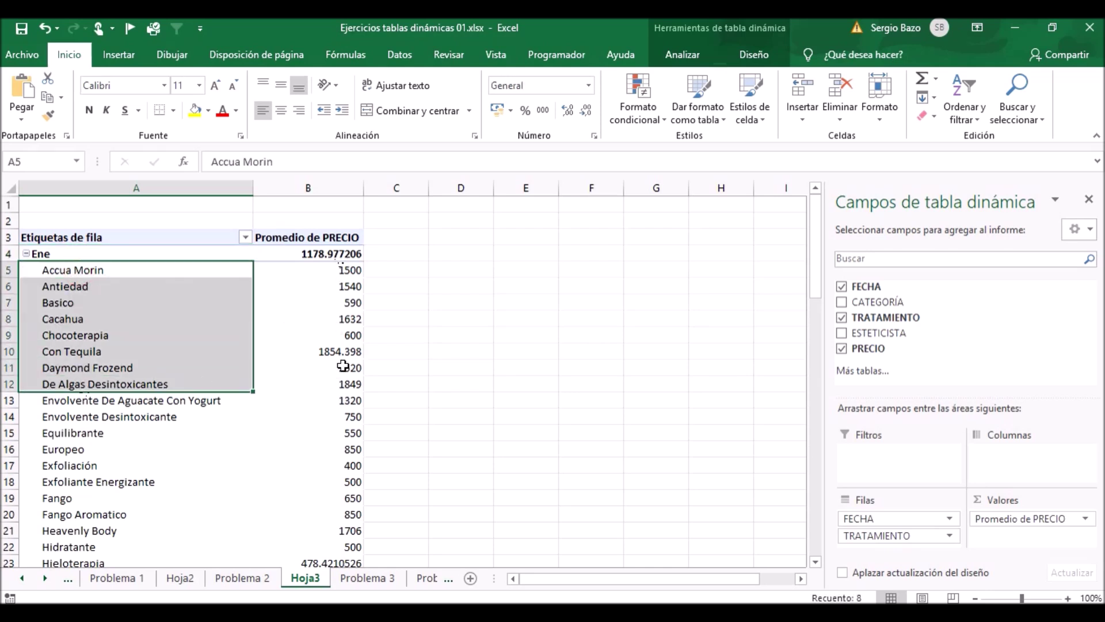
{"action": "mouse_move", "coordinate": [346, 253]}
{"action": "left_mouse_down"}
{"action": "mouse_move", "coordinate": [363, 584]}
{"action": "mouse_move", "coordinate": [365, 542]}
{"action": "left_mouse_up"}
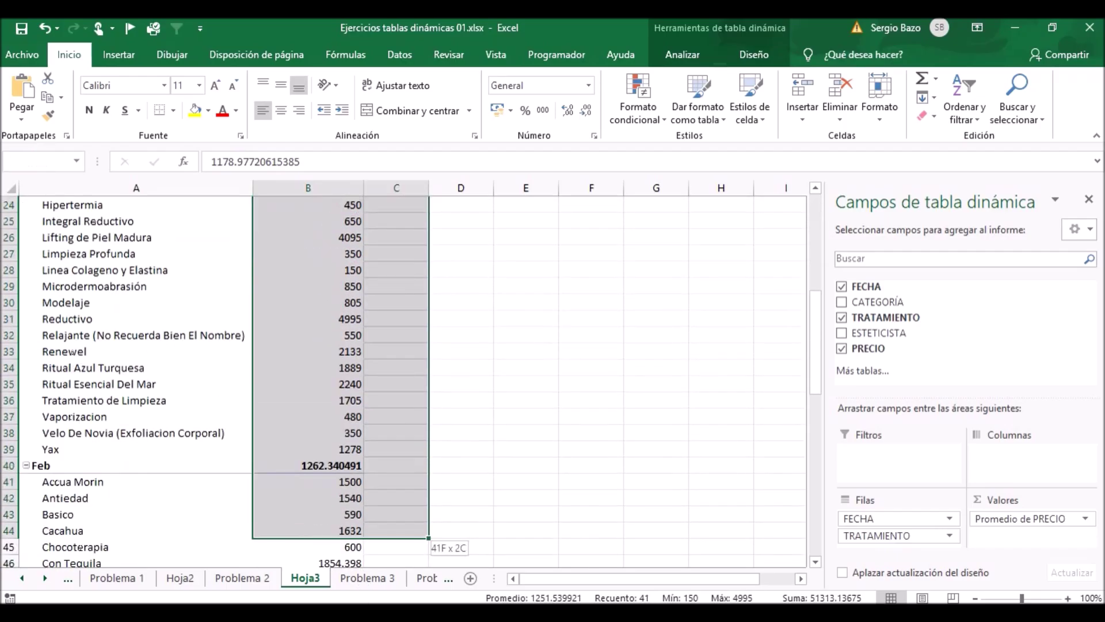
{"action": "left_click_drag", "start_coordinate": [365, 541], "coordinate": [365, 541]}
{"action": "scroll", "coordinate": [294, 409], "scroll_direction": "up", "scroll_amount": 2}
{"action": "scroll", "coordinate": [294, 409], "scroll_direction": "up", "scroll_amount": 3}
{"action": "scroll", "coordinate": [294, 410], "scroll_direction": "up", "scroll_amount": 1}
{"action": "scroll", "coordinate": [294, 409], "scroll_direction": "up", "scroll_amount": 1}
{"action": "scroll", "coordinate": [294, 409], "scroll_direction": "up", "scroll_amount": 2}
{"action": "scroll", "coordinate": [294, 410], "scroll_direction": "up", "scroll_amount": 4}
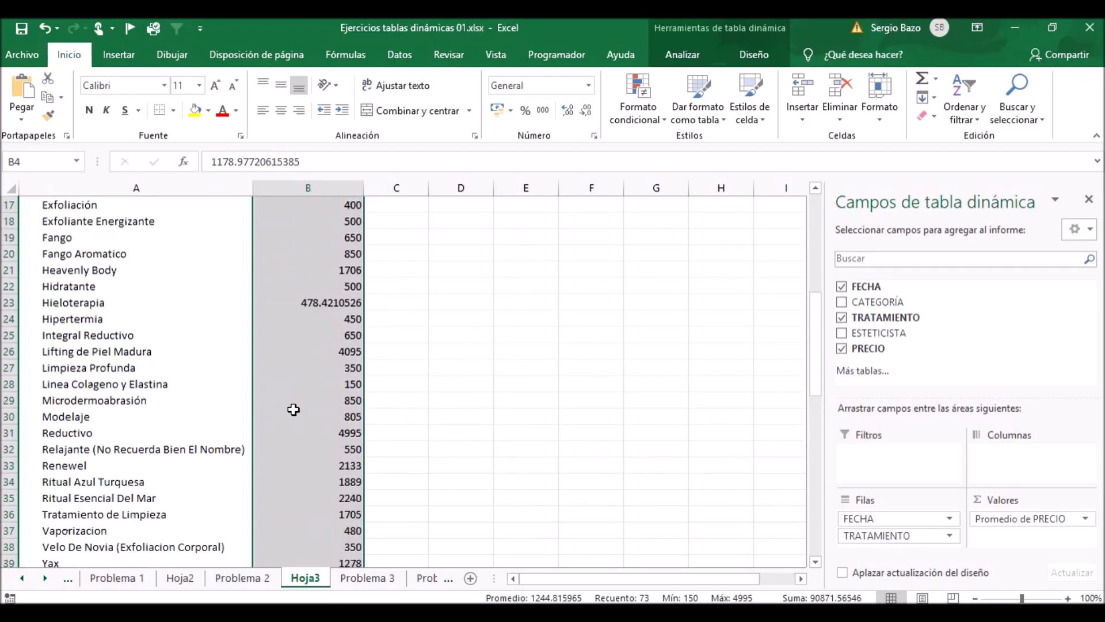
Format the averages as Contabilidad with the $ Español (Chile) symbol and 2 decimals
{"action": "left_click", "coordinate": [510, 110]}
{"action": "left_click", "coordinate": [550, 254]}
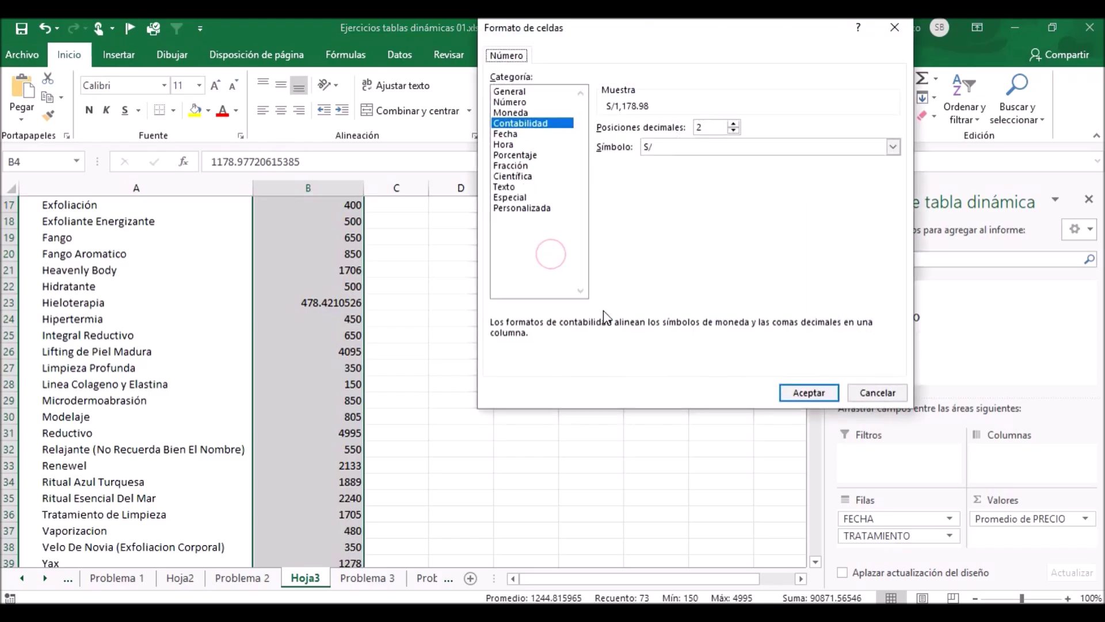
{"action": "left_click", "coordinate": [670, 146]}
{"action": "left_click", "coordinate": [685, 331]}
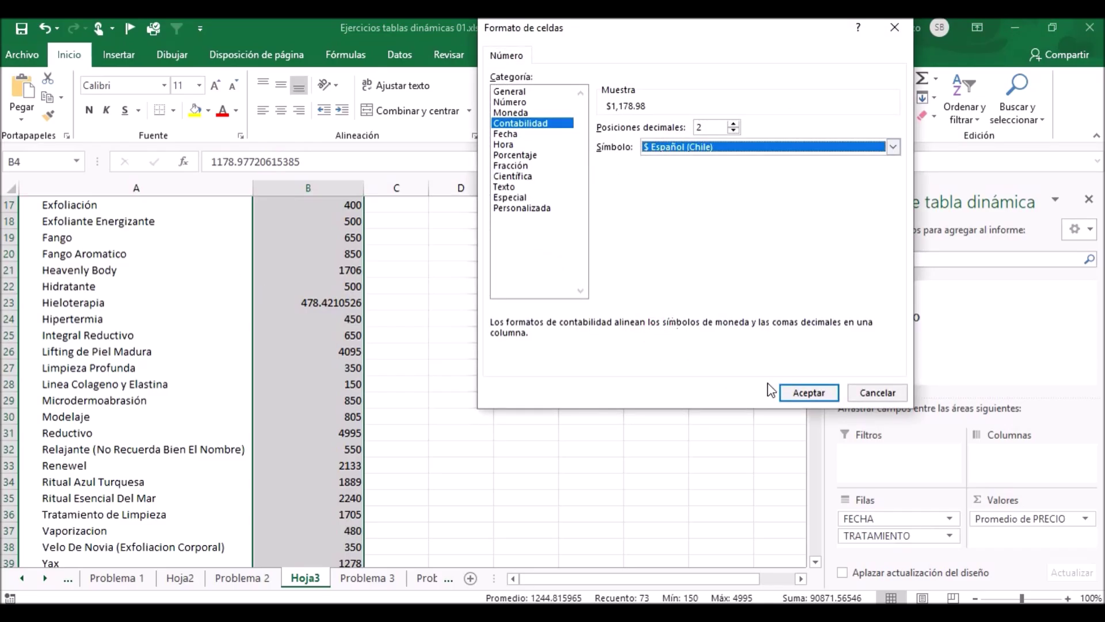
{"action": "left_click", "coordinate": [806, 392]}
{"action": "scroll", "coordinate": [144, 289], "scroll_direction": "up", "scroll_amount": 1}
{"action": "scroll", "coordinate": [145, 290], "scroll_direction": "up", "scroll_amount": 2}
{"action": "scroll", "coordinate": [145, 289], "scroll_direction": "up", "scroll_amount": 3}
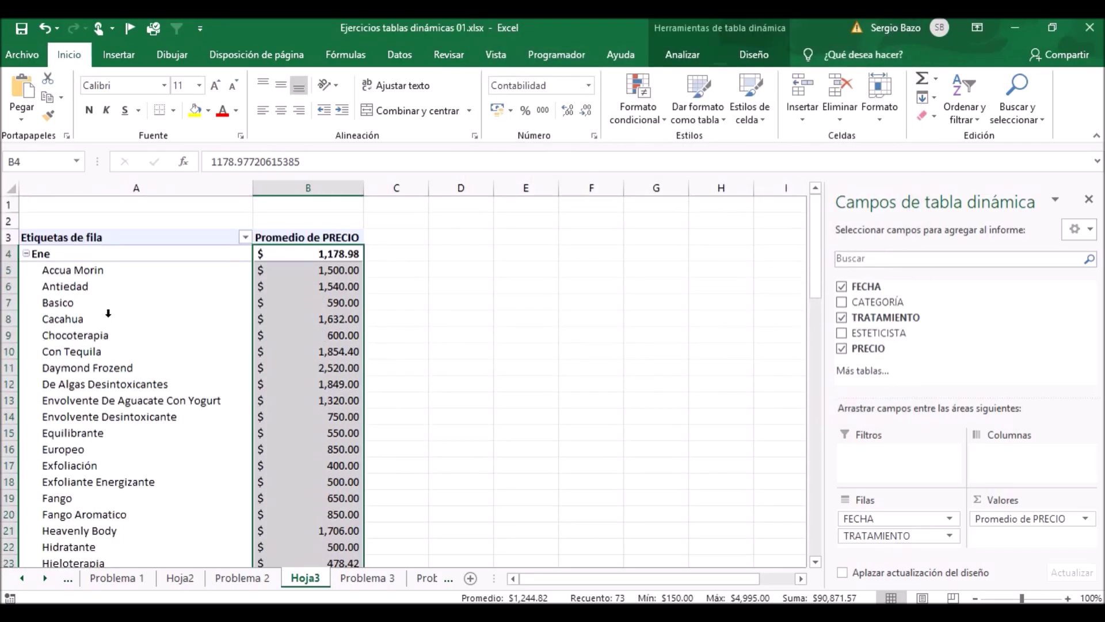
{"action": "left_click", "coordinate": [80, 321]}
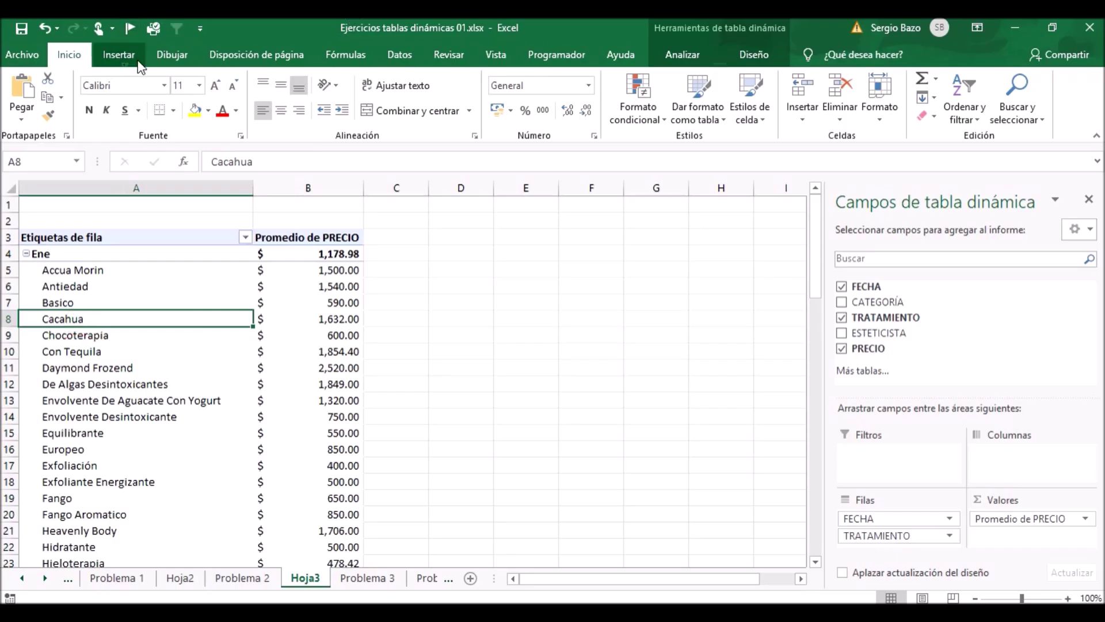
Switch the pivot's report layout to outline form (Mostrar en formato de esquema)
{"action": "left_click", "coordinate": [761, 54]}
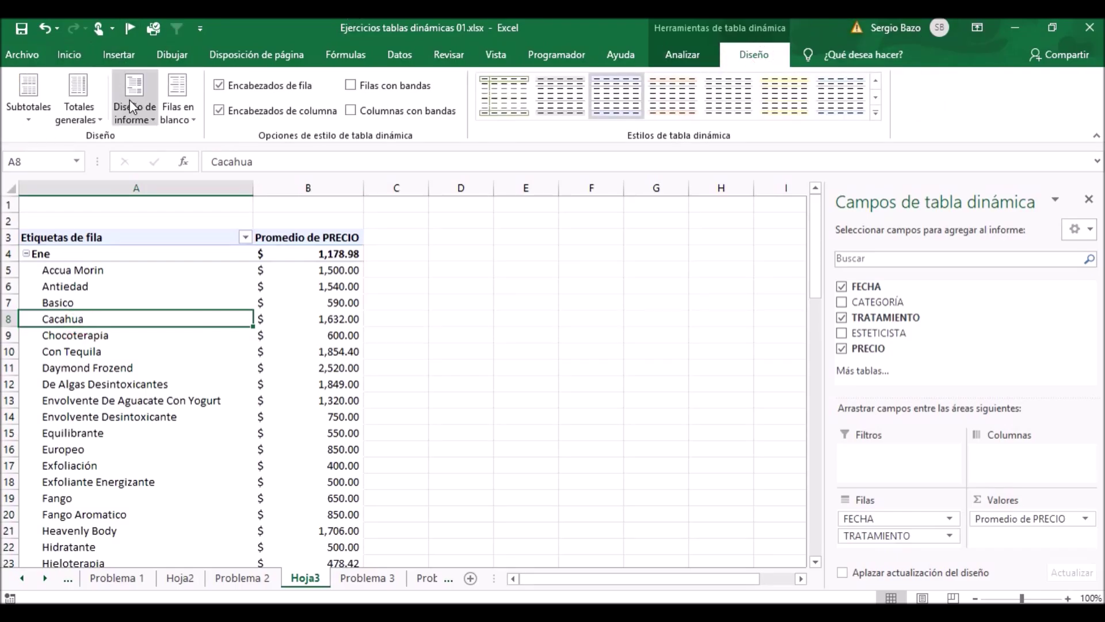
{"action": "left_click", "coordinate": [132, 106]}
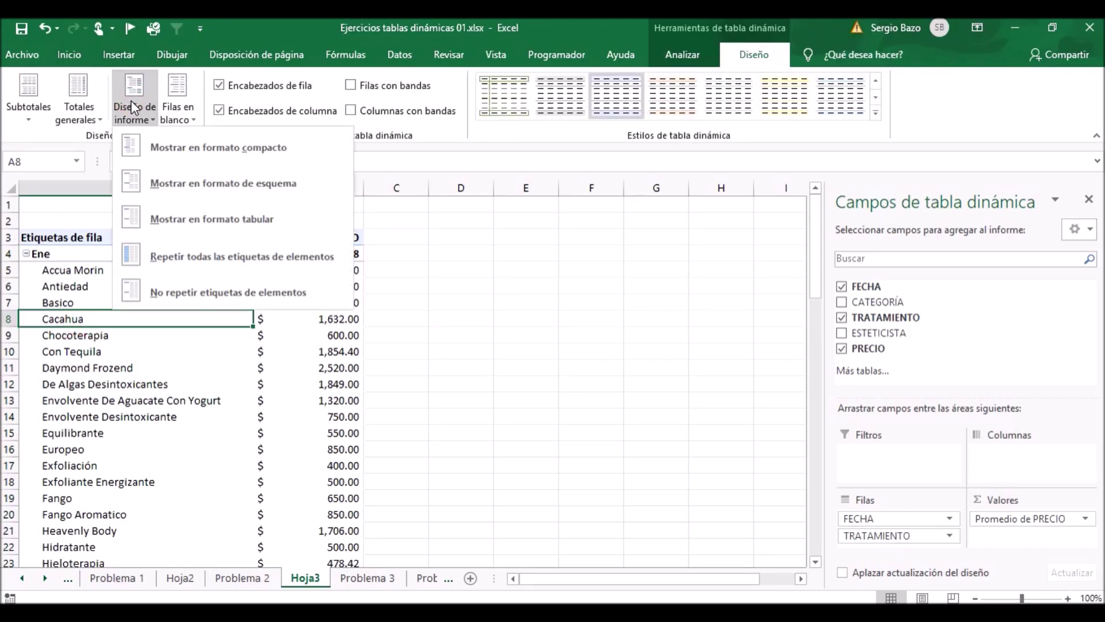
{"action": "left_click", "coordinate": [231, 191]}
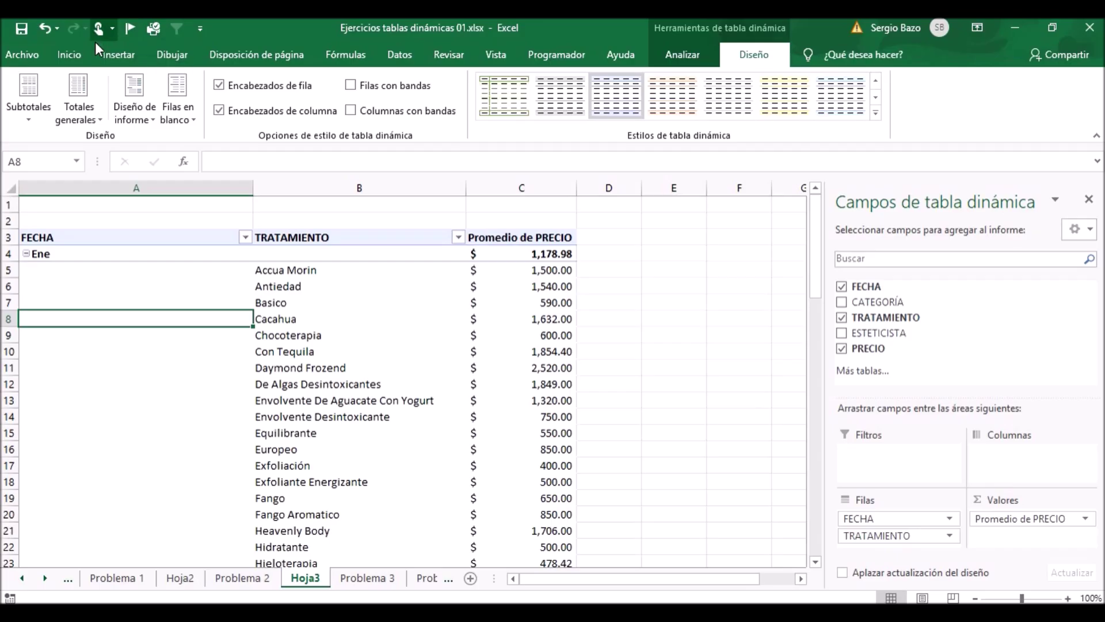
{"action": "left_click", "coordinate": [26, 103]}
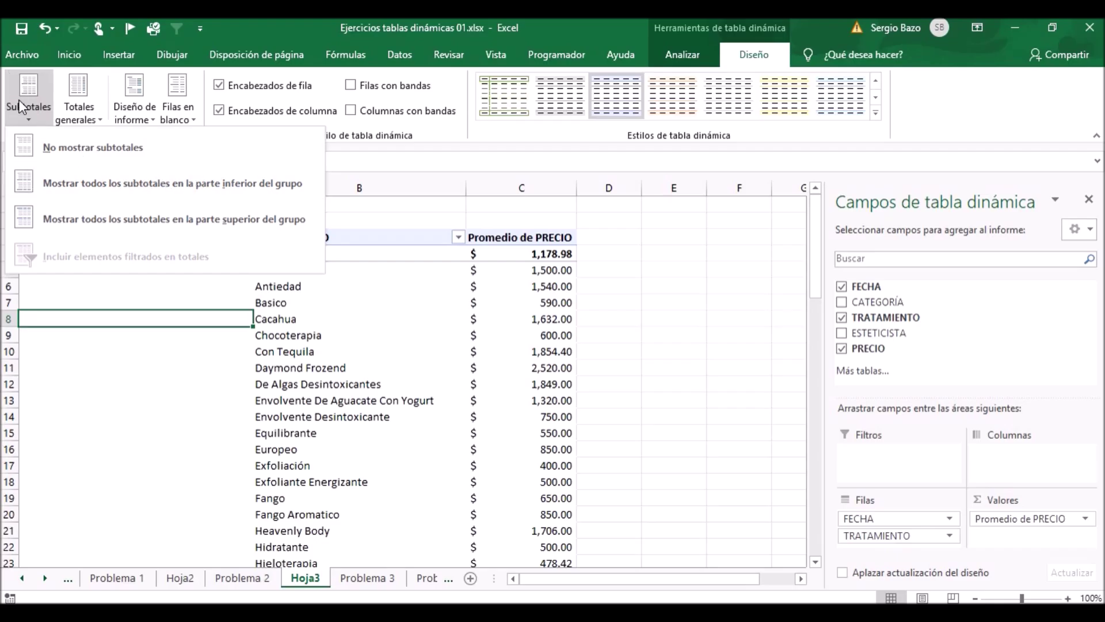
Move subtotals to the bottom of each month so Total Ene ($1,178.98) and Total Feb ($1,262.34) appear
{"action": "left_click", "coordinate": [213, 184]}
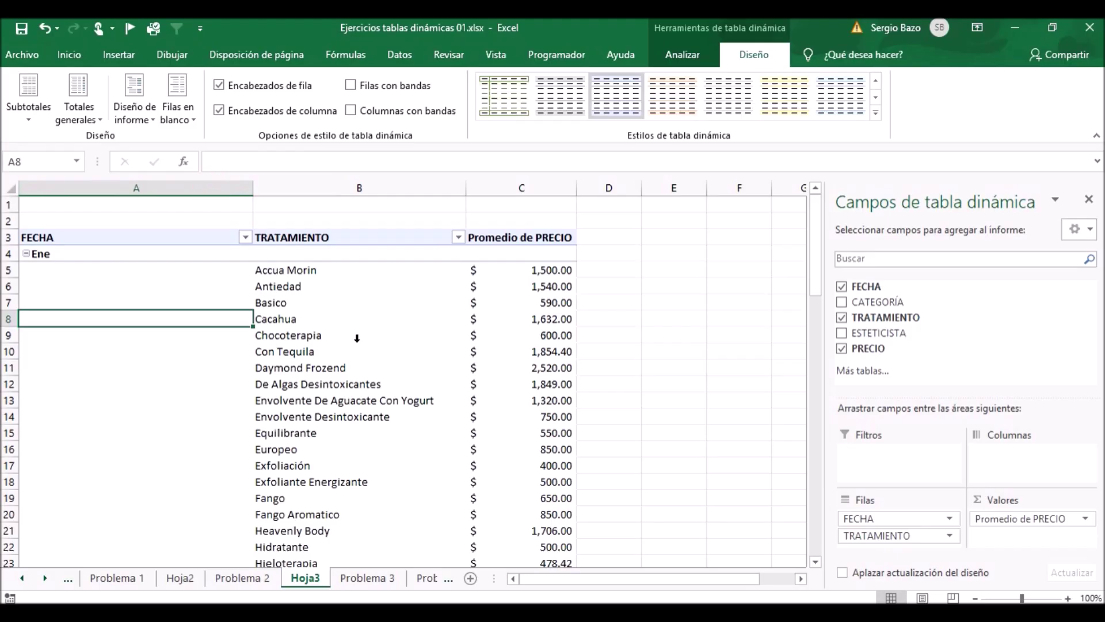
{"action": "scroll", "coordinate": [357, 338], "scroll_direction": "down", "scroll_amount": 3}
{"action": "scroll", "coordinate": [356, 338], "scroll_direction": "down", "scroll_amount": 1}
{"action": "scroll", "coordinate": [356, 338], "scroll_direction": "down", "scroll_amount": 2}
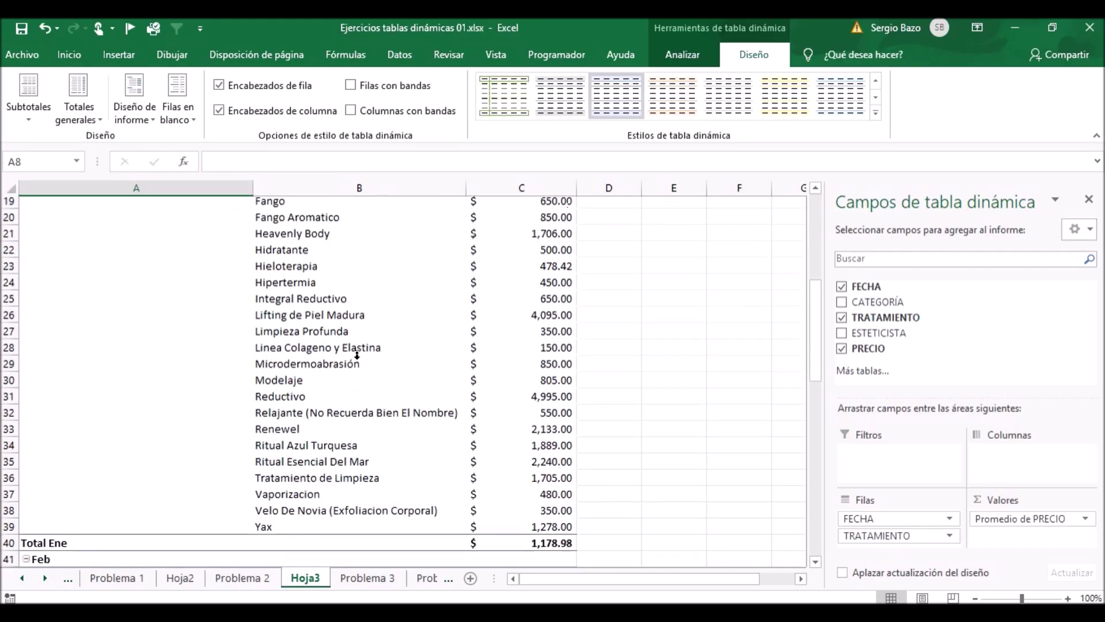
{"action": "scroll", "coordinate": [357, 338], "scroll_direction": "down", "scroll_amount": 2}
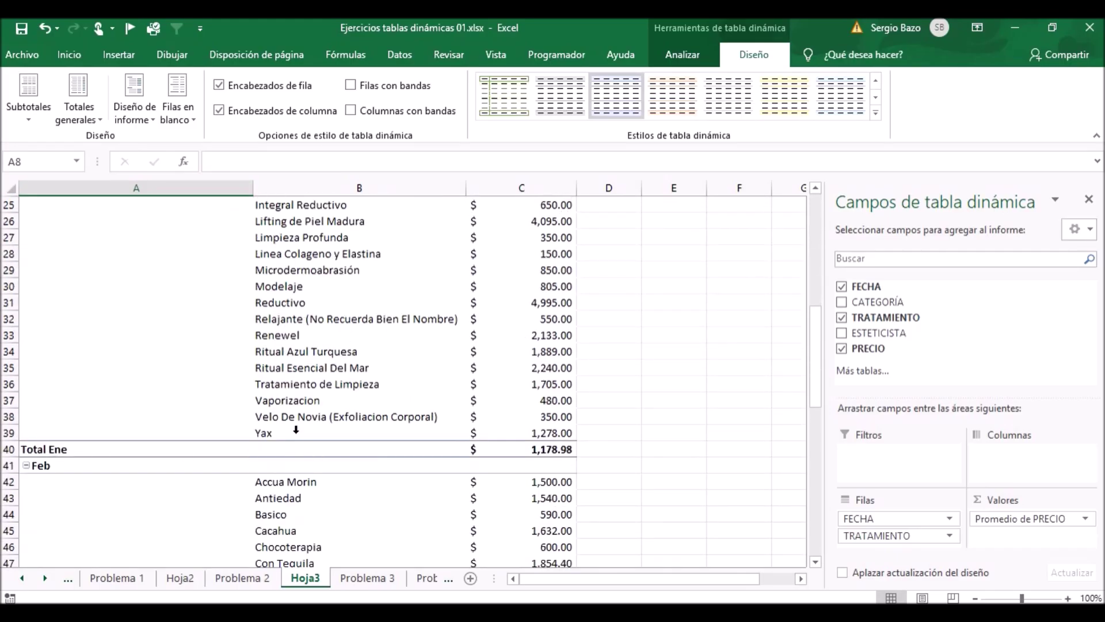
{"action": "scroll", "coordinate": [296, 432], "scroll_direction": "down", "scroll_amount": 3}
{"action": "scroll", "coordinate": [294, 420], "scroll_direction": "down", "scroll_amount": 1}
{"action": "scroll", "coordinate": [299, 374], "scroll_direction": "down", "scroll_amount": 2}
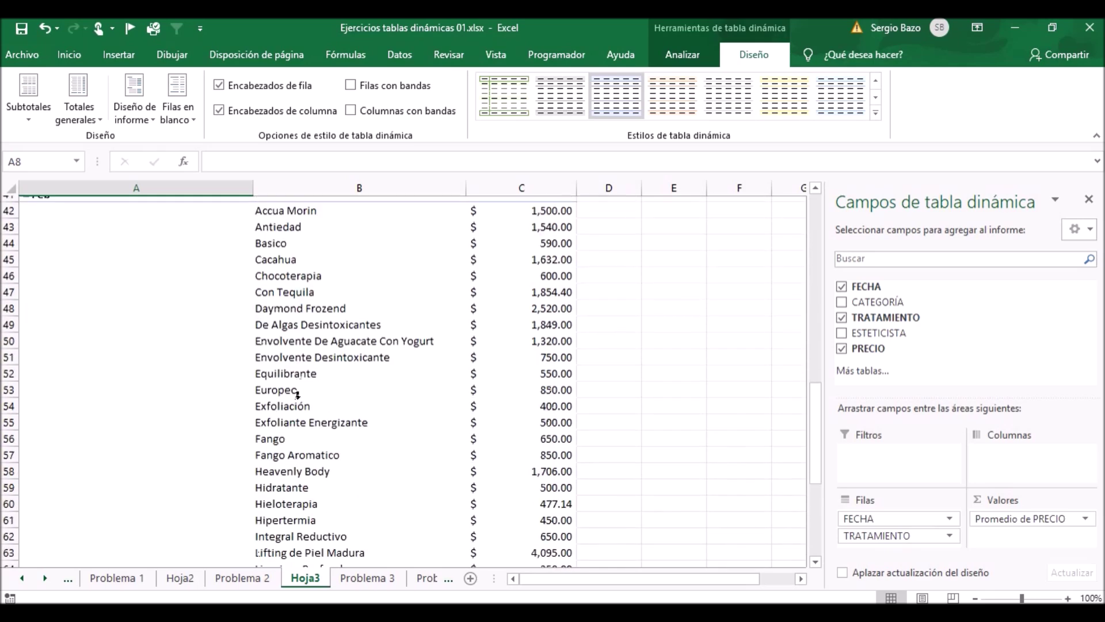
{"action": "scroll", "coordinate": [295, 387], "scroll_direction": "down", "scroll_amount": 2}
{"action": "scroll", "coordinate": [291, 385], "scroll_direction": "down", "scroll_amount": 2}
{"action": "scroll", "coordinate": [291, 387], "scroll_direction": "down", "scroll_amount": 1}
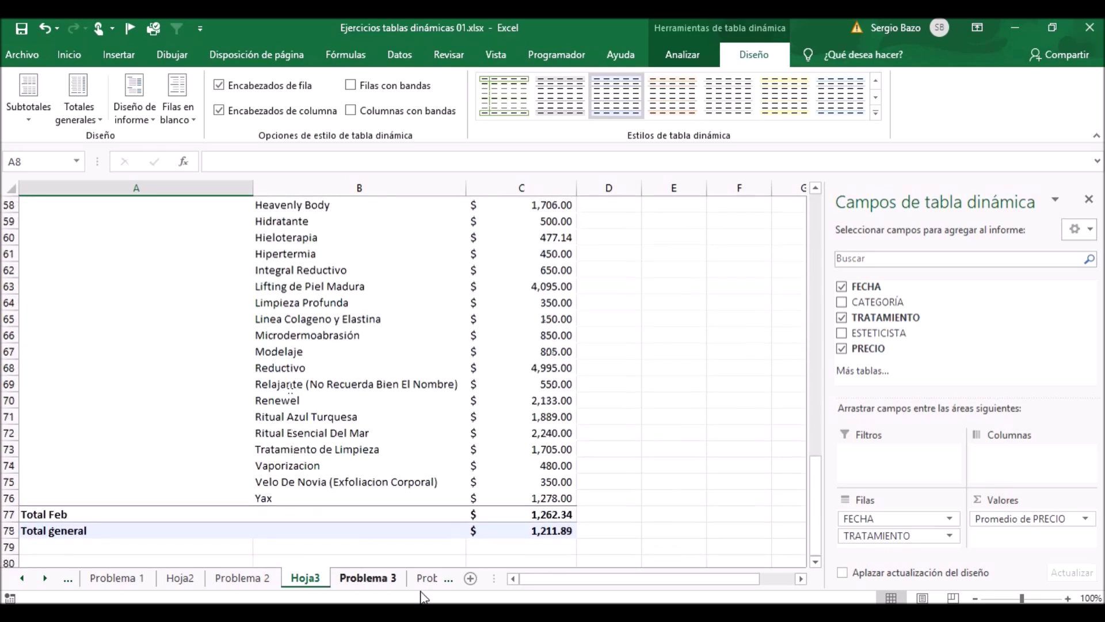
{"action": "scroll", "coordinate": [375, 401], "scroll_direction": "up", "scroll_amount": 1}
{"action": "scroll", "coordinate": [375, 401], "scroll_direction": "up", "scroll_amount": 3}
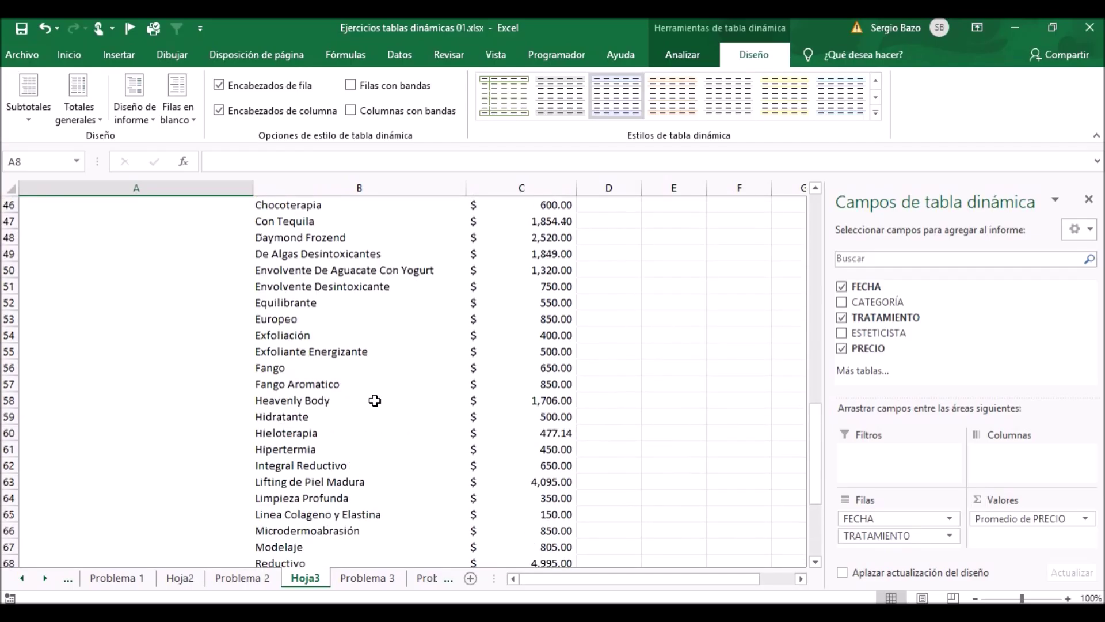
{"action": "scroll", "coordinate": [375, 401], "scroll_direction": "up", "scroll_amount": 2}
{"action": "left_click_drag", "start_coordinate": [814, 419], "coordinate": [817, 206]}
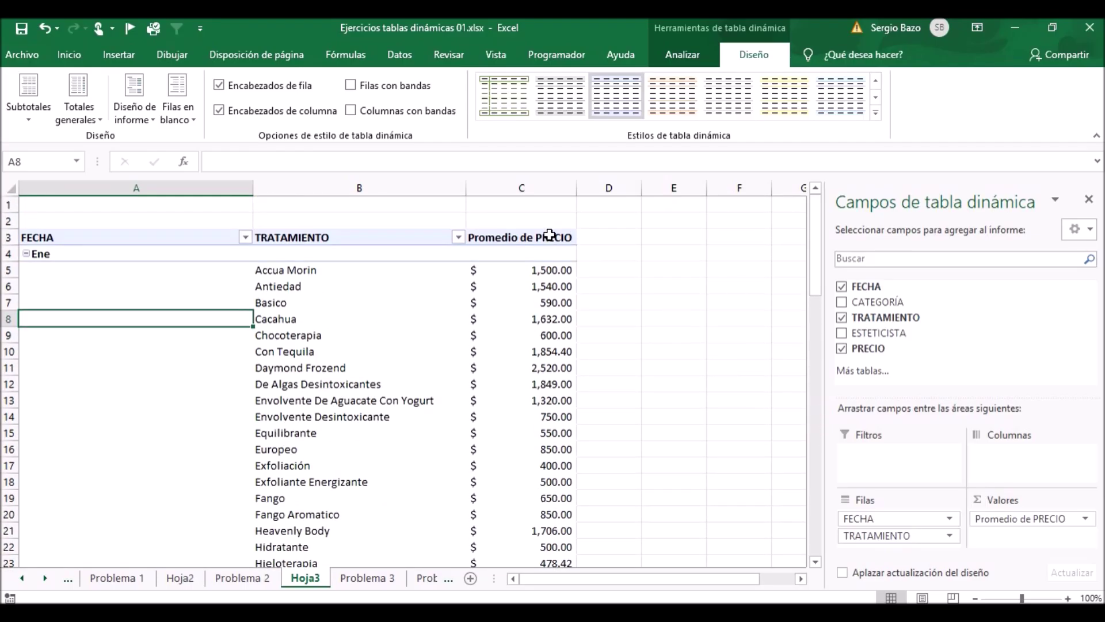
Rename the value header from Promedio de PRECIO to Promedio de Ingreso
{"action": "left_click", "coordinate": [550, 238]}
{"action": "left_click_drag", "start_coordinate": [334, 161], "coordinate": [283, 167]}
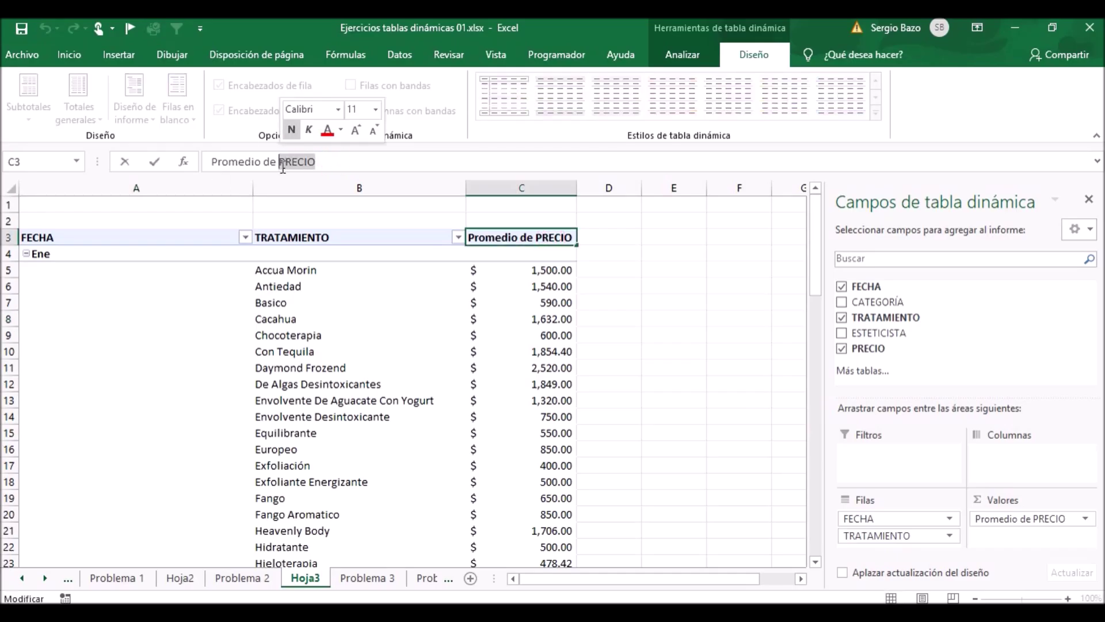
{"action": "type", "text": "Ingreso"}
{"action": "key", "text": "Return"}
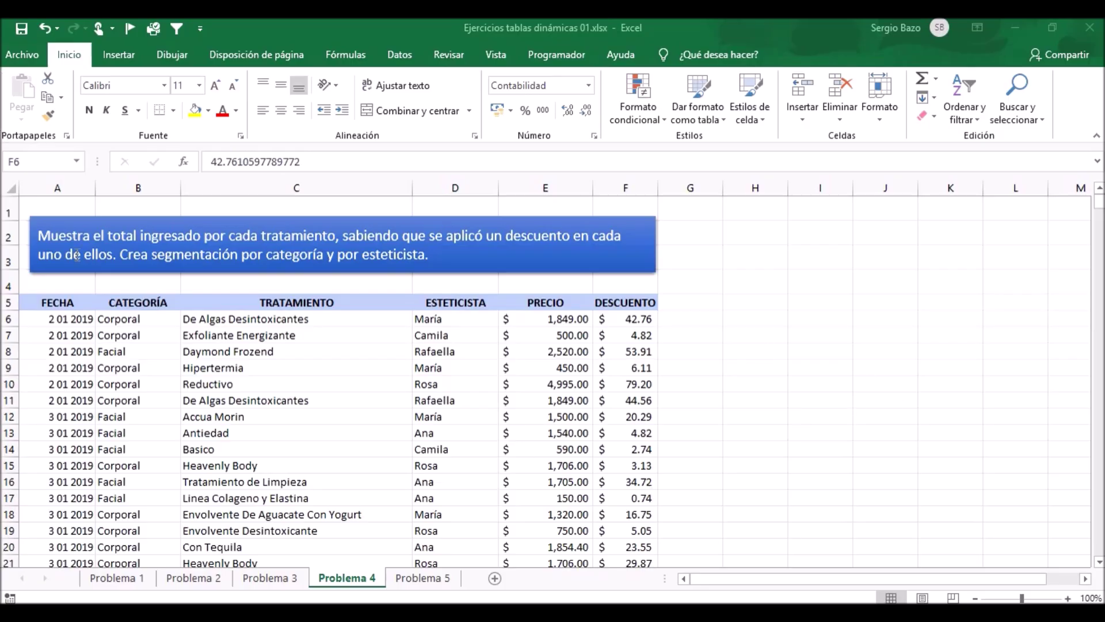
Create a new pivot table on a new sheet from the Problema 4 range $A$5:$F$542
{"action": "left_click", "coordinate": [266, 353]}
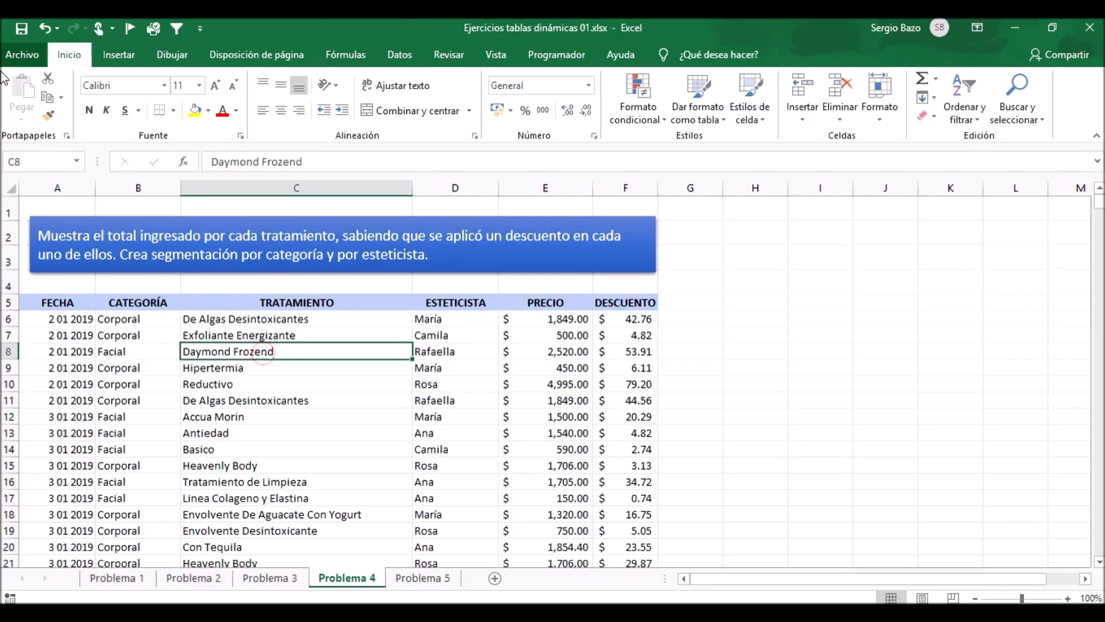
{"action": "left_click", "coordinate": [119, 54]}
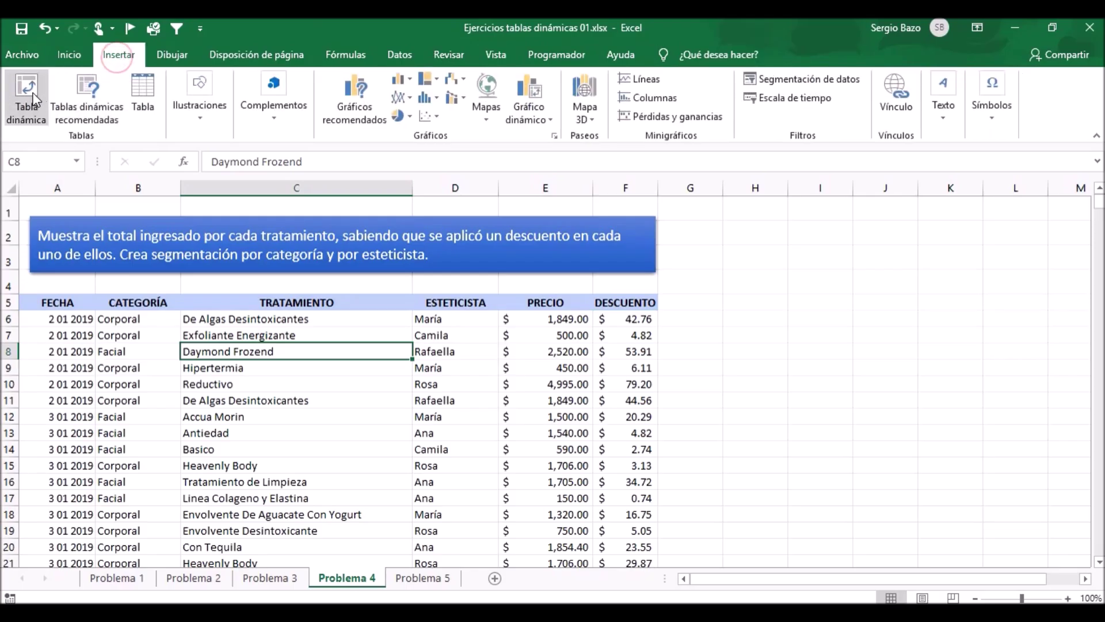
{"action": "left_click", "coordinate": [26, 95]}
{"action": "left_click", "coordinate": [750, 335]}
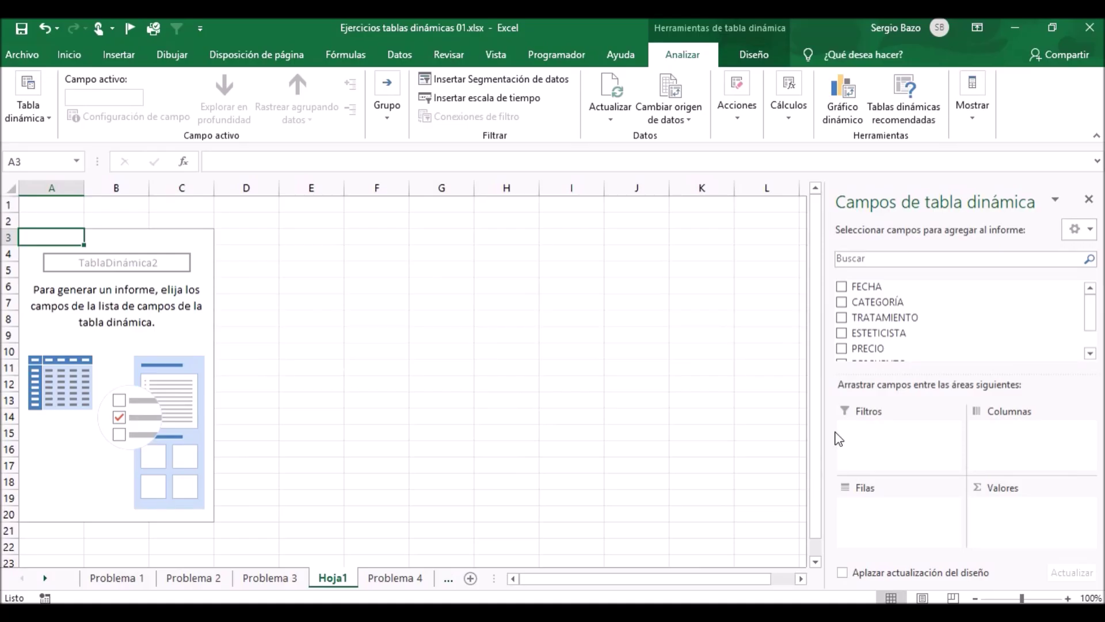
Place TRATAMIENTO in the pivot rows on Hoja1, check the source data, and bring up Cálculos
{"action": "left_click_drag", "start_coordinate": [875, 316], "coordinate": [872, 507]}
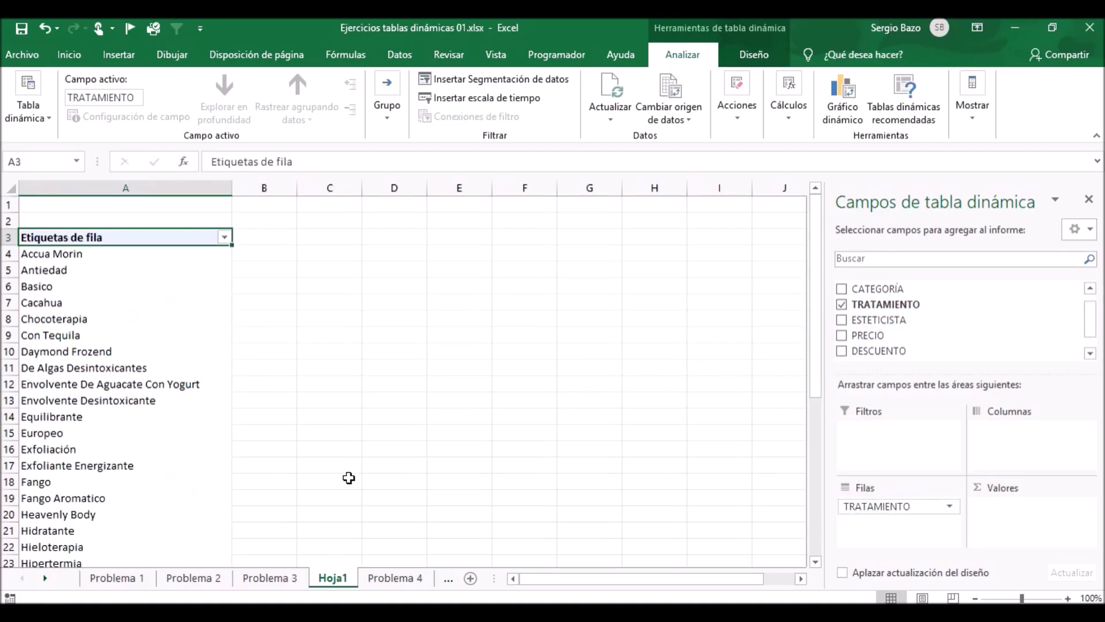
{"action": "left_click", "coordinate": [392, 577]}
{"action": "left_click", "coordinate": [792, 109]}
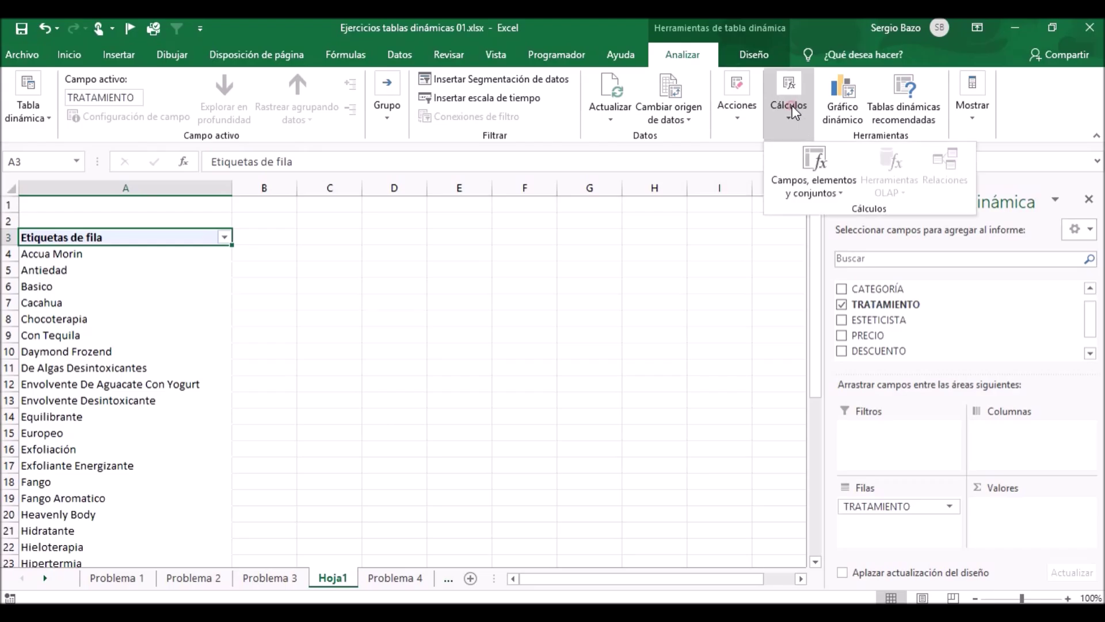
Add calculated field Total cobrado = PRECIO - DESCUENTO and sum it per treatment (total 642292.2354)
{"action": "left_click", "coordinate": [805, 189]}
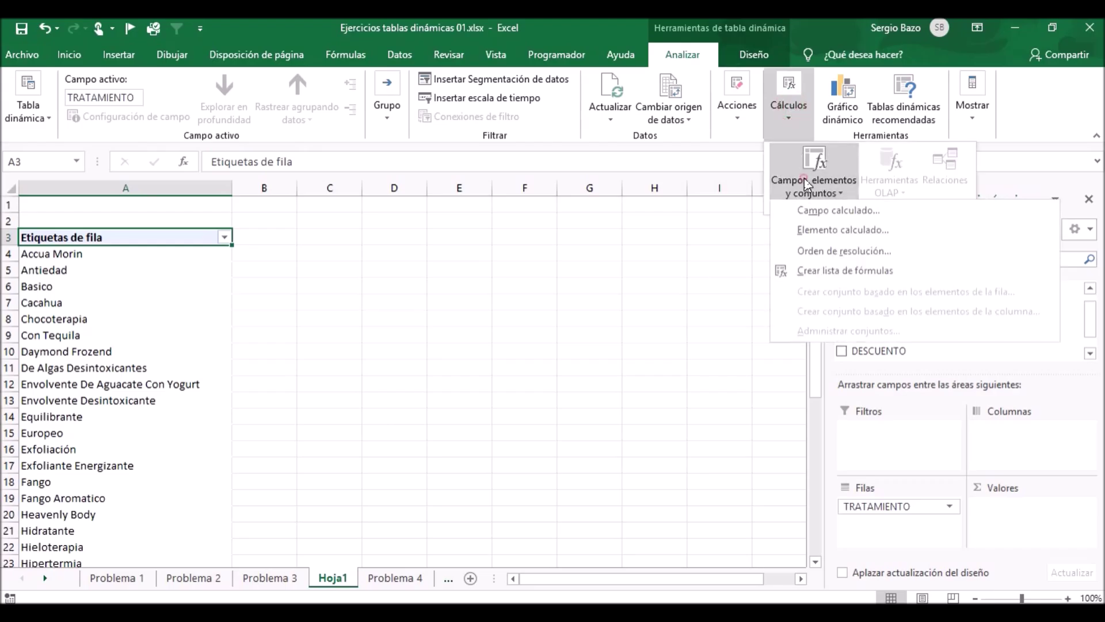
{"action": "left_click", "coordinate": [820, 210]}
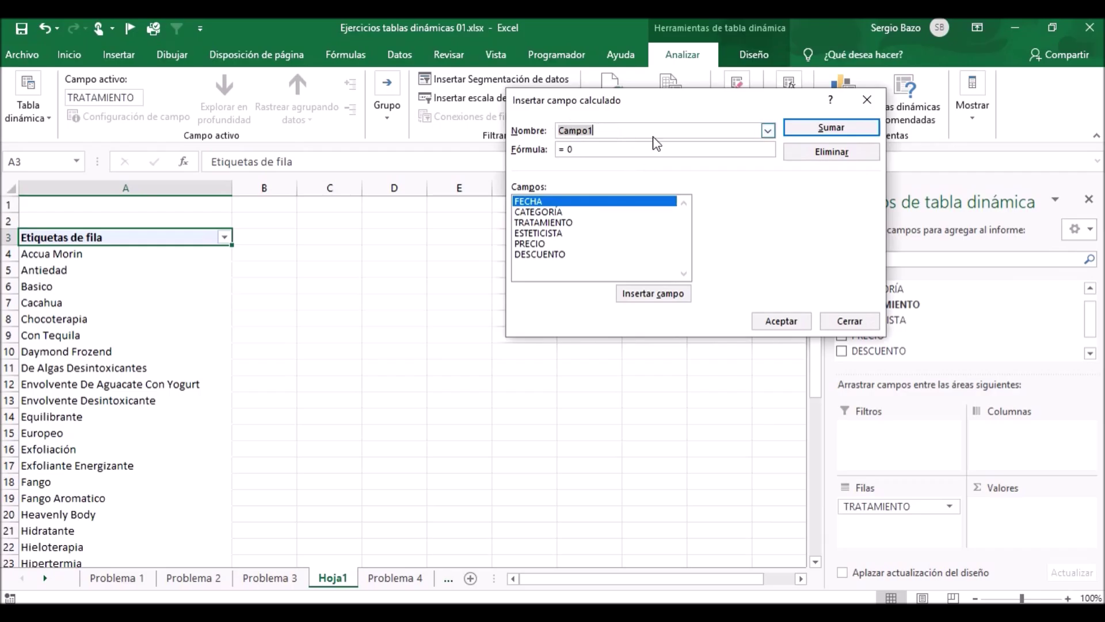
{"action": "type", "text": "Total cobrado"}
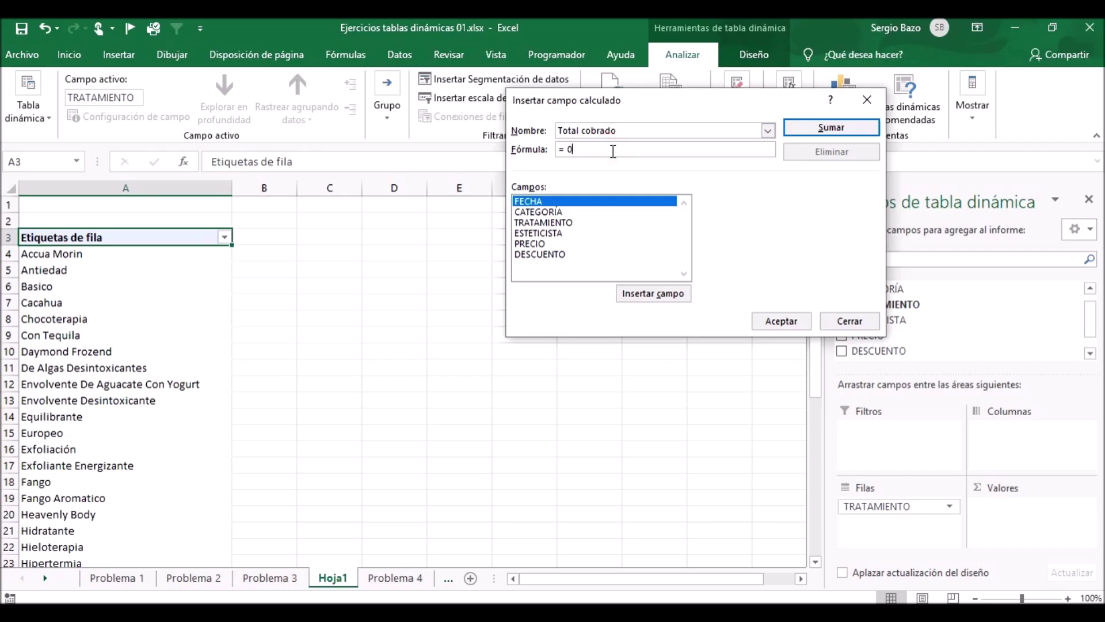
{"action": "double_click", "coordinate": [530, 243]}
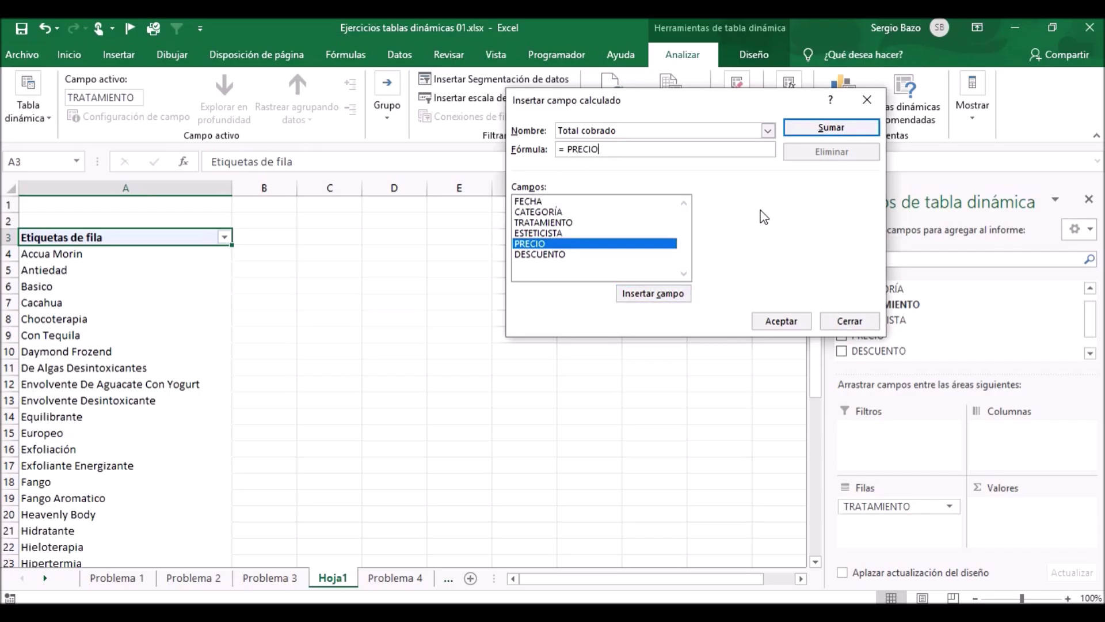
{"action": "double_click", "coordinate": [548, 255]}
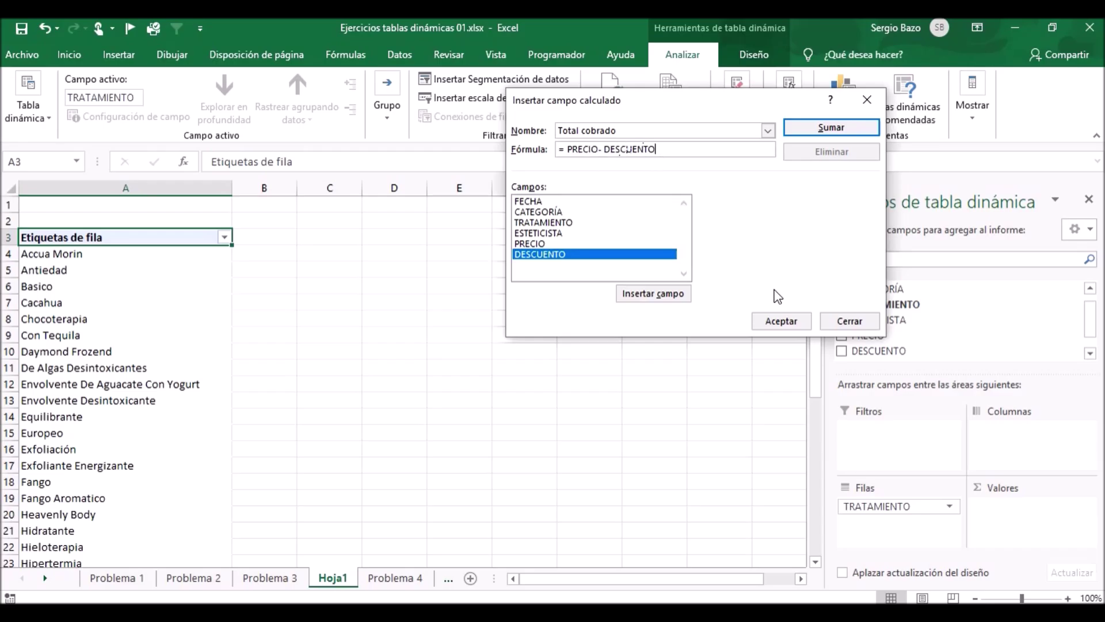
{"action": "left_click", "coordinate": [785, 322]}
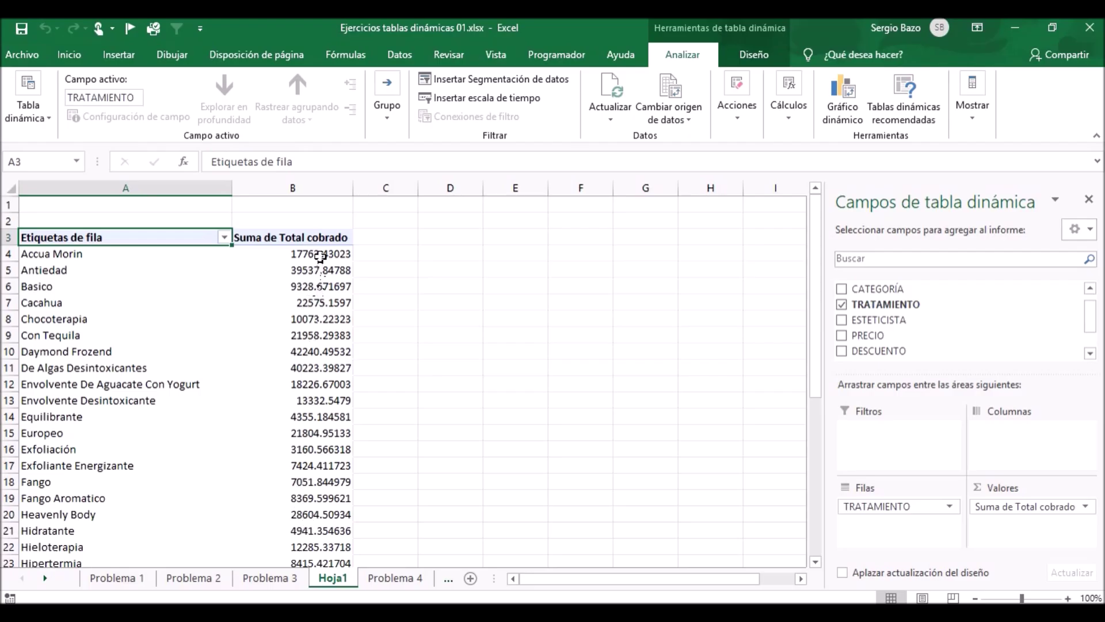
{"action": "mouse_move", "coordinate": [320, 253]}
{"action": "left_mouse_down"}
{"action": "mouse_move", "coordinate": [348, 541]}
{"action": "mouse_move", "coordinate": [300, 526]}
{"action": "left_mouse_up"}
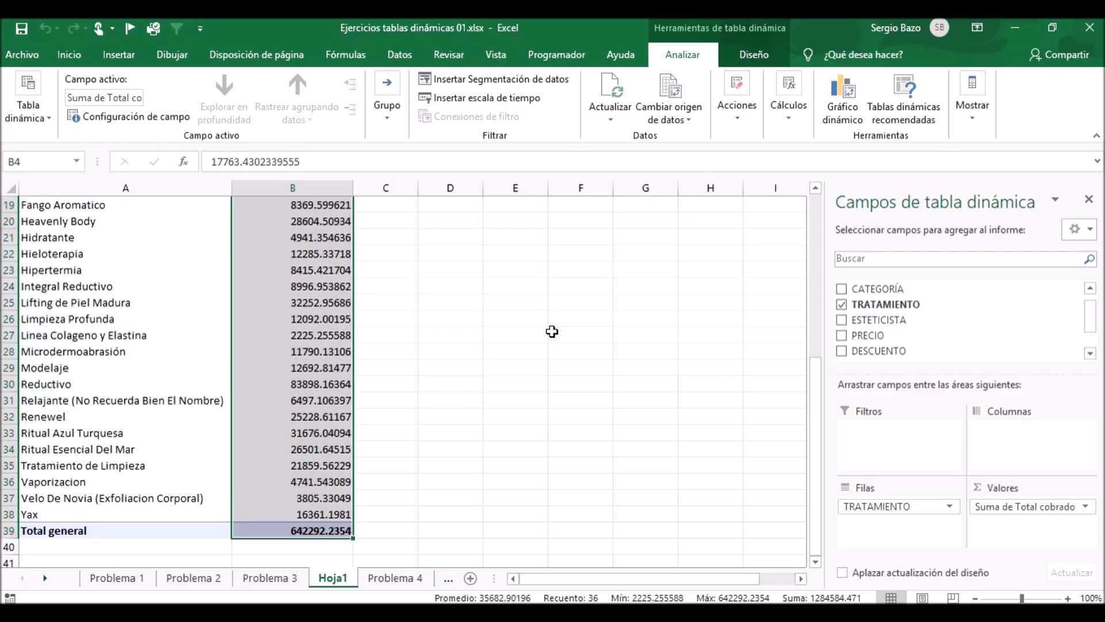
Format the Total cobrado amounts as $ accounting with two decimals, e.g. $ 642,292.24
{"action": "left_click", "coordinate": [72, 51]}
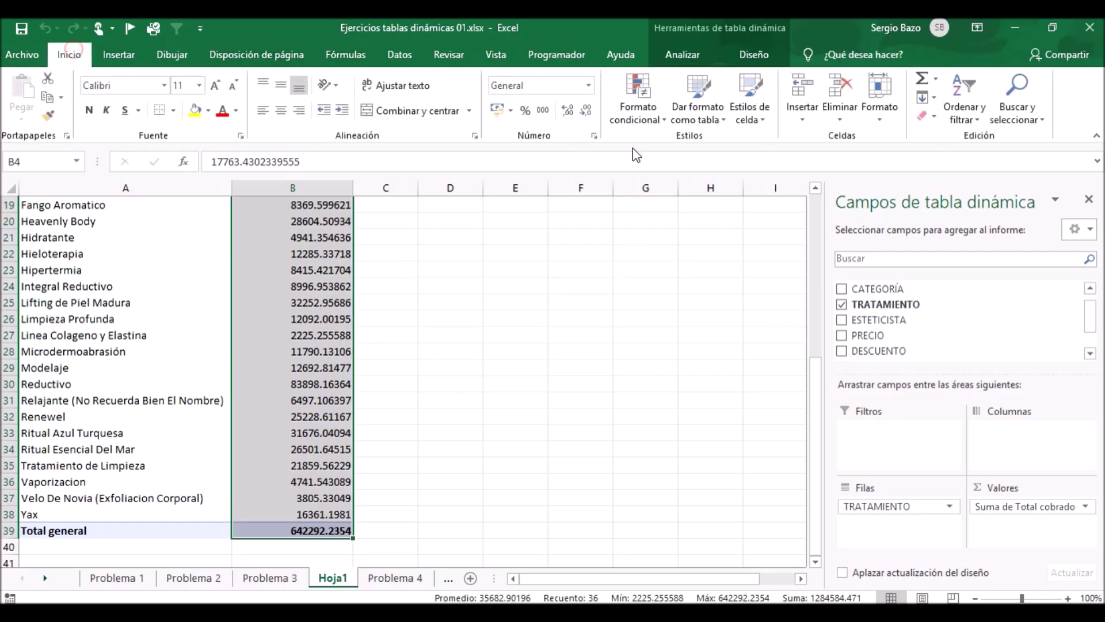
{"action": "left_click", "coordinate": [510, 110]}
{"action": "left_click", "coordinate": [573, 251]}
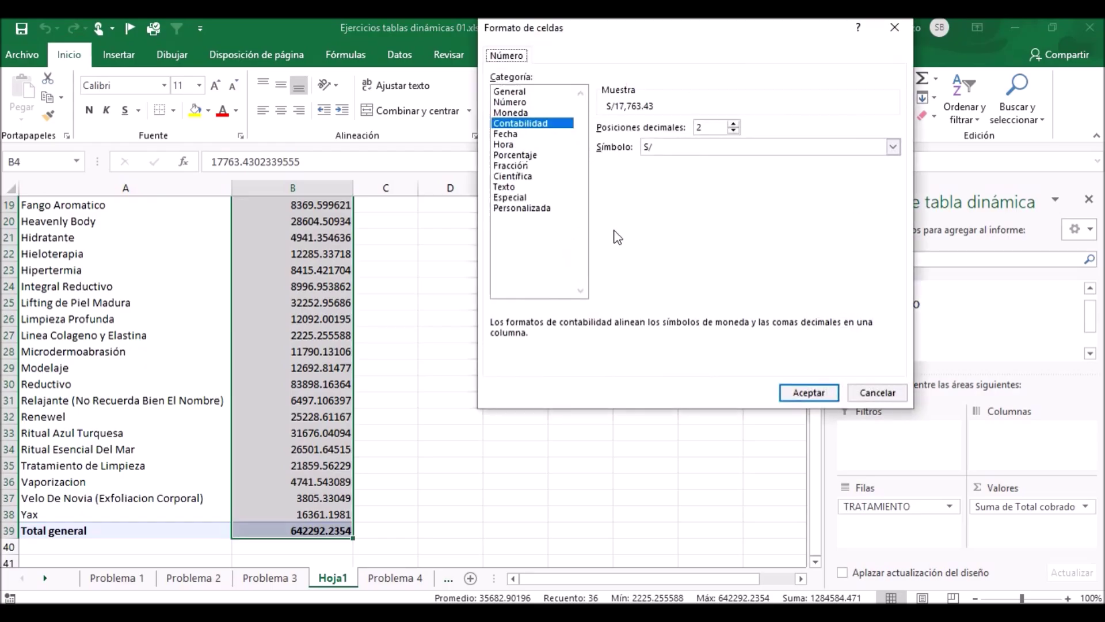
{"action": "left_click", "coordinate": [671, 148]}
{"action": "left_click", "coordinate": [685, 341]}
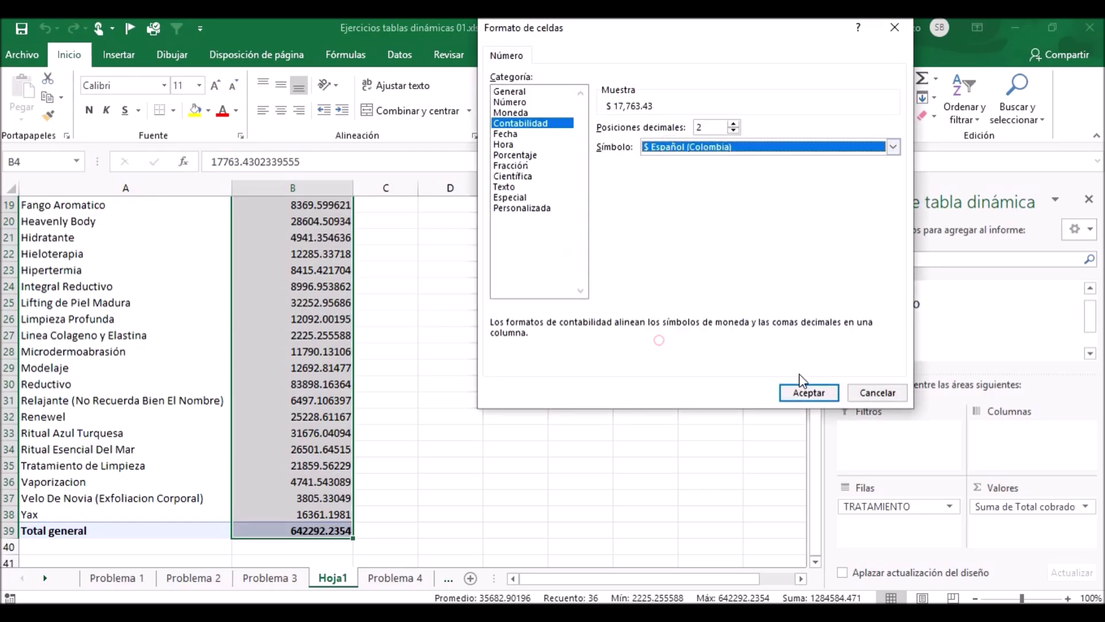
{"action": "left_click", "coordinate": [809, 393]}
{"action": "left_click", "coordinate": [292, 268]}
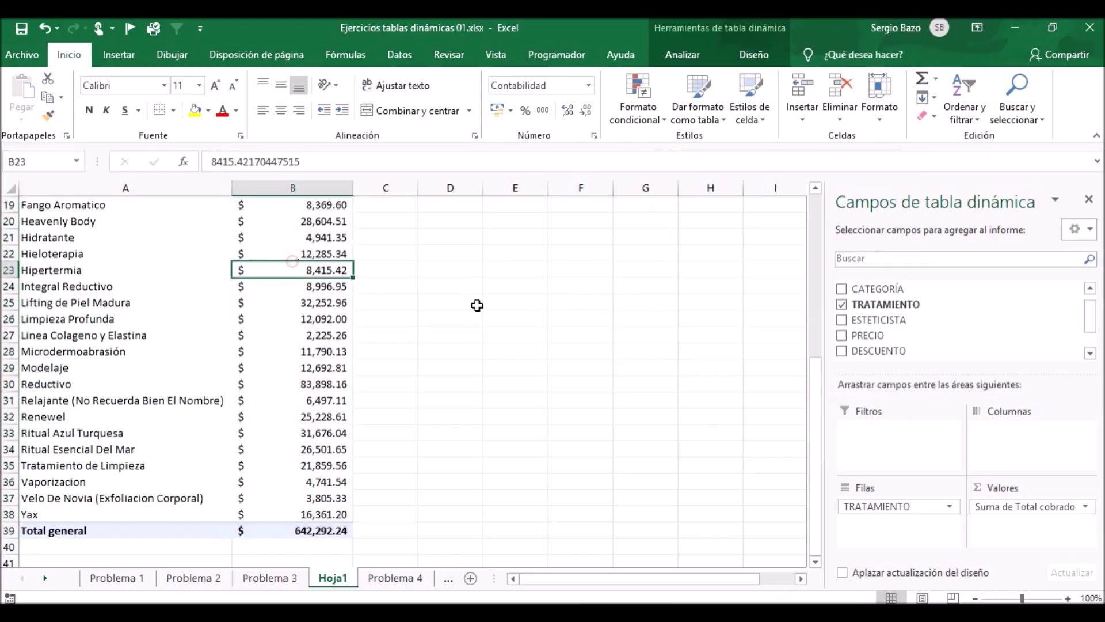
{"action": "scroll", "coordinate": [472, 287], "scroll_direction": "up", "scroll_amount": 3}
{"action": "scroll", "coordinate": [472, 287], "scroll_direction": "up", "scroll_amount": 2}
{"action": "scroll", "coordinate": [472, 286], "scroll_direction": "up", "scroll_amount": 1}
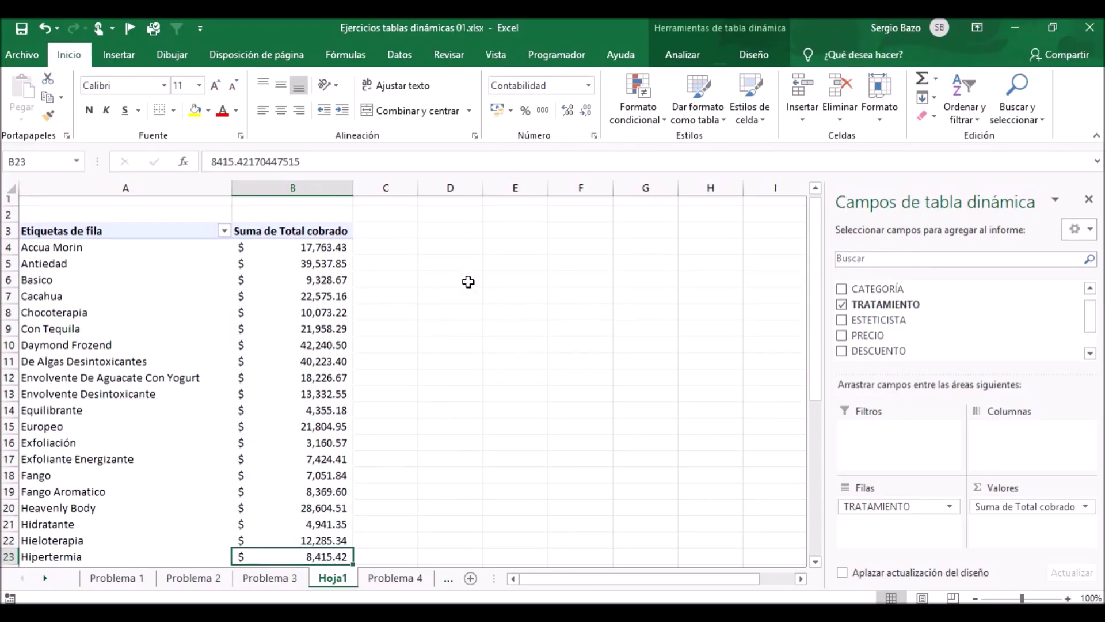
Change the A3 row header to Tratamiento, then review Problema 4 and return to Hoja1
{"action": "left_click", "coordinate": [117, 234]}
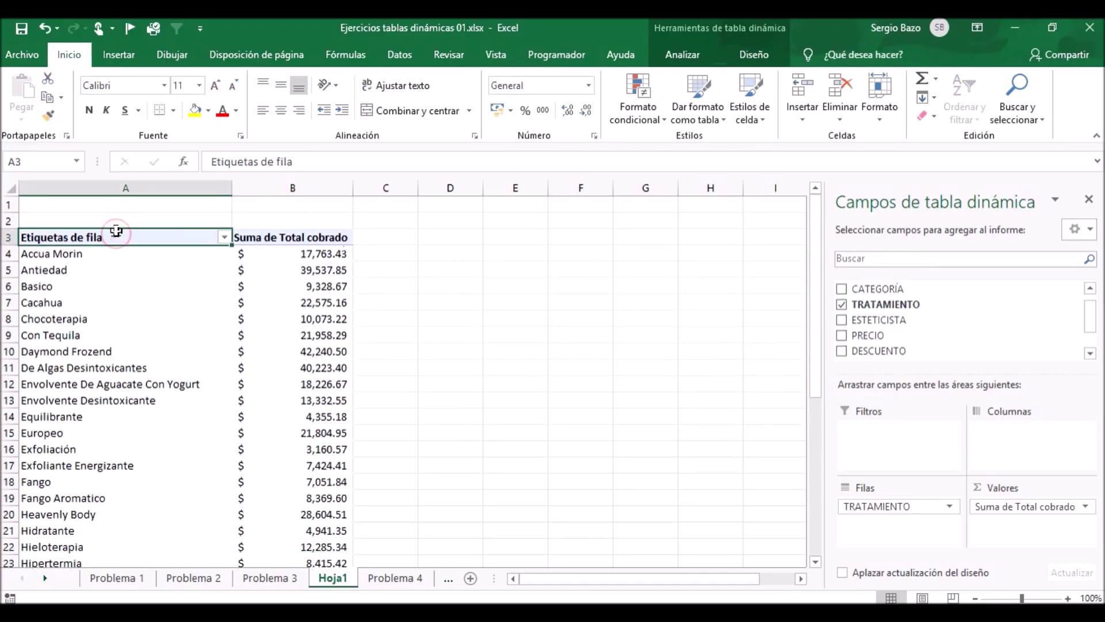
{"action": "type", "text": "Tratamiento de Limpieza"}
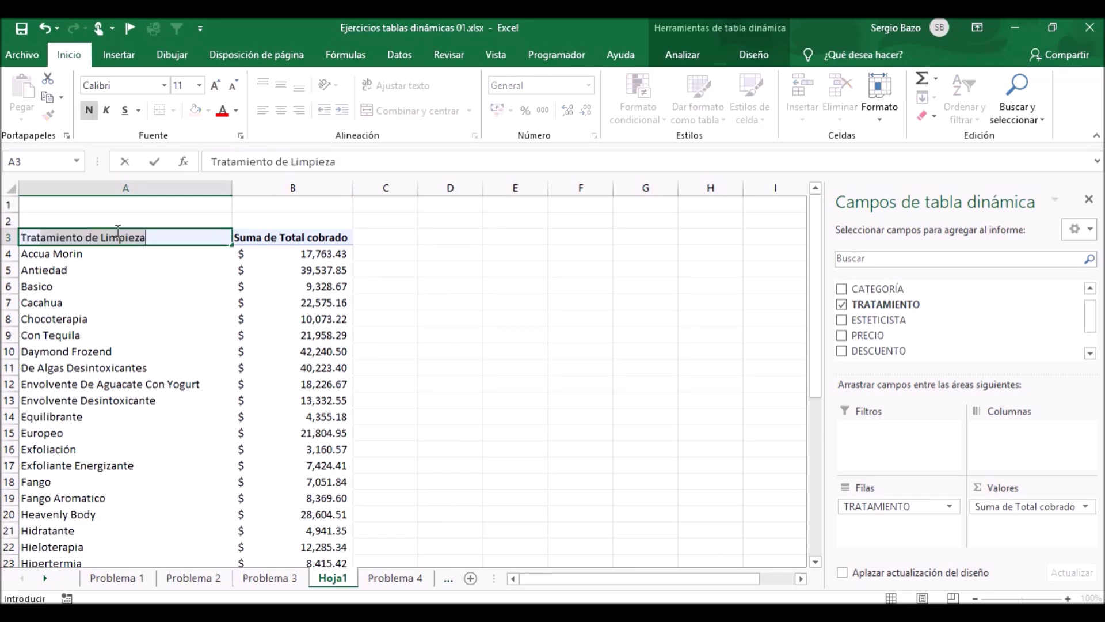
{"action": "key", "text": "Delete"}
{"action": "key", "text": "Return"}
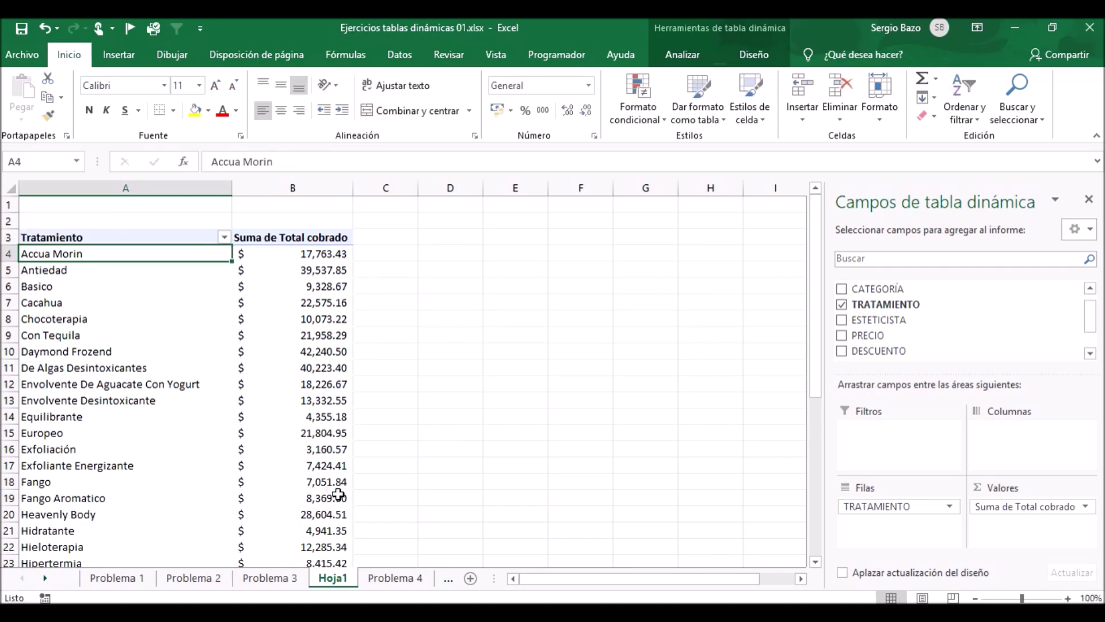
{"action": "left_click", "coordinate": [397, 577]}
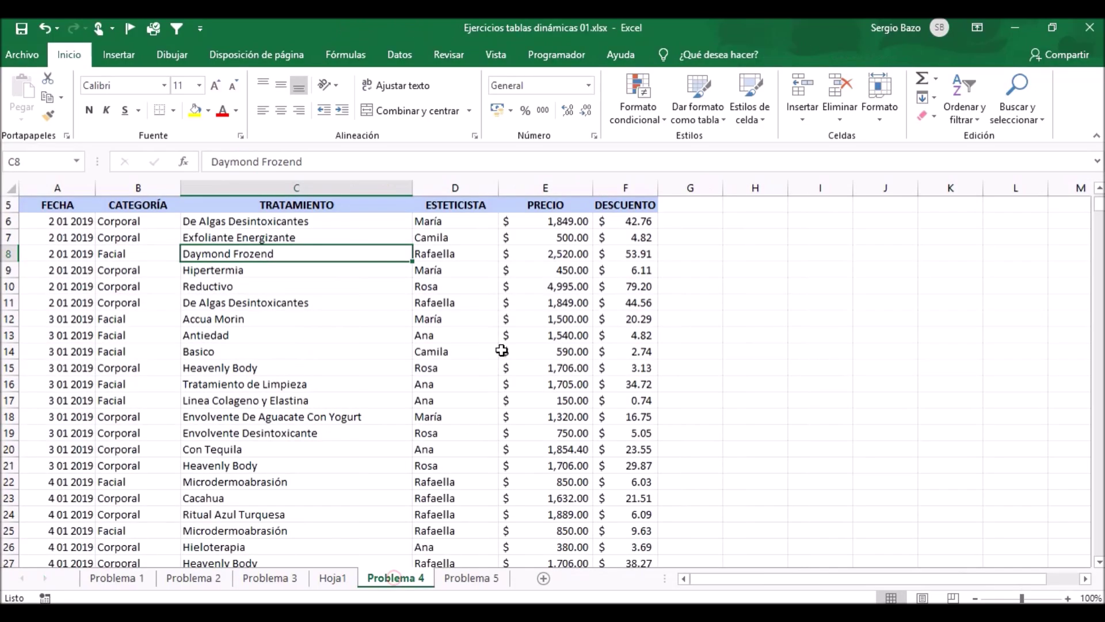
{"action": "scroll", "coordinate": [493, 348], "scroll_direction": "up", "scroll_amount": 2}
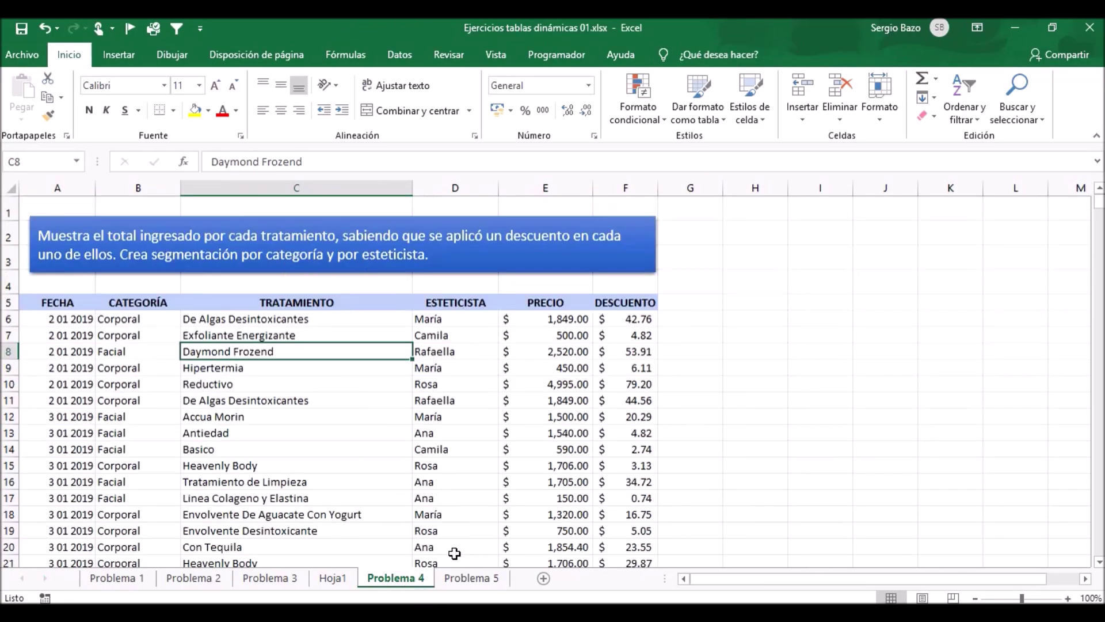
{"action": "left_click", "coordinate": [333, 578]}
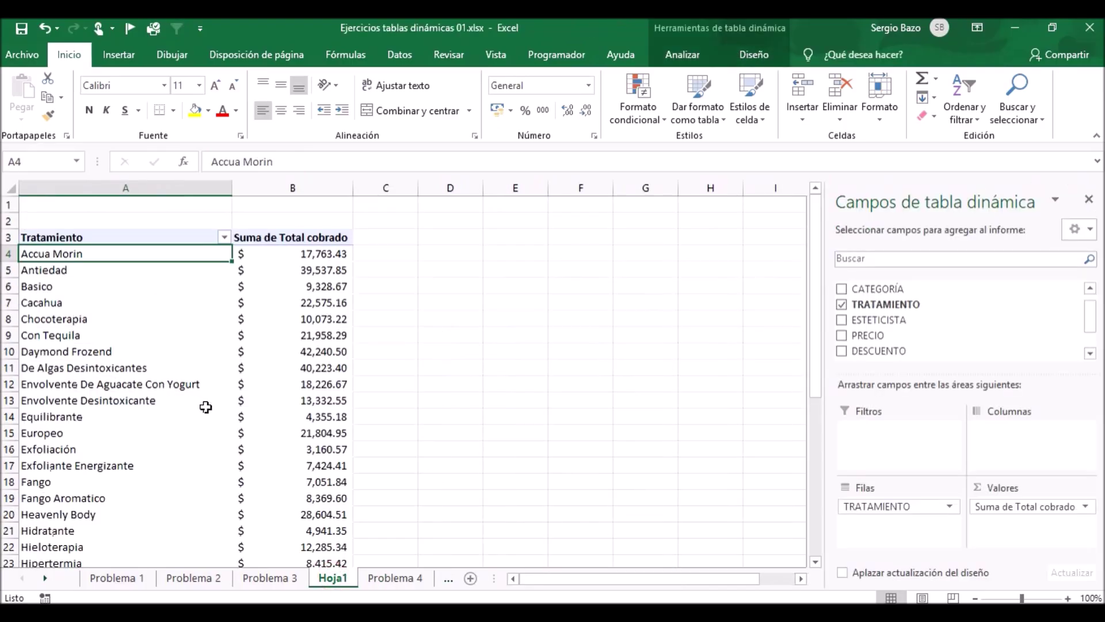
Insert CATEGORÍA and ESTETICISTA slicers for the Hoja1 pivot
{"action": "left_click", "coordinate": [695, 58]}
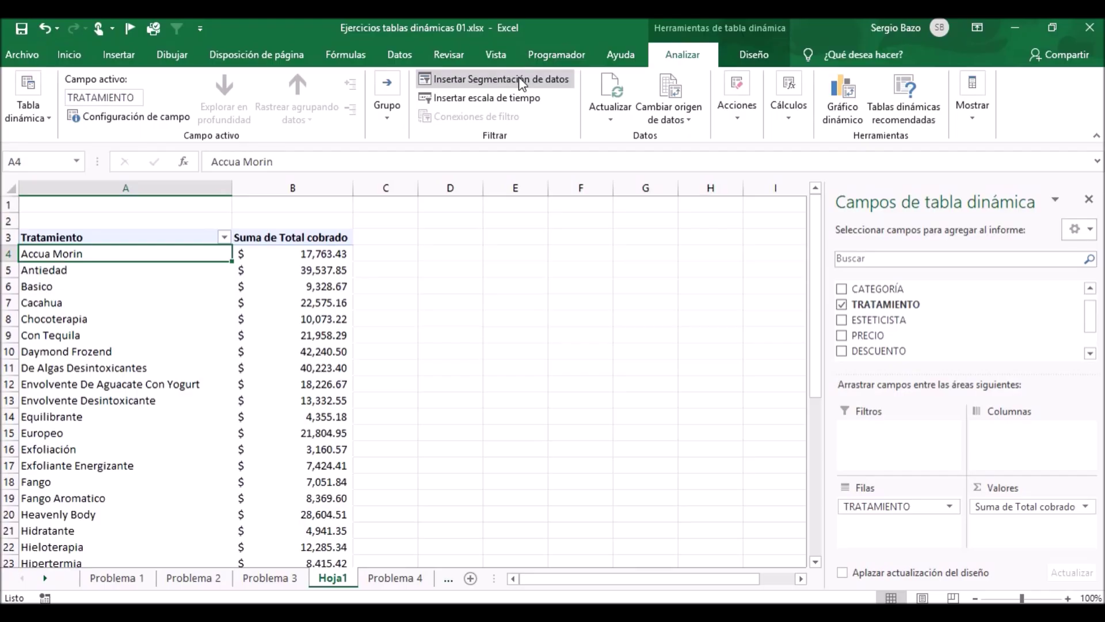
{"action": "left_click", "coordinate": [455, 81]}
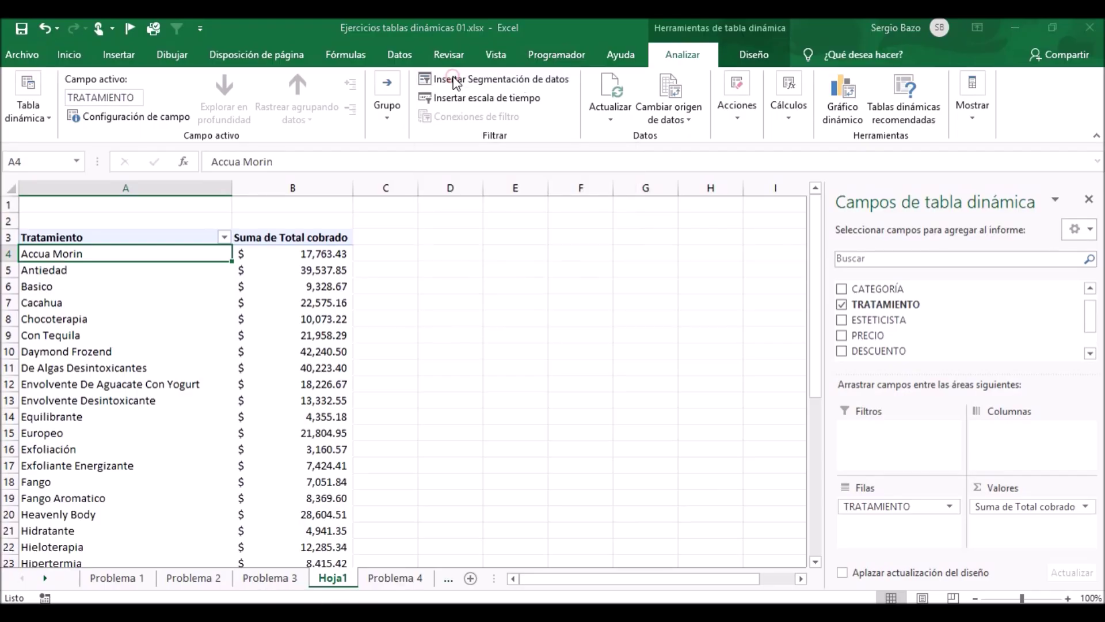
{"action": "left_click", "coordinate": [600, 124]}
{"action": "left_click", "coordinate": [599, 157]}
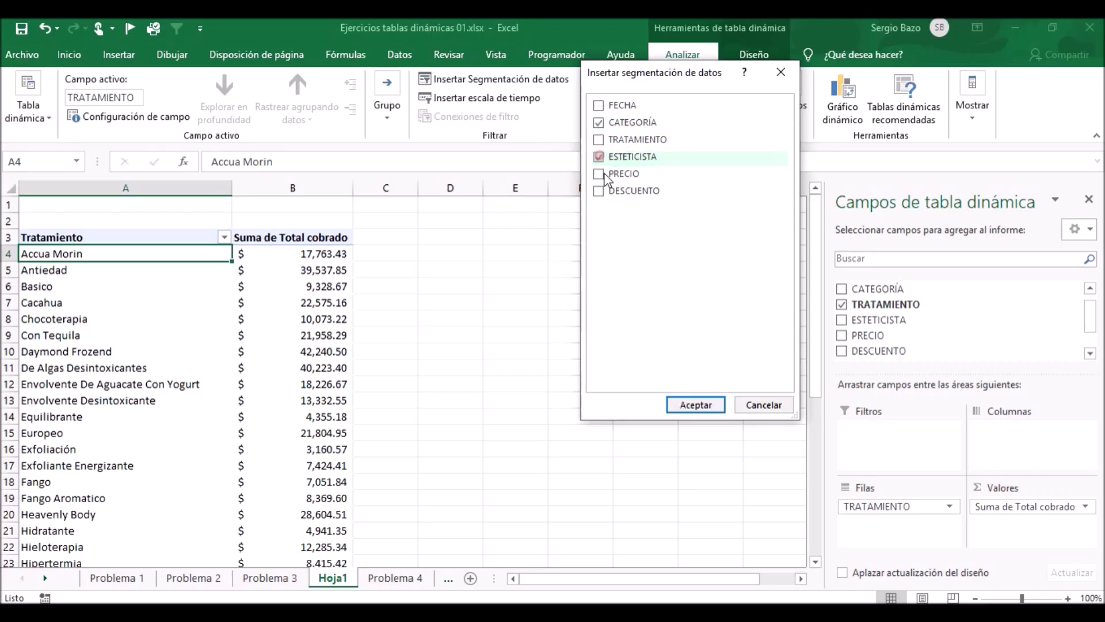
{"action": "left_click", "coordinate": [695, 406]}
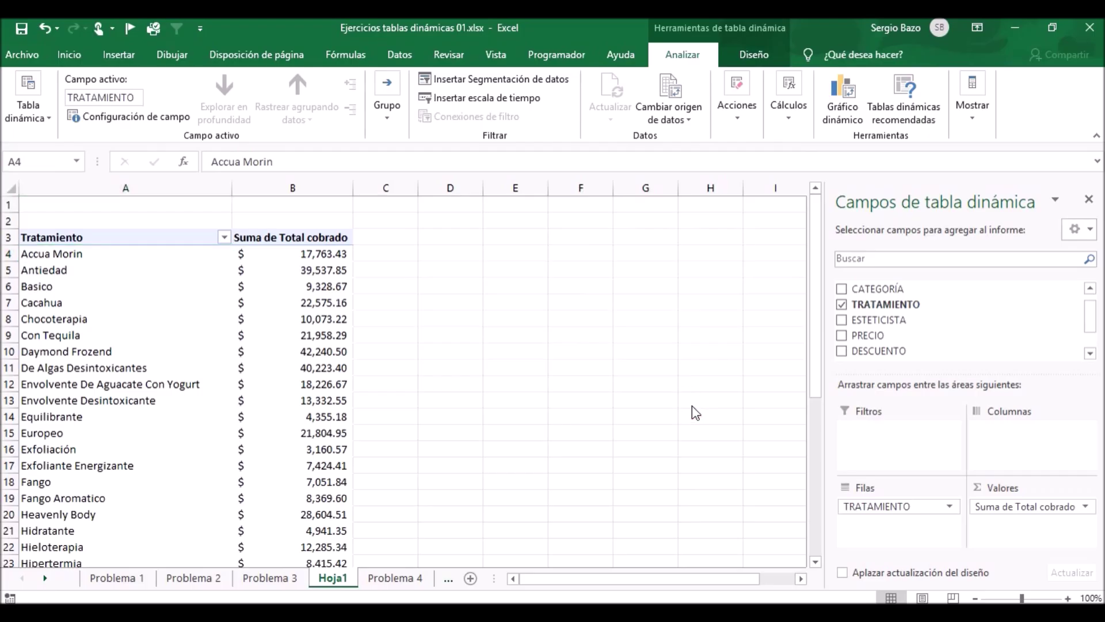
Place the two slicers side by side beside the pivot and shorten both to fit their buttons
{"action": "left_click", "coordinate": [418, 310]}
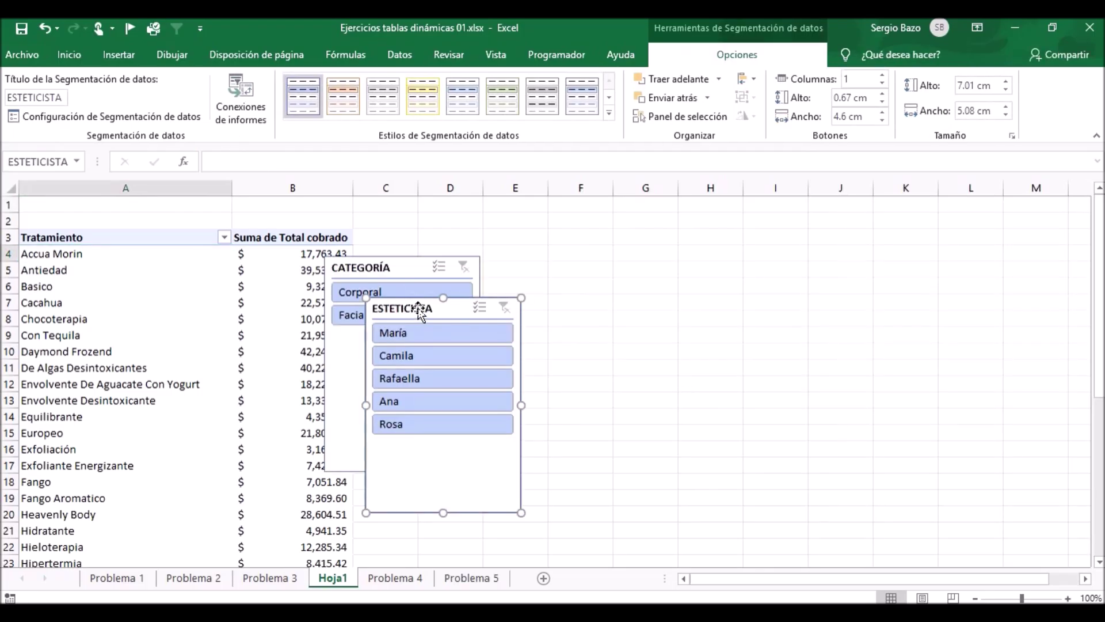
{"action": "left_click_drag", "start_coordinate": [419, 311], "coordinate": [604, 234]}
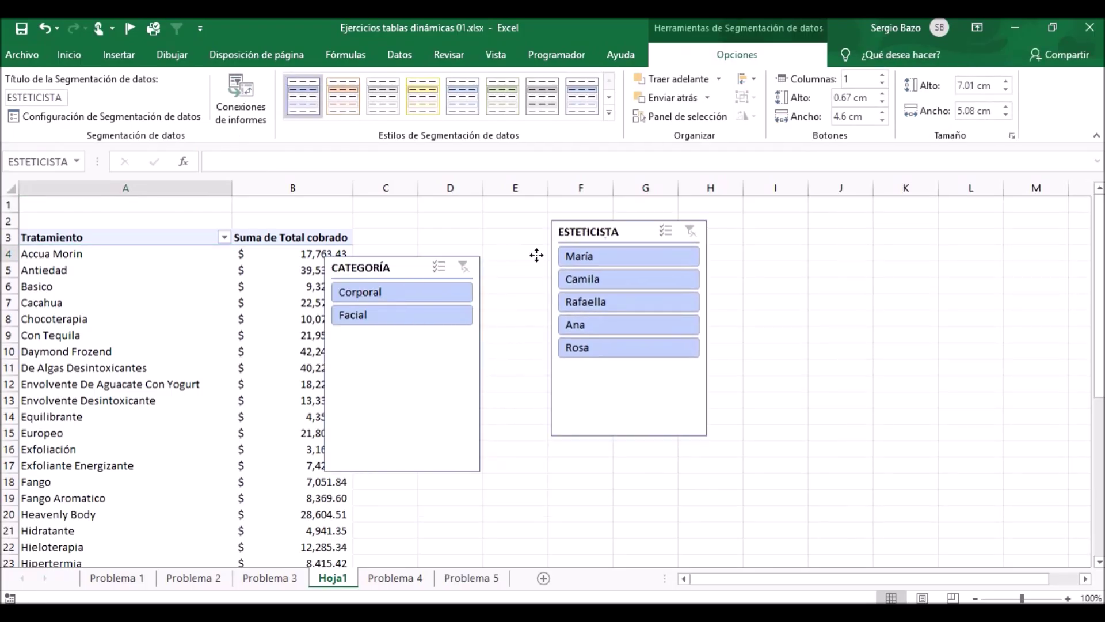
{"action": "left_click_drag", "start_coordinate": [391, 266], "coordinate": [443, 226]}
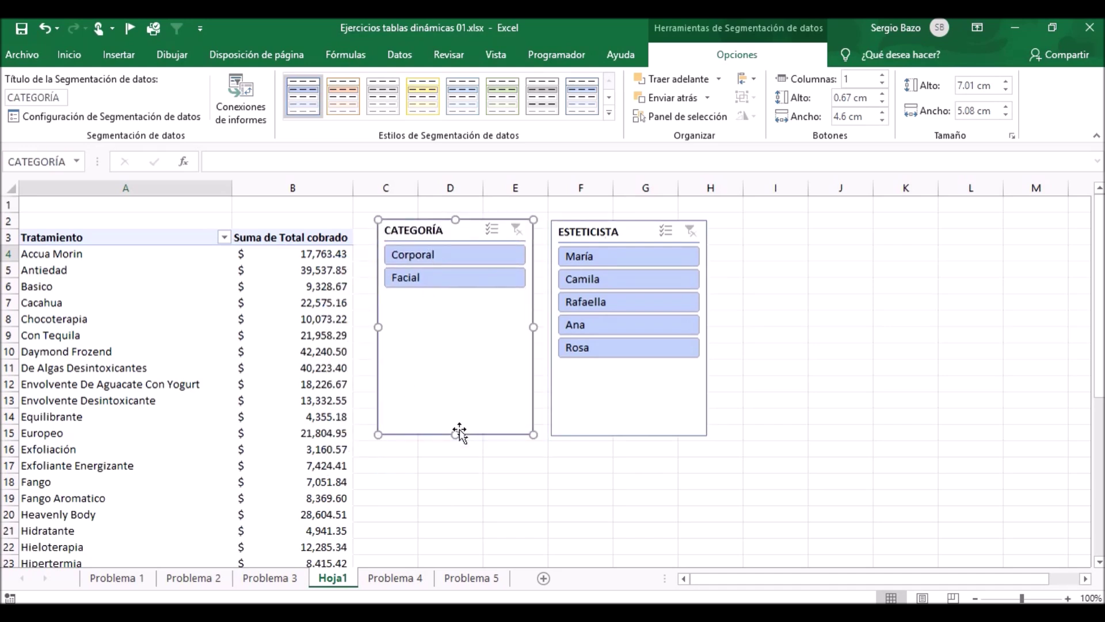
{"action": "left_click_drag", "start_coordinate": [460, 432], "coordinate": [447, 303]}
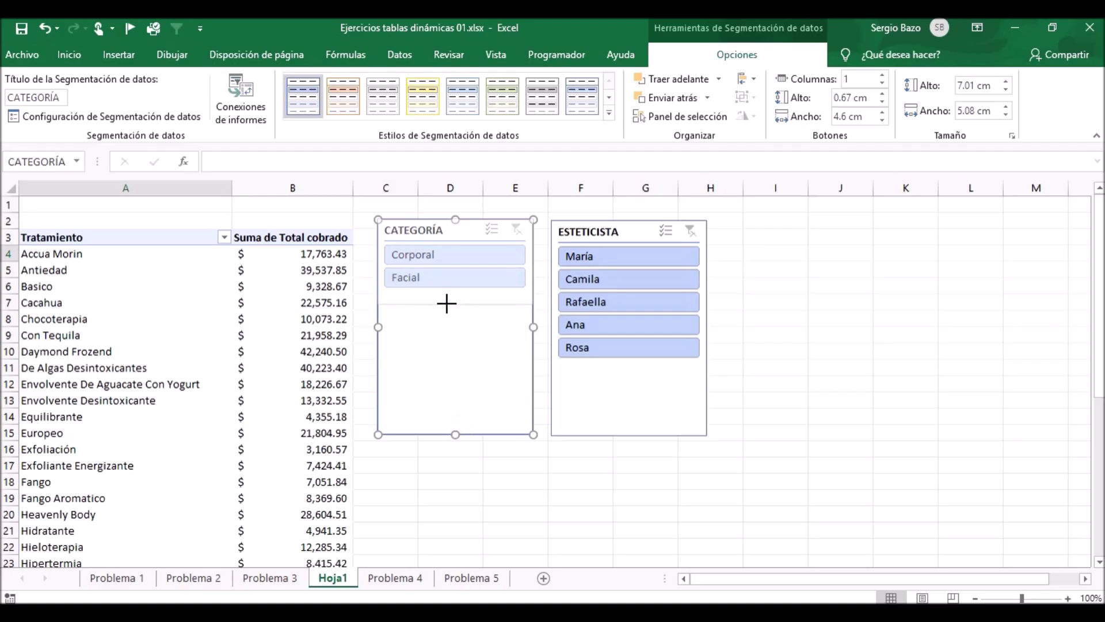
{"action": "left_click", "coordinate": [612, 406]}
{"action": "left_click_drag", "start_coordinate": [630, 436], "coordinate": [630, 373]}
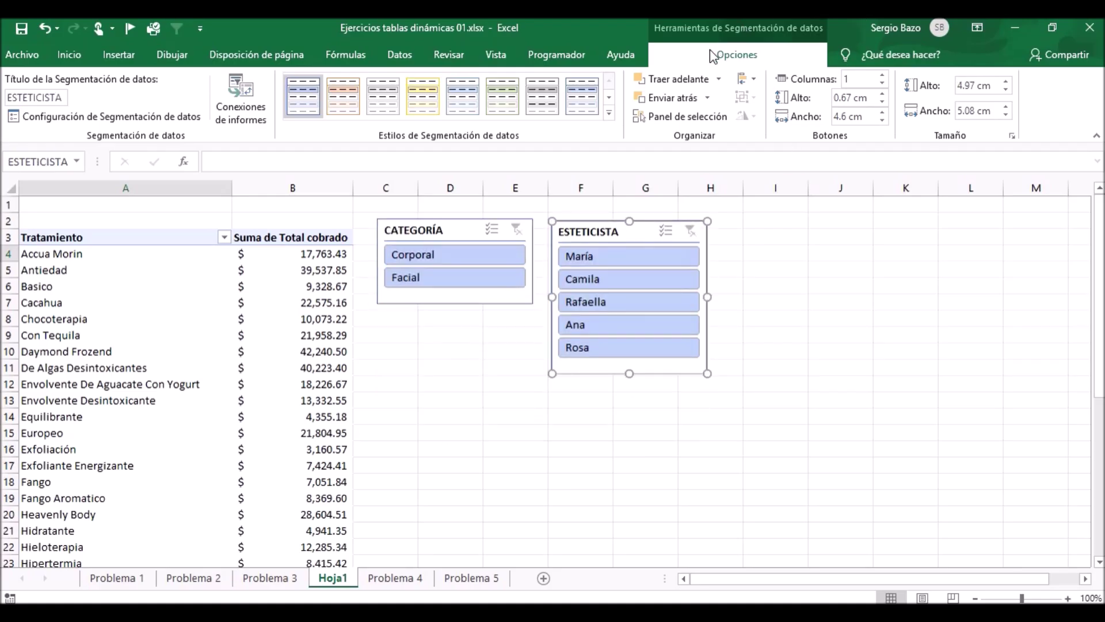
Style the ESTETICISTA slicer yellow and the CATEGORÍA slicer orange
{"action": "left_click", "coordinate": [419, 113]}
{"action": "left_click", "coordinate": [452, 229]}
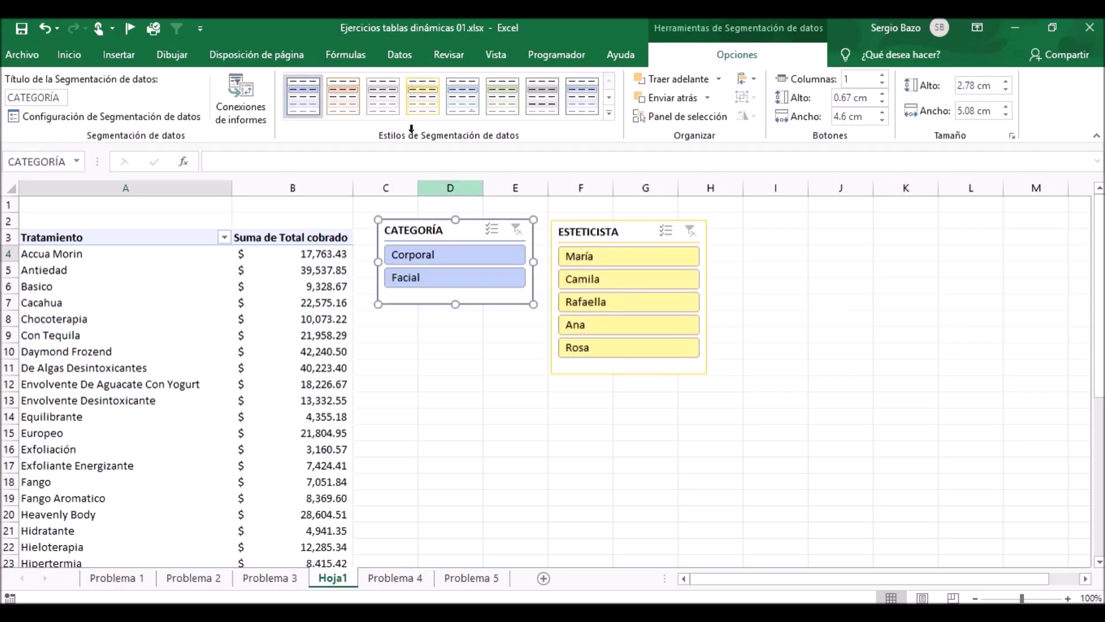
{"action": "left_click", "coordinate": [344, 99]}
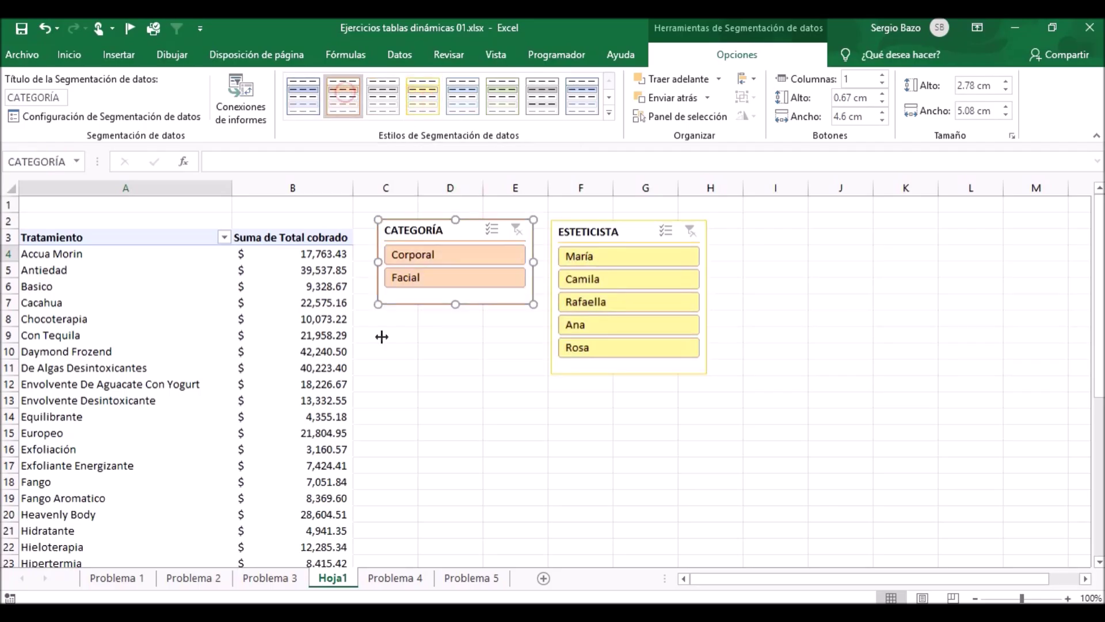
{"action": "left_click", "coordinate": [141, 270]}
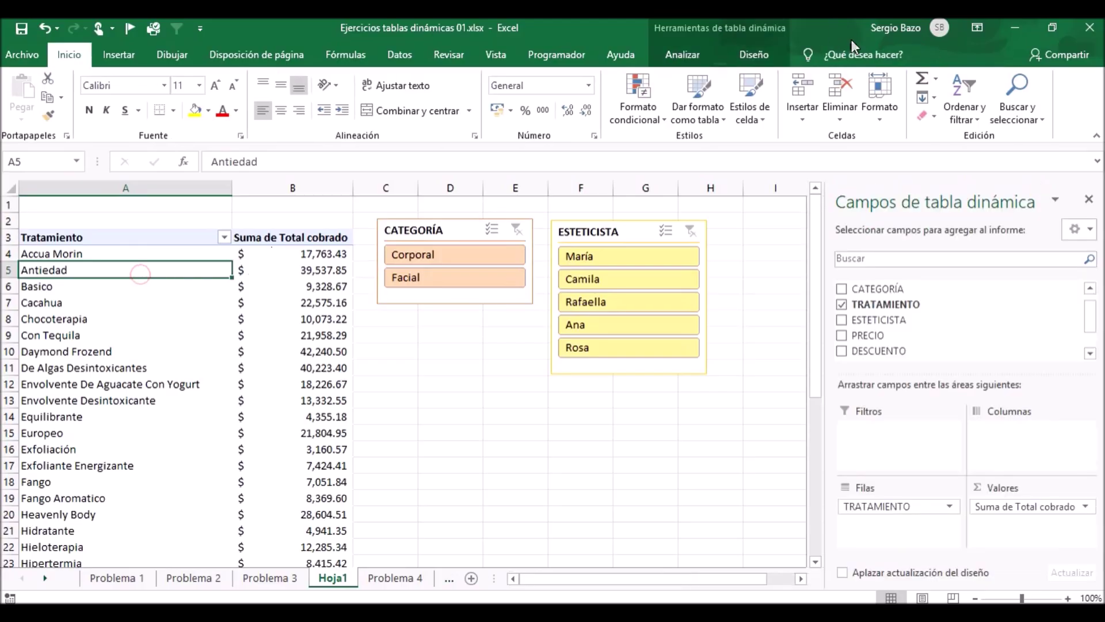
Apply a blue medium PivotTable style with a blue header row to the treatment pivot
{"action": "left_click", "coordinate": [751, 62]}
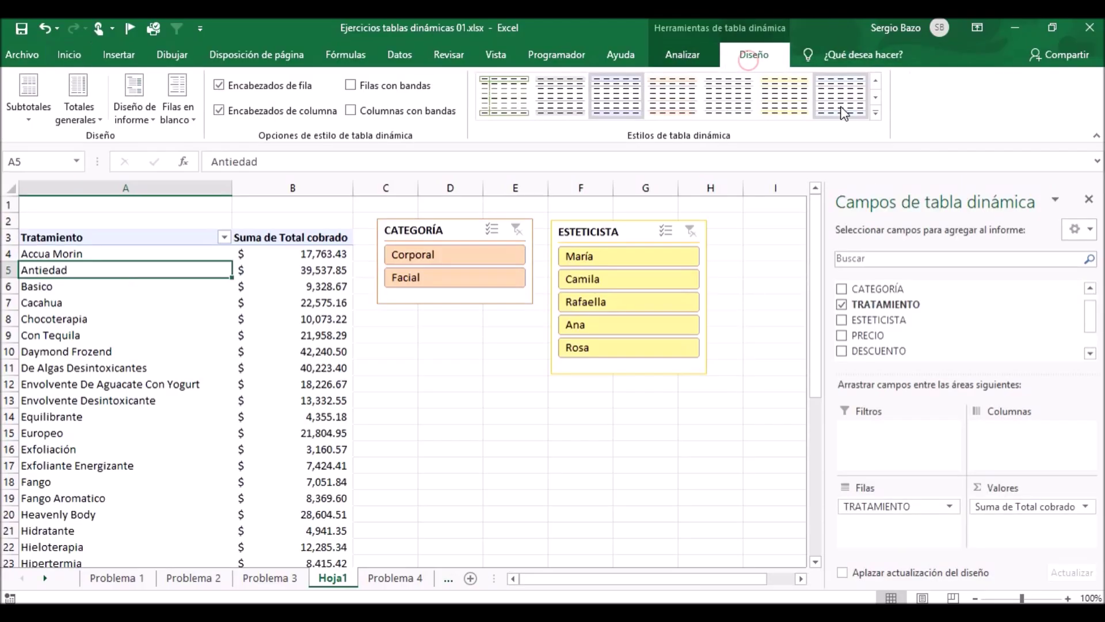
{"action": "left_click", "coordinate": [876, 117]}
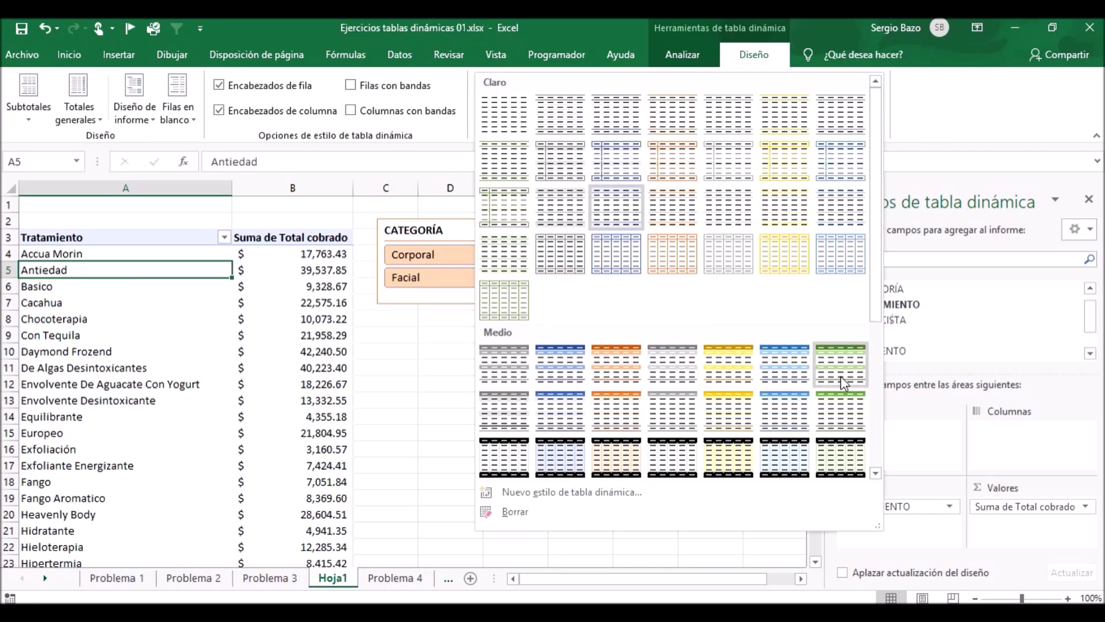
{"action": "left_click", "coordinate": [786, 374]}
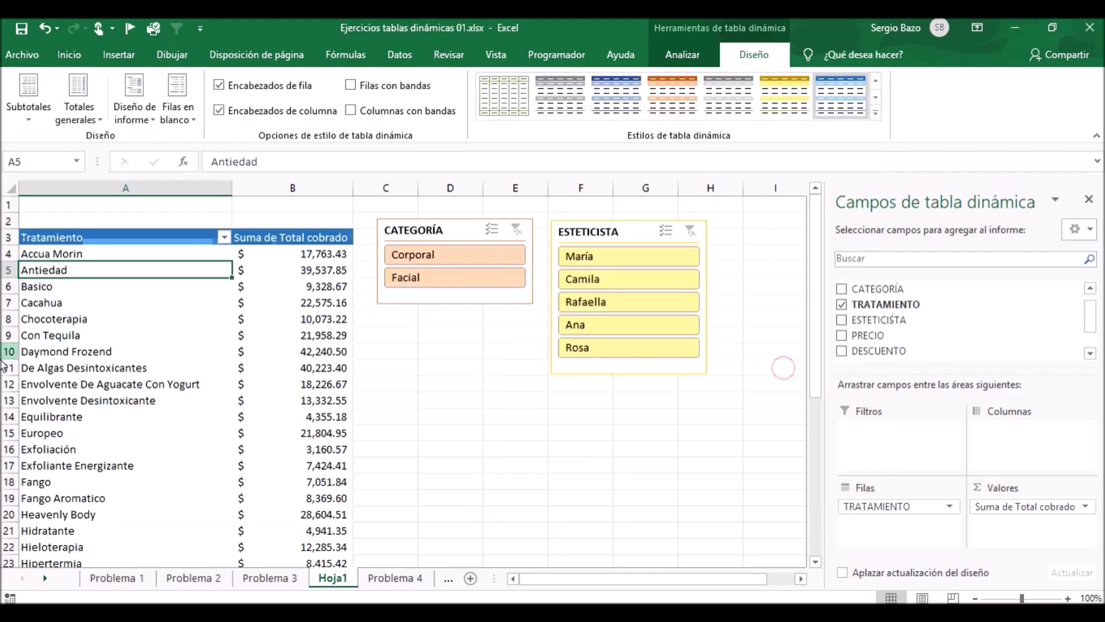
{"action": "left_click", "coordinate": [118, 337]}
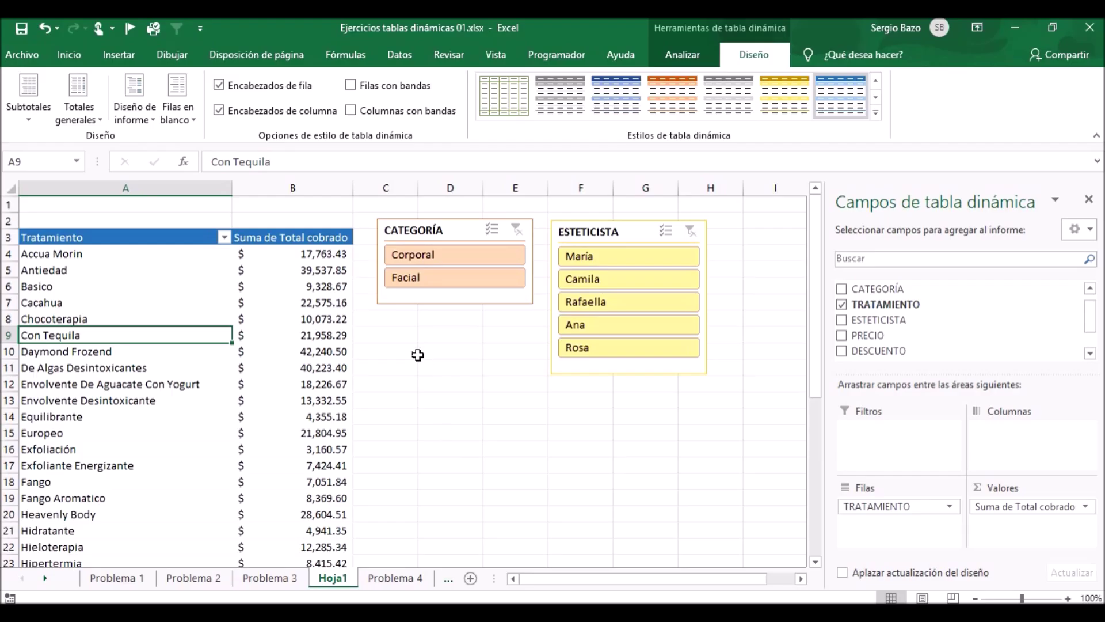
Filter to Corporal with estheticians Camila, Rafaella and Rosa via multi-select, then go to Problema 5
{"action": "left_click", "coordinate": [454, 258]}
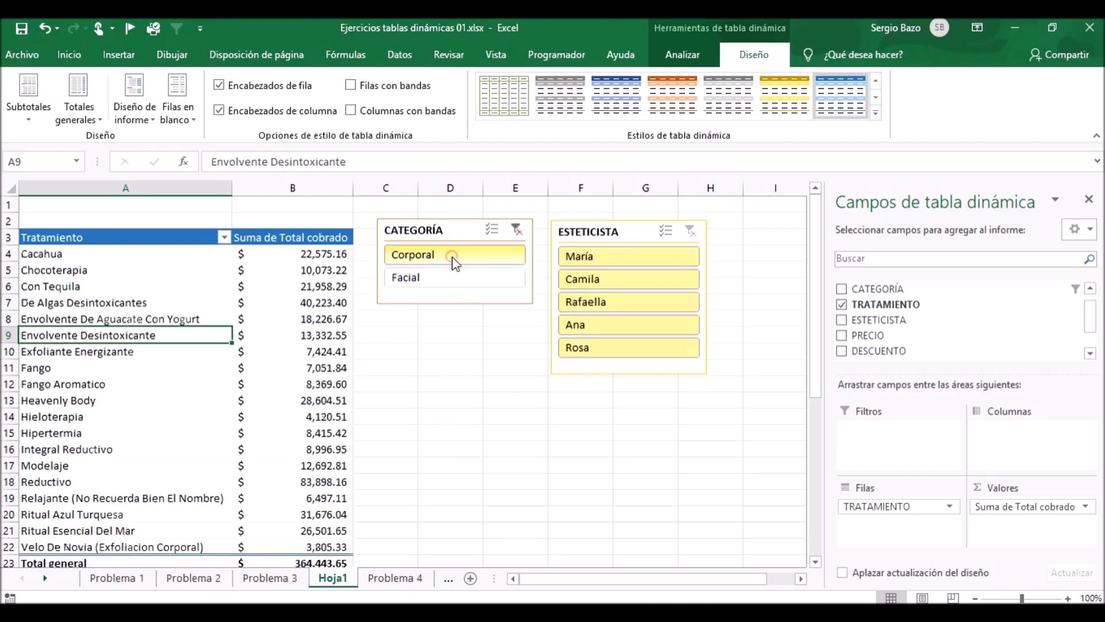
{"action": "left_click", "coordinate": [582, 281]}
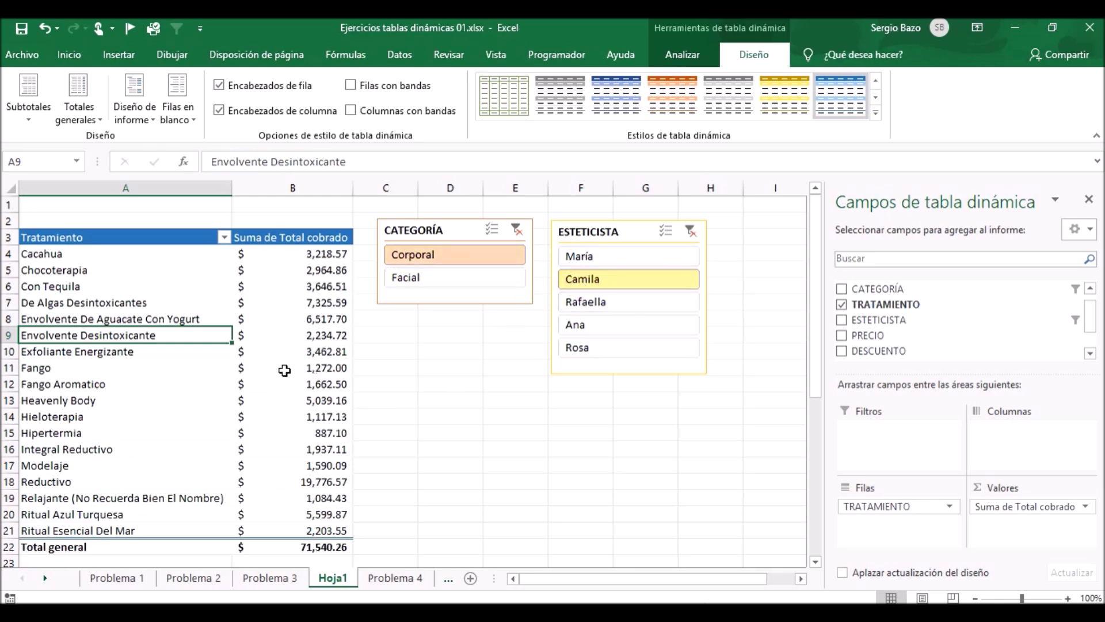
{"action": "left_click", "coordinate": [420, 278]}
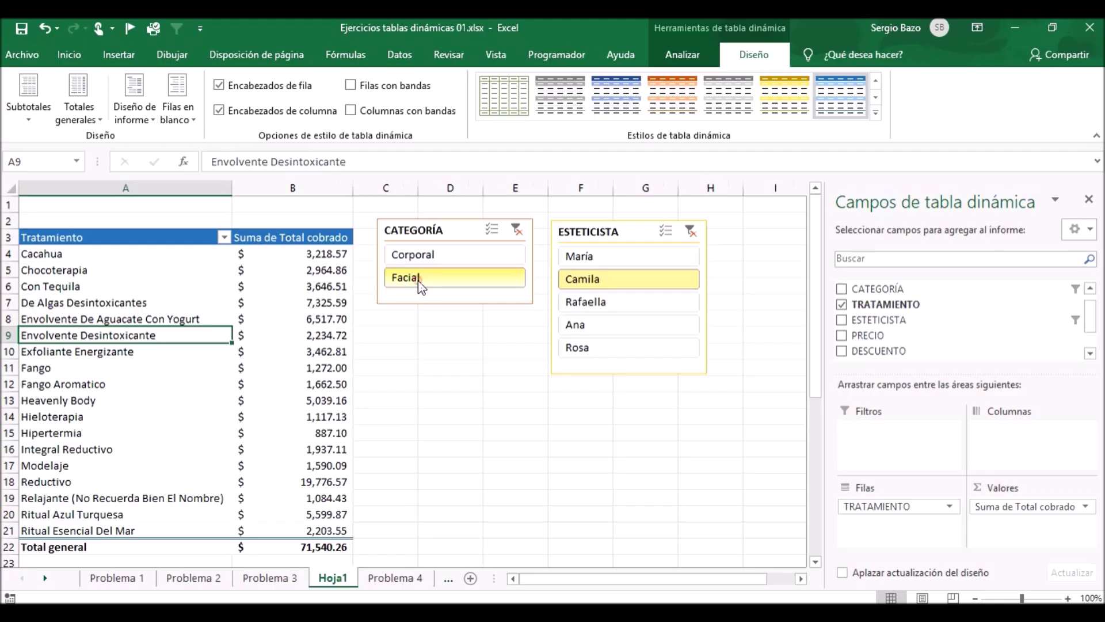
{"action": "left_click", "coordinate": [502, 350], "text": "ctrl"}
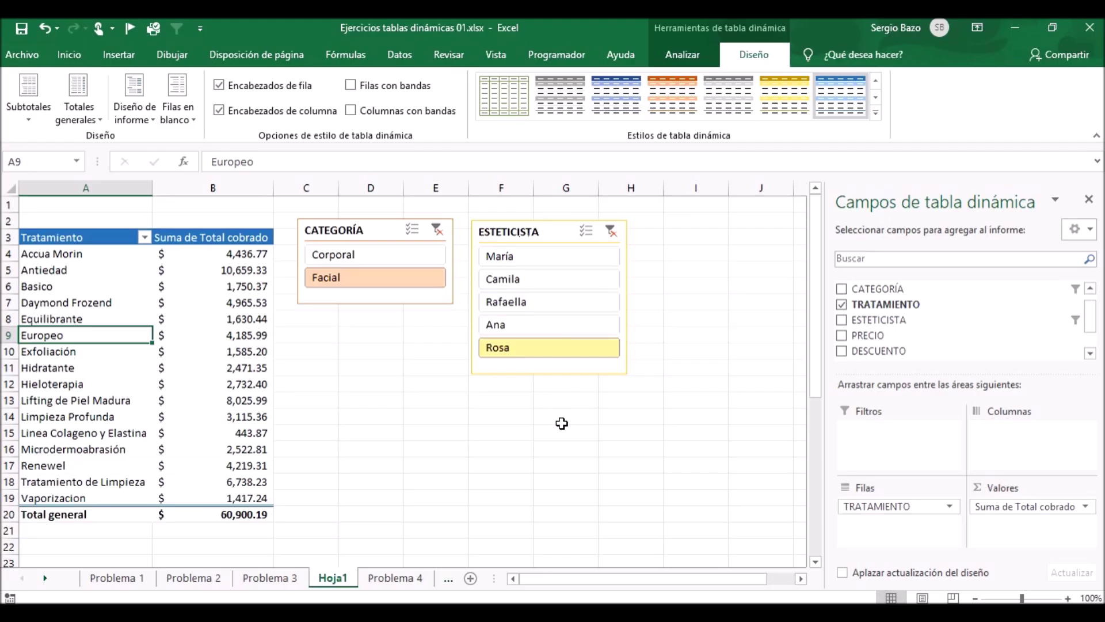
{"action": "left_click", "coordinate": [586, 231]}
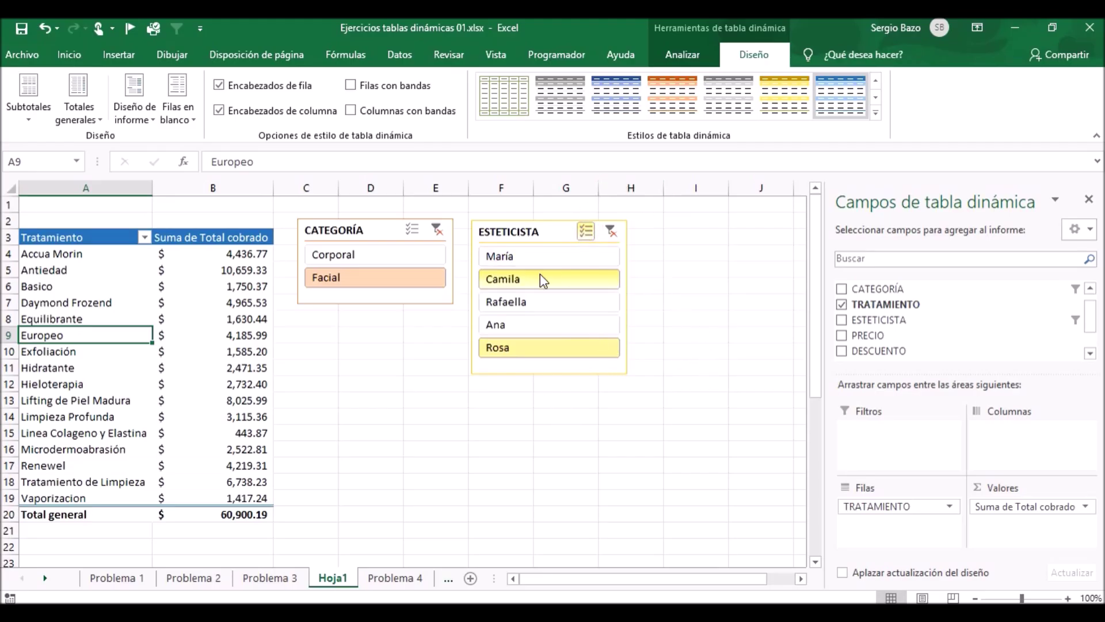
{"action": "left_click", "coordinate": [528, 304]}
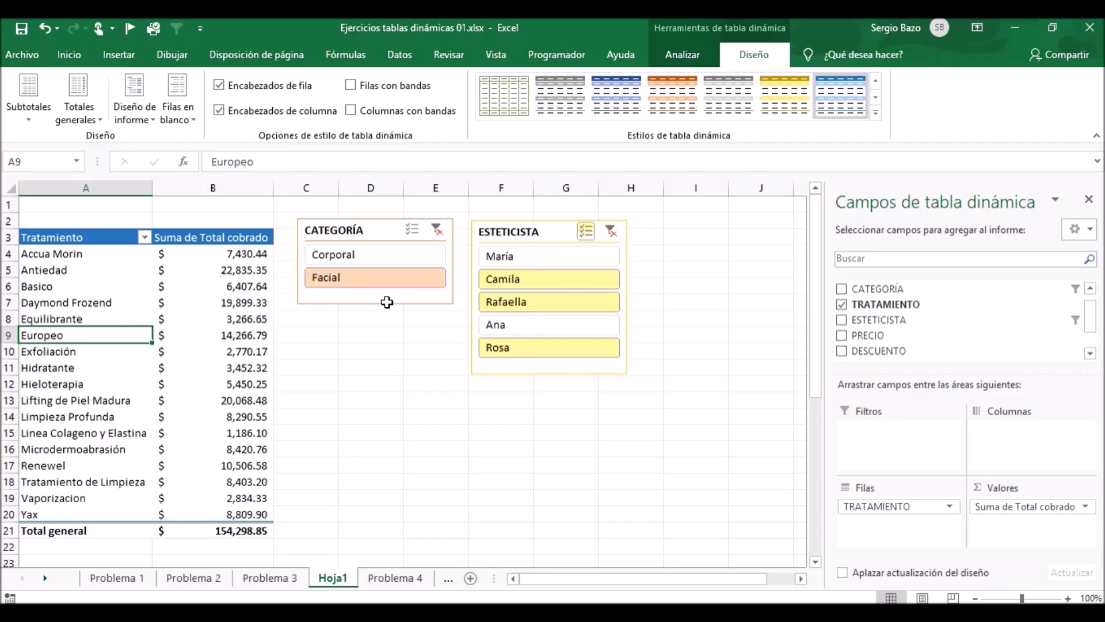
{"action": "left_click", "coordinate": [365, 256]}
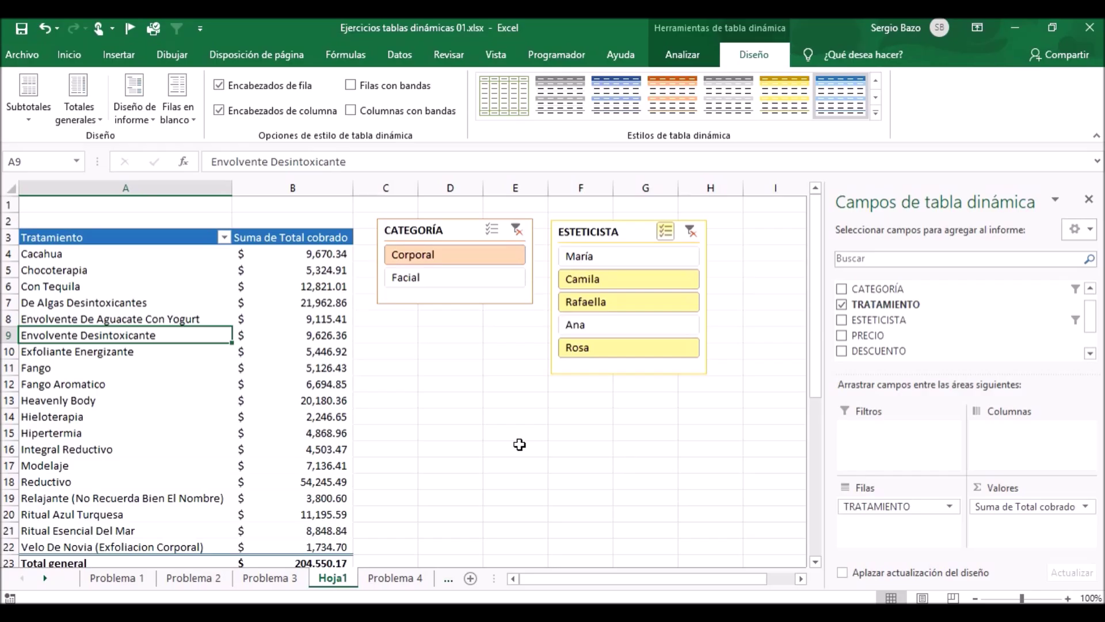
{"action": "left_click", "coordinate": [499, 414]}
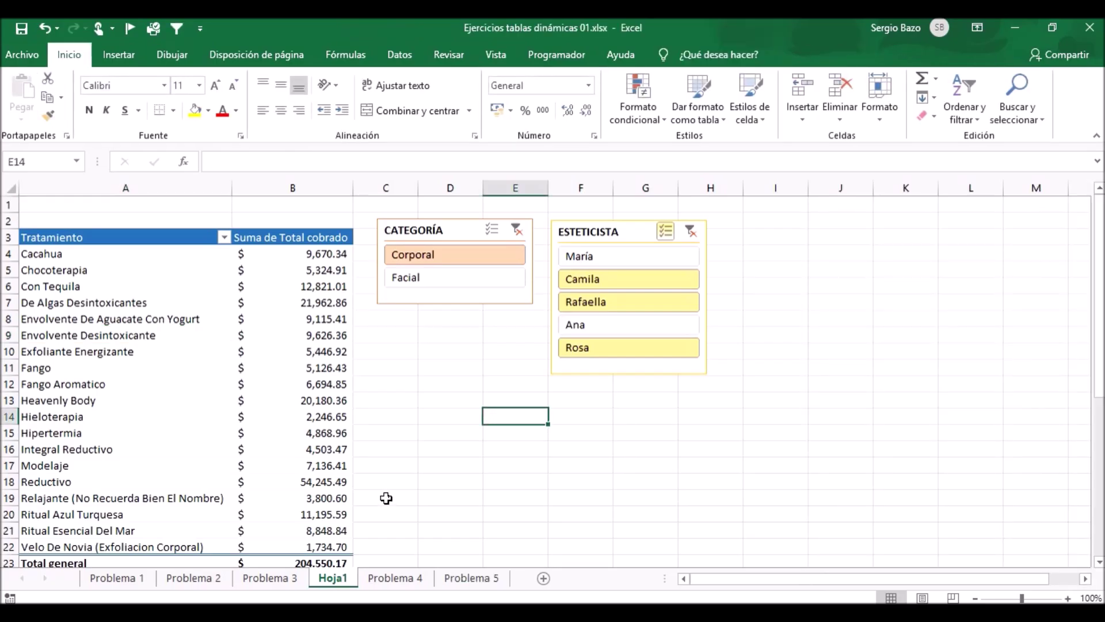
{"action": "left_click", "coordinate": [477, 577]}
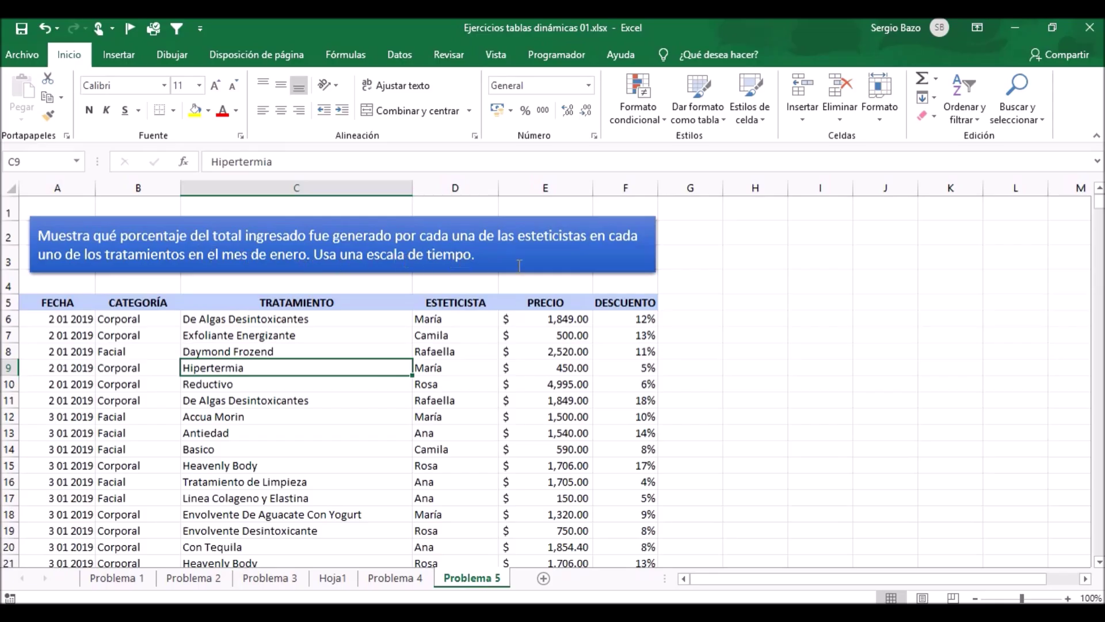
Insert a pivot table from the $A$5:$F$542 data at cell H11 on the existing sheet
{"action": "left_click", "coordinate": [119, 55]}
{"action": "left_click", "coordinate": [24, 91]}
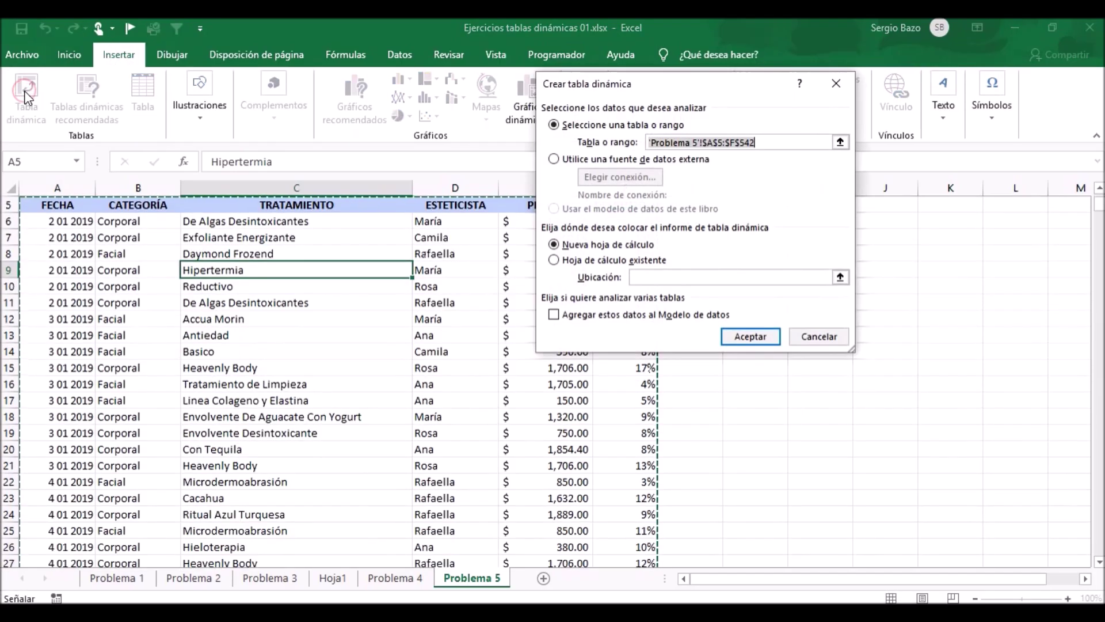
{"action": "left_click", "coordinate": [571, 260]}
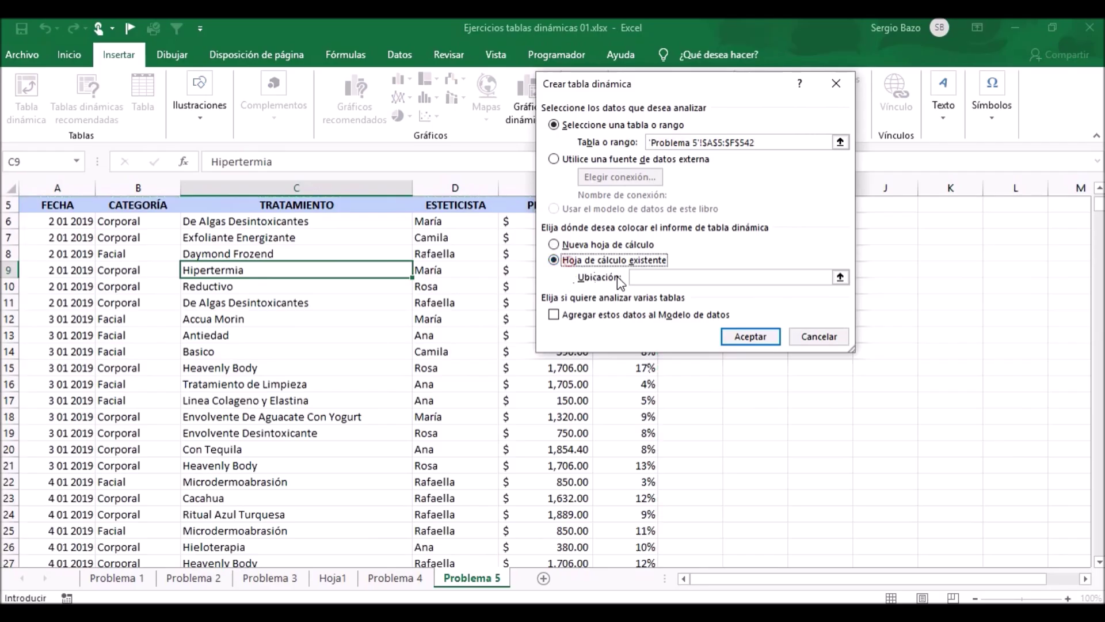
{"action": "left_click", "coordinate": [639, 277]}
{"action": "left_click_drag", "start_coordinate": [675, 94], "coordinate": [407, 107]}
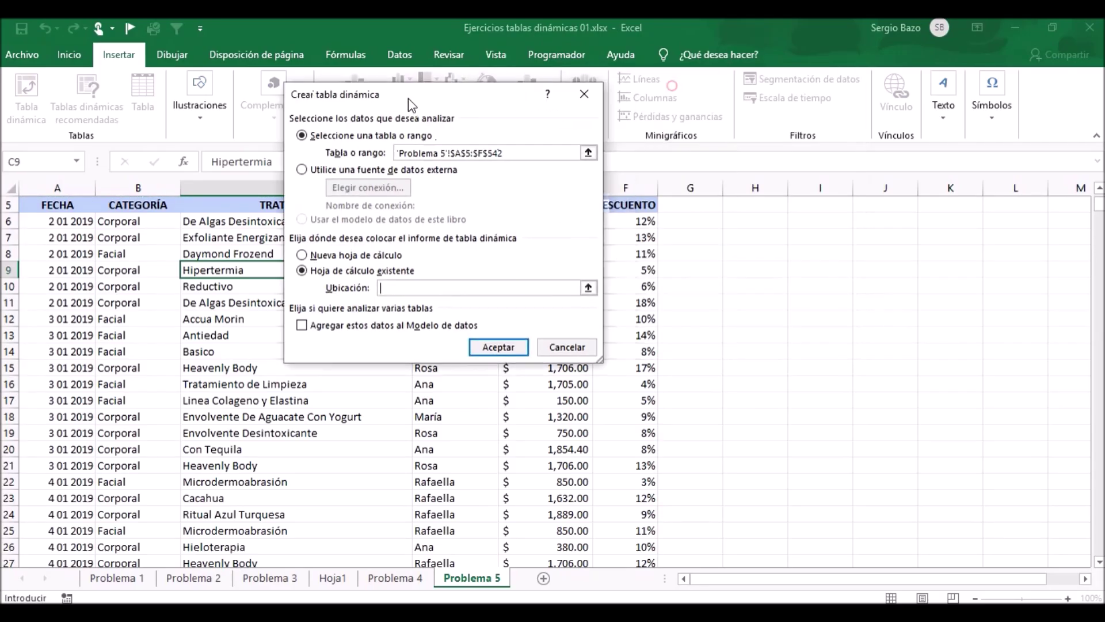
{"action": "left_click", "coordinate": [754, 302]}
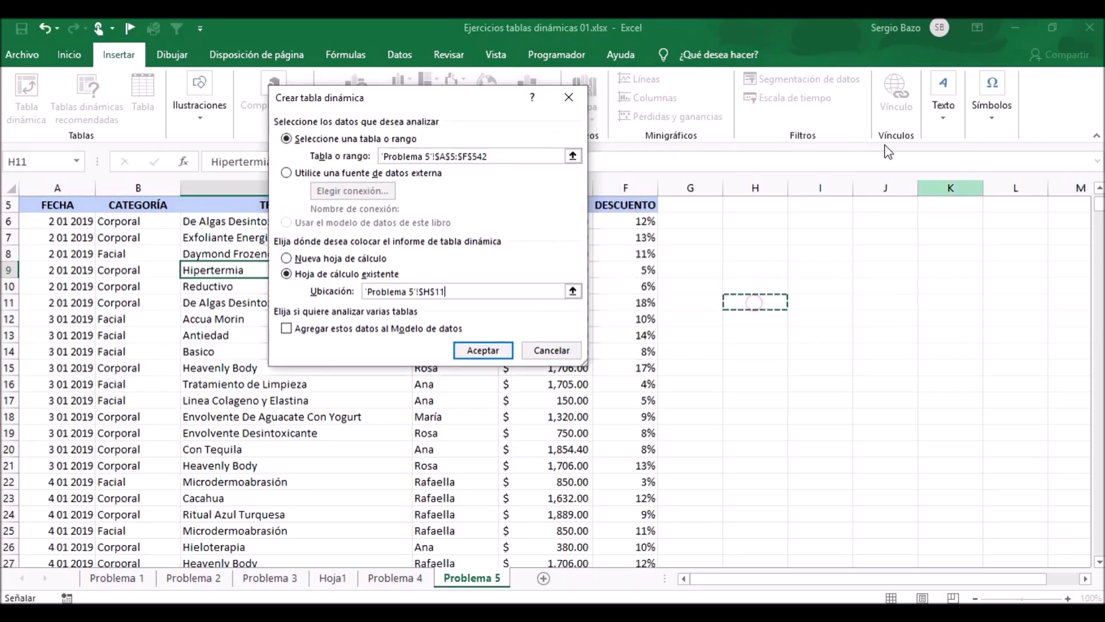
{"action": "left_click", "coordinate": [482, 351]}
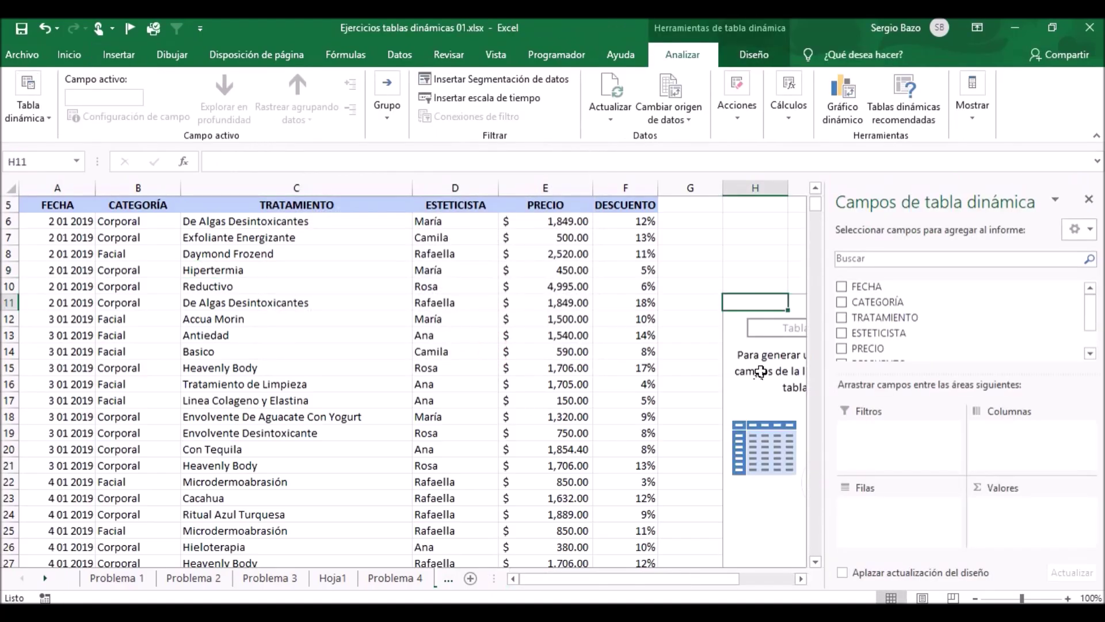
Define a calculated field named Total cobrado so the pivot shows Suma de Total cobrado
{"action": "scroll", "coordinate": [576, 325], "scroll_direction": "up", "scroll_amount": 1}
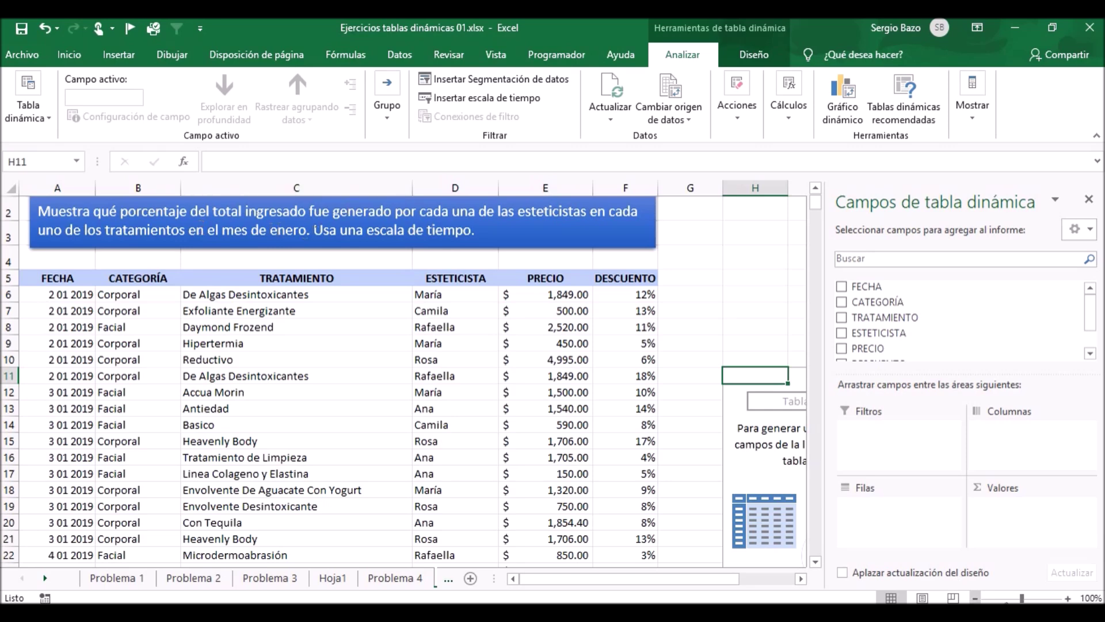
{"action": "scroll", "coordinate": [955, 322], "scroll_direction": "down", "scroll_amount": 1}
{"action": "left_click", "coordinate": [787, 112]}
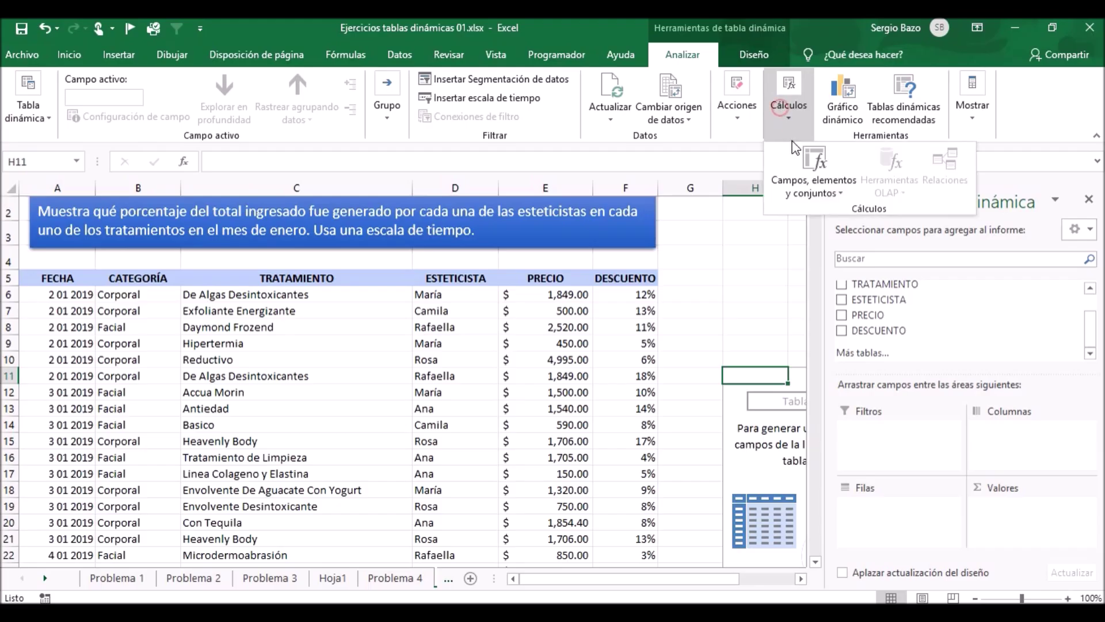
{"action": "left_click", "coordinate": [809, 170]}
{"action": "left_click", "coordinate": [817, 210]}
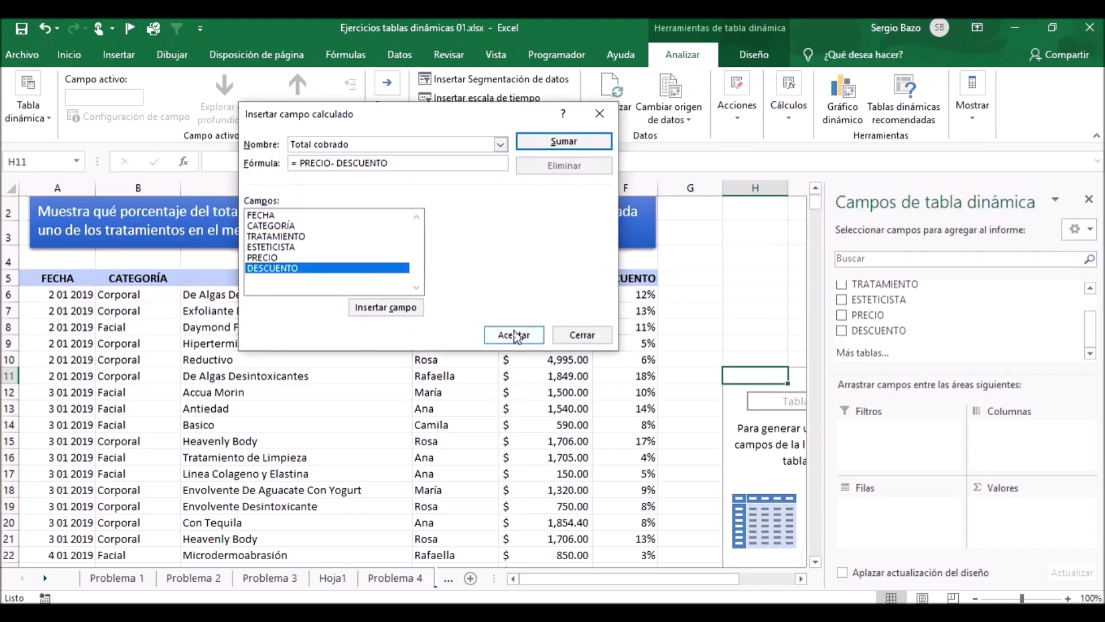
{"action": "left_click", "coordinate": [514, 335]}
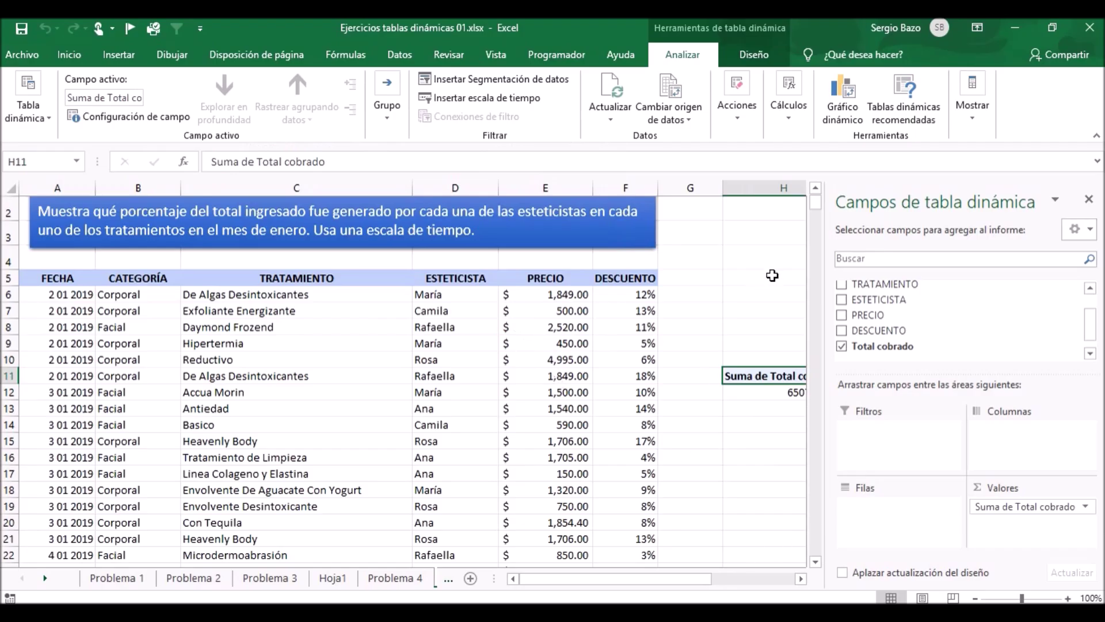
Place ESTETICISTA and then TRATAMIENTO in Filas, nesting treatments under each esthetician
{"action": "left_click_drag", "start_coordinate": [1094, 329], "coordinate": [1094, 305]}
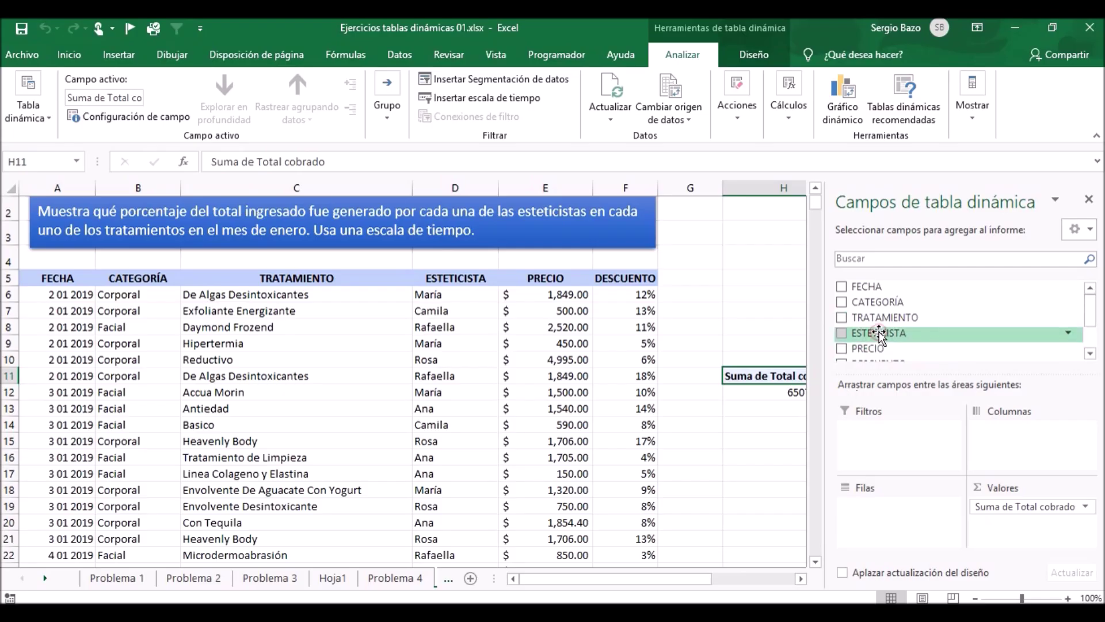
{"action": "left_click_drag", "start_coordinate": [879, 334], "coordinate": [880, 521]}
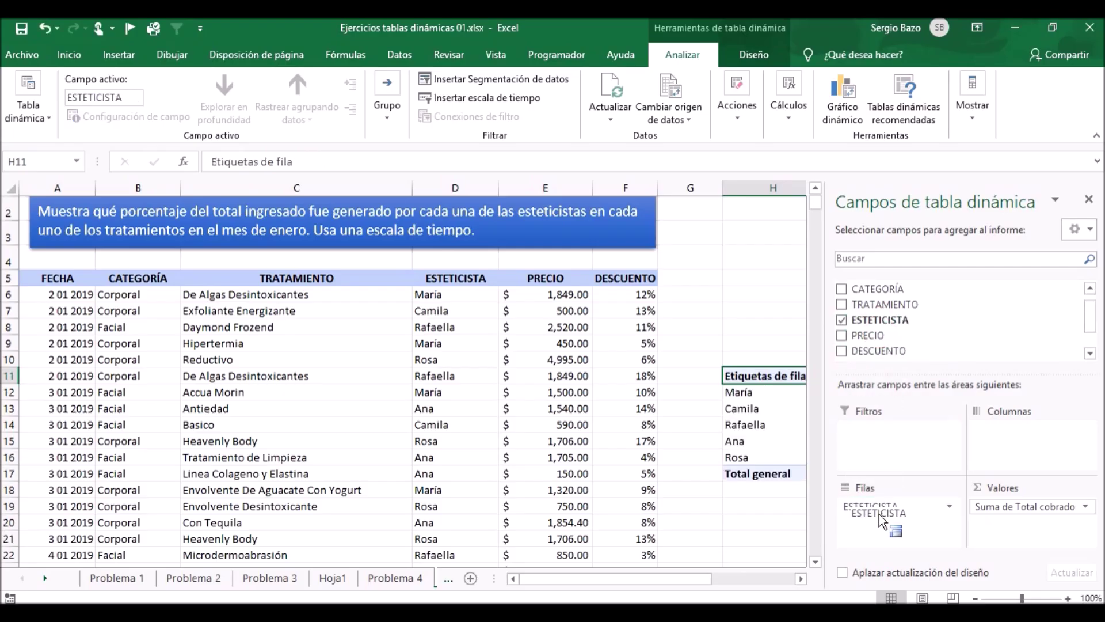
{"action": "left_click", "coordinate": [801, 578]}
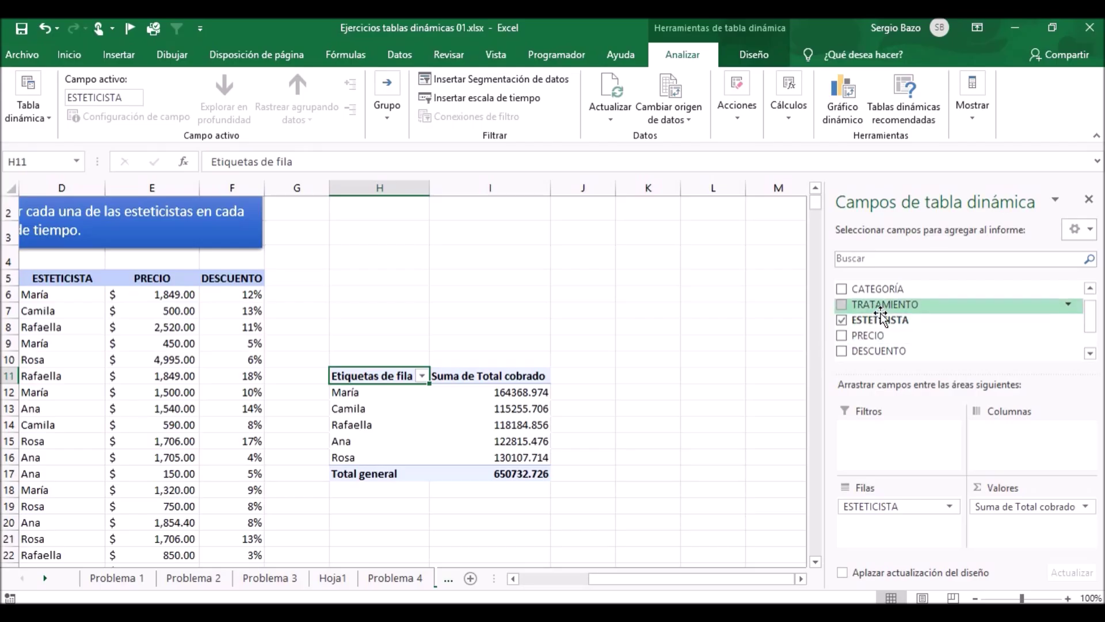
{"action": "left_click_drag", "start_coordinate": [880, 303], "coordinate": [879, 527]}
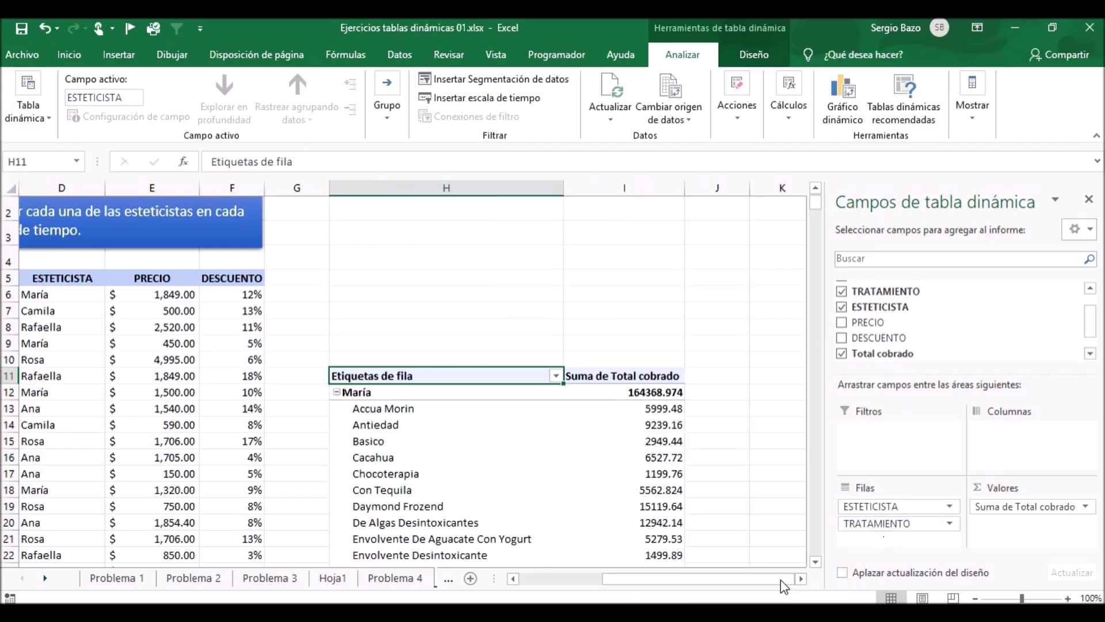
{"action": "left_click", "coordinate": [513, 578]}
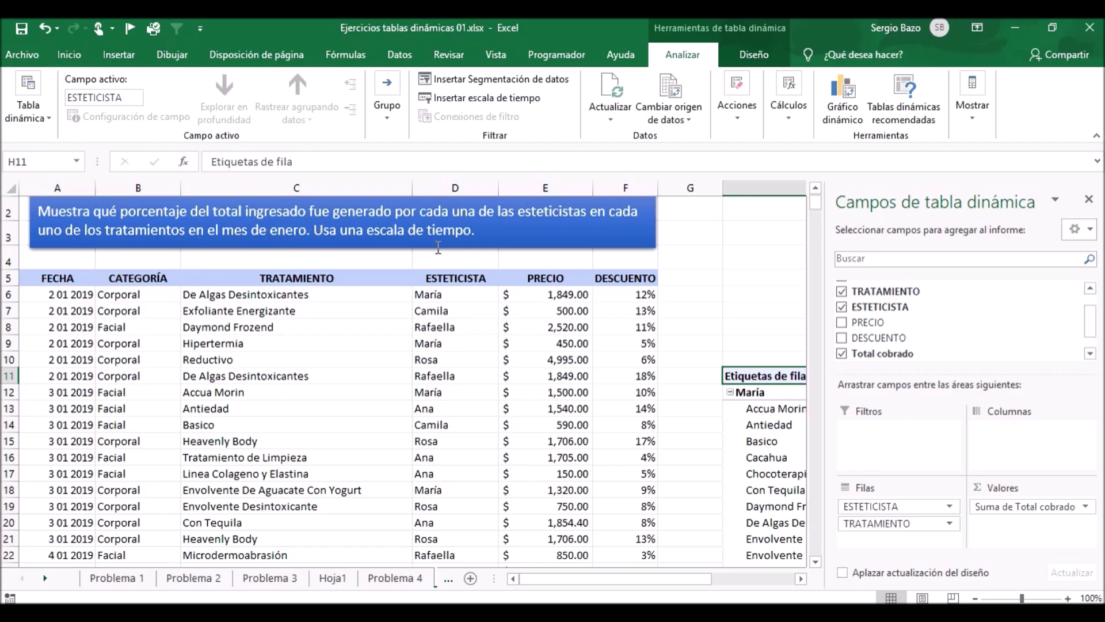
{"action": "left_click", "coordinate": [801, 578]}
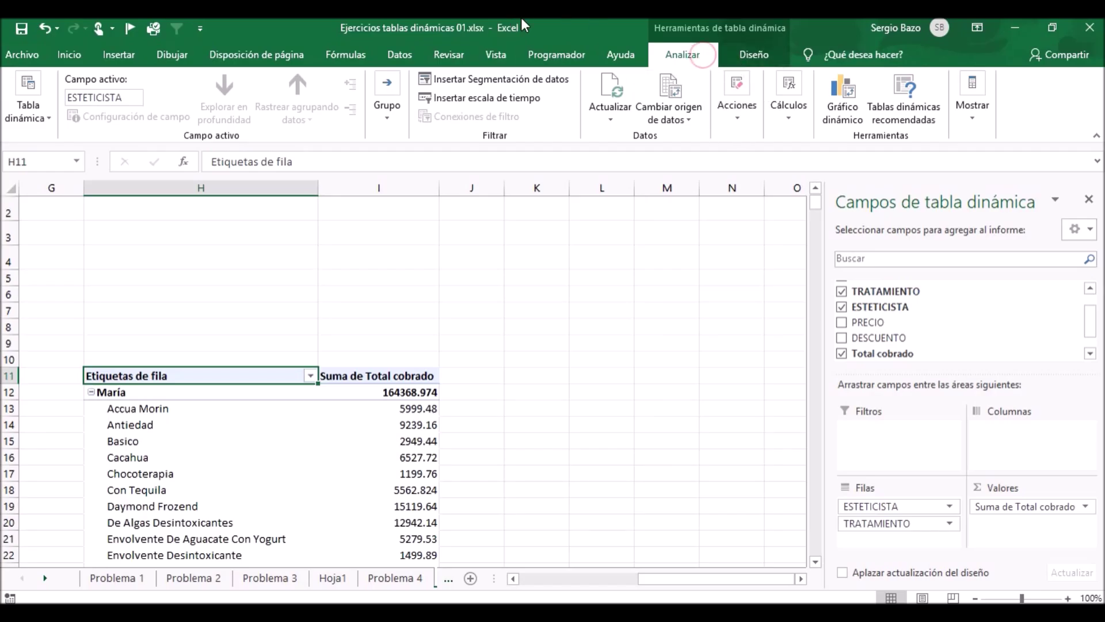
{"action": "left_click", "coordinate": [503, 102]}
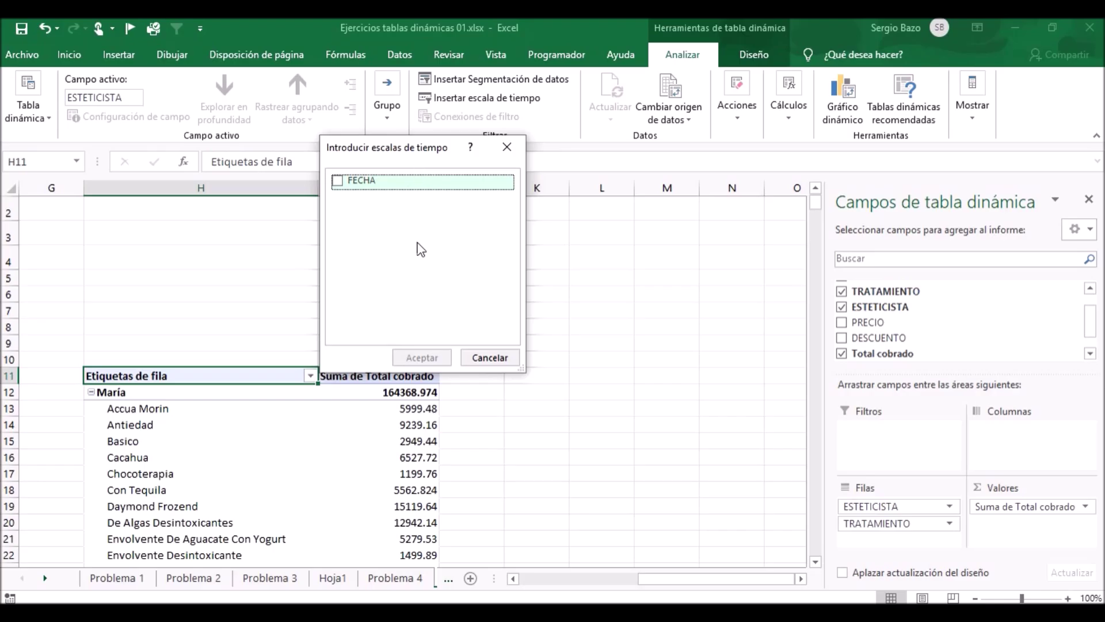
Insert a FECHA timeline for the pivot and move it beside the table
{"action": "left_click", "coordinate": [339, 181]}
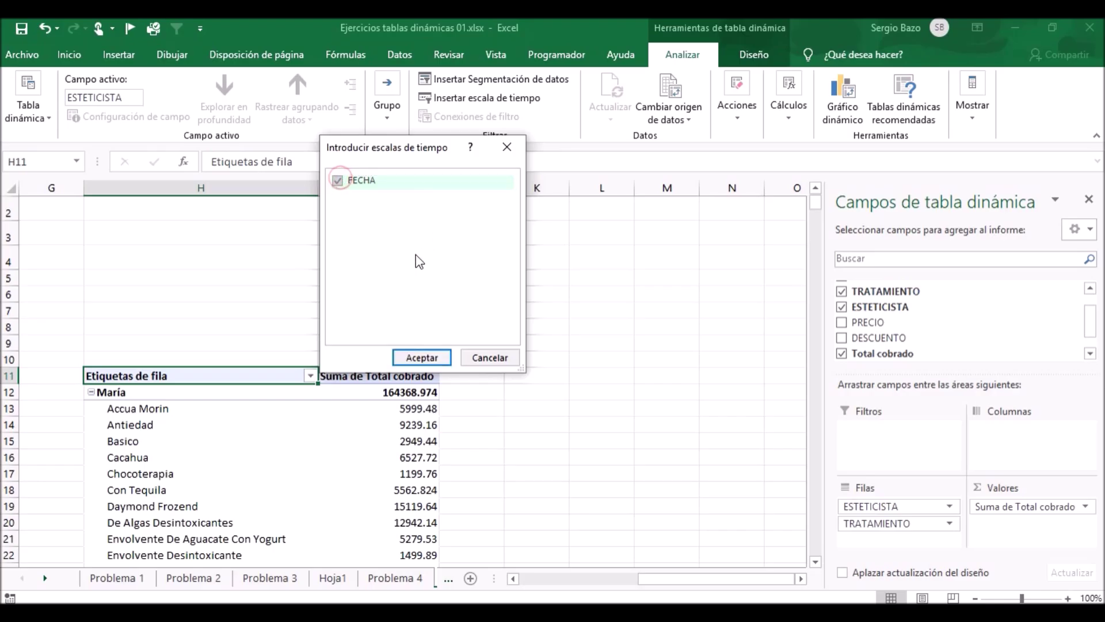
{"action": "left_click", "coordinate": [419, 359]}
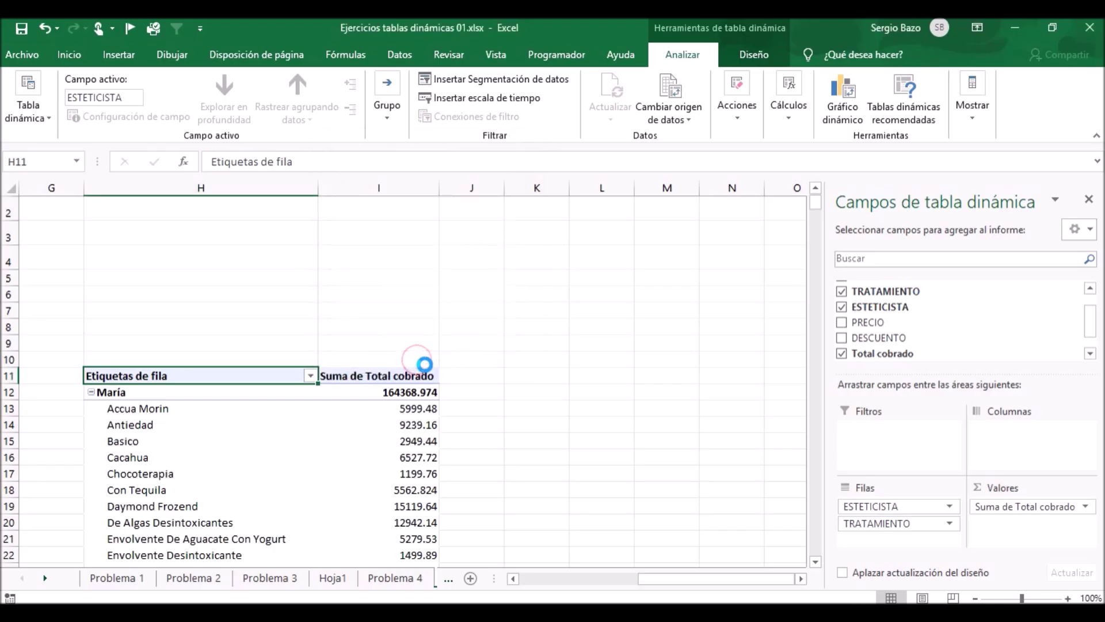
{"action": "left_click_drag", "start_coordinate": [404, 334], "coordinate": [650, 332]}
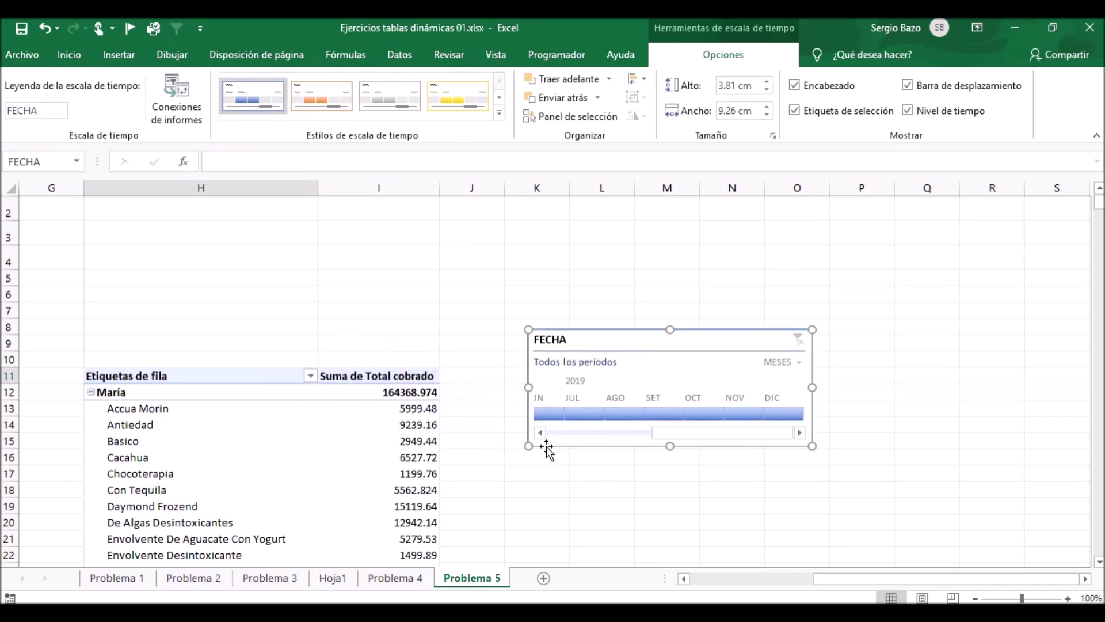
Use the timeline to filter the pivot to January 2019 (ENE), then review the results
{"action": "left_click", "coordinate": [539, 432]}
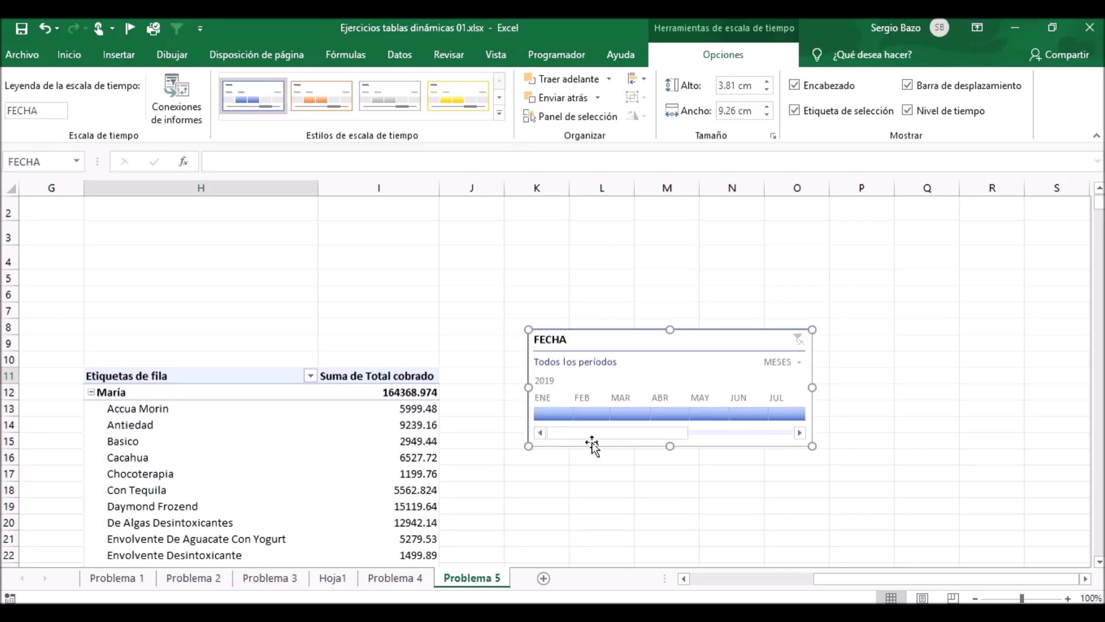
{"action": "left_click", "coordinate": [551, 414]}
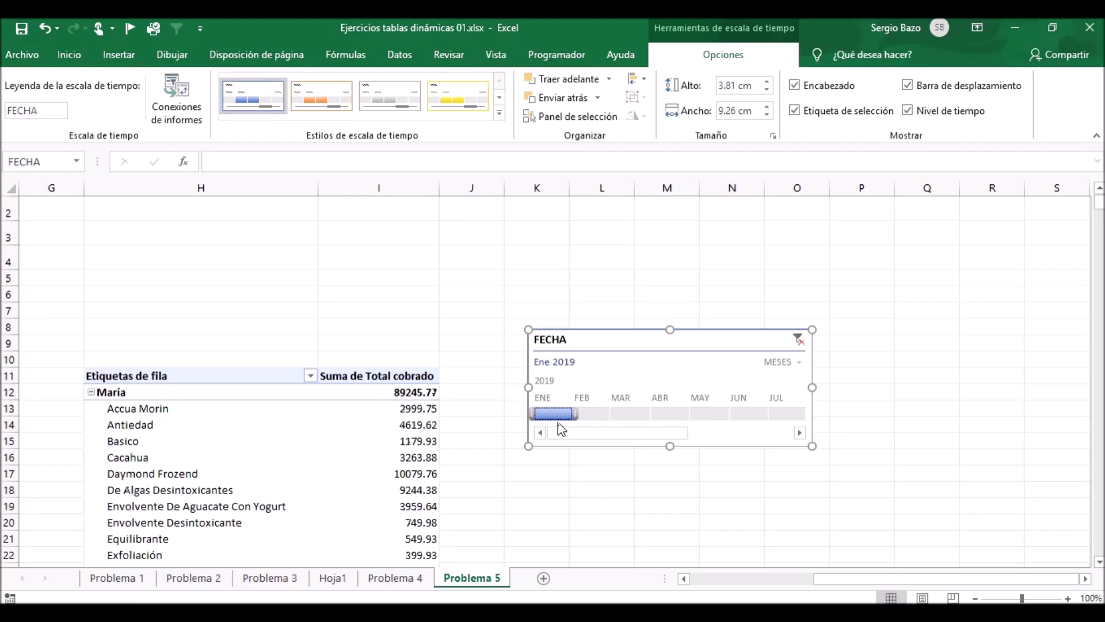
{"action": "left_click_drag", "start_coordinate": [557, 423], "coordinate": [627, 413]}
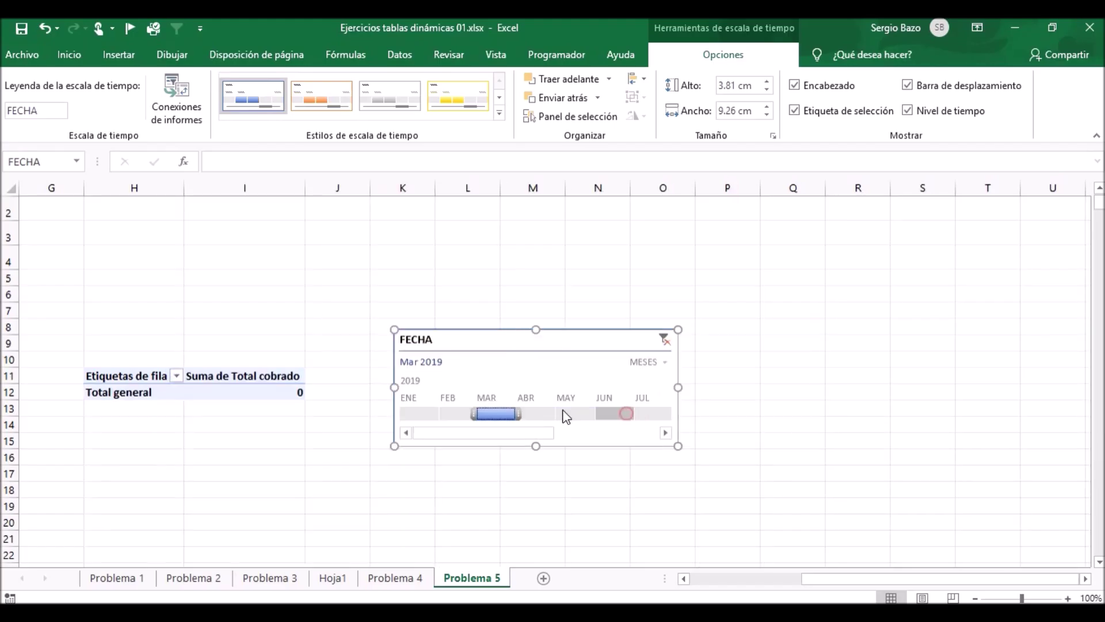
{"action": "left_click", "coordinate": [418, 414]}
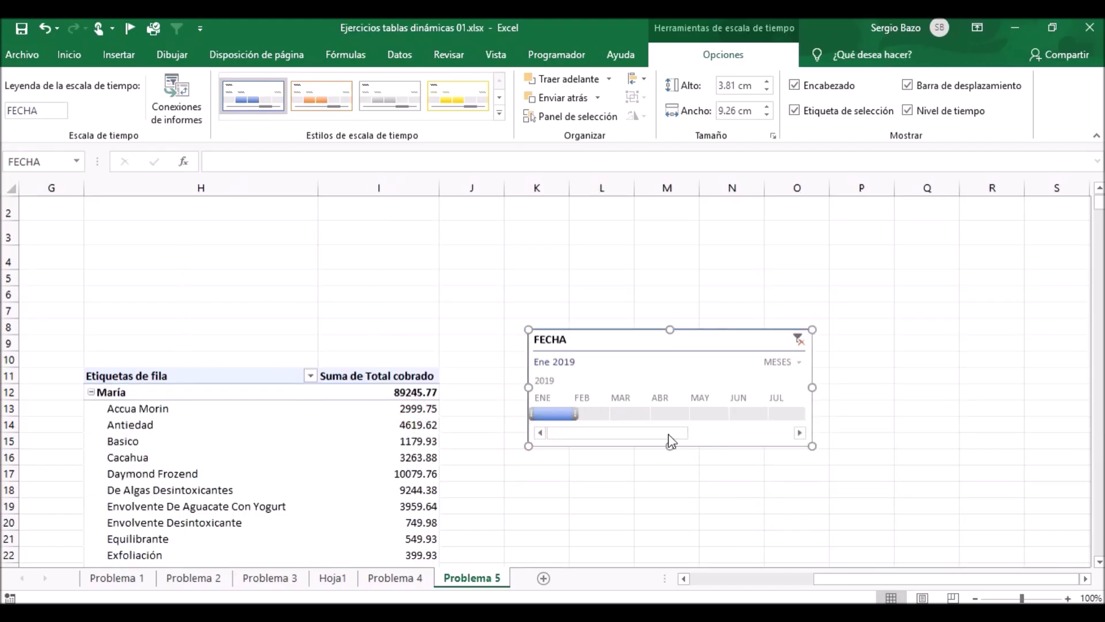
{"action": "left_click", "coordinate": [556, 413]}
{"action": "scroll", "coordinate": [424, 474], "scroll_direction": "down", "scroll_amount": 1}
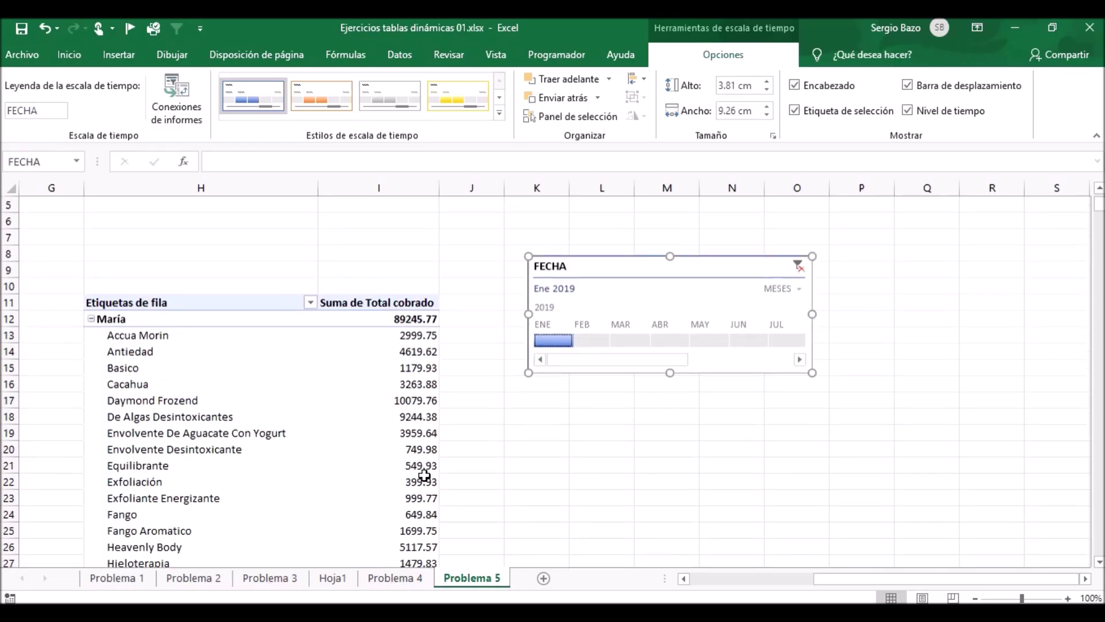
{"action": "scroll", "coordinate": [424, 475], "scroll_direction": "down", "scroll_amount": 3}
{"action": "scroll", "coordinate": [424, 475], "scroll_direction": "down", "scroll_amount": 1}
{"action": "scroll", "coordinate": [424, 475], "scroll_direction": "down", "scroll_amount": 3}
{"action": "scroll", "coordinate": [424, 472], "scroll_direction": "down", "scroll_amount": 1}
{"action": "scroll", "coordinate": [425, 467], "scroll_direction": "down", "scroll_amount": 2}
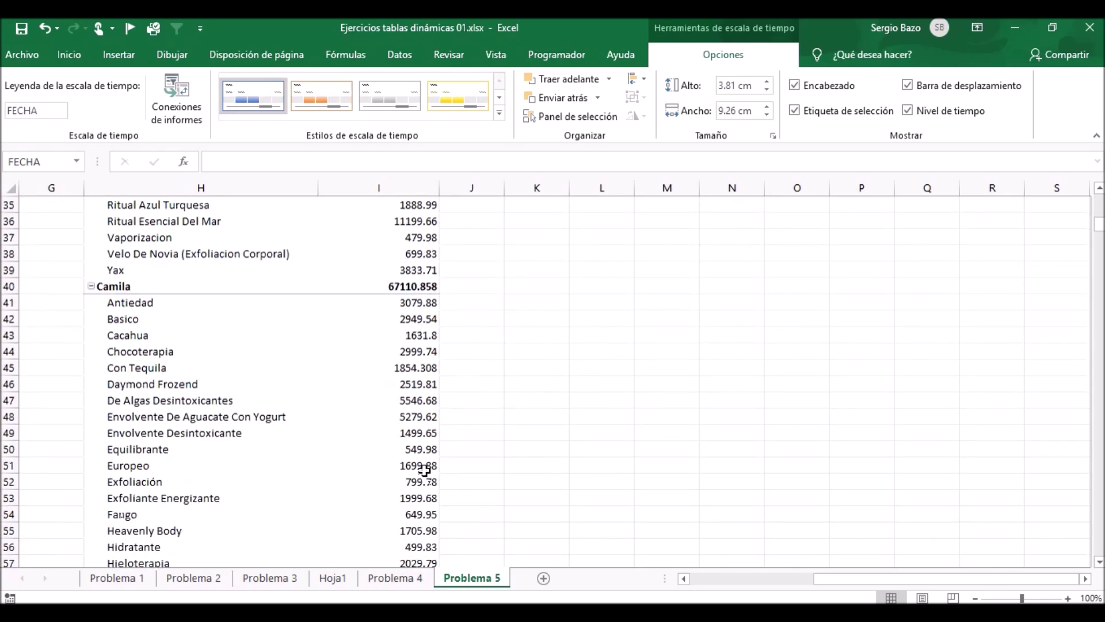
{"action": "scroll", "coordinate": [424, 467], "scroll_direction": "up", "scroll_amount": 1}
{"action": "scroll", "coordinate": [424, 469], "scroll_direction": "up", "scroll_amount": 1}
{"action": "scroll", "coordinate": [424, 469], "scroll_direction": "up", "scroll_amount": 3}
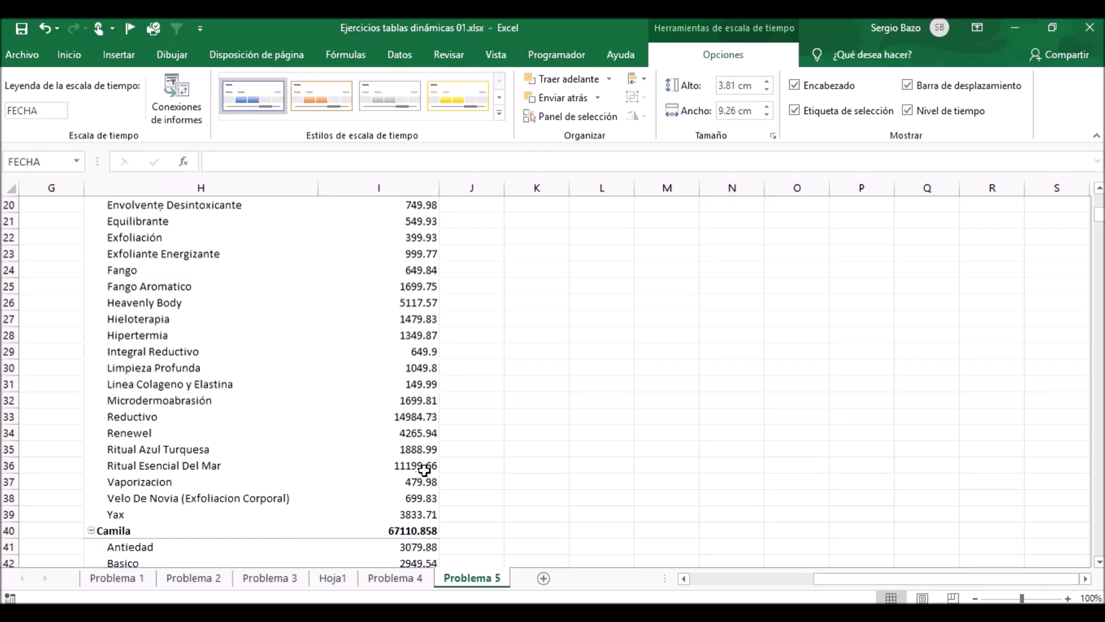
{"action": "scroll", "coordinate": [424, 469], "scroll_direction": "up", "scroll_amount": 4}
{"action": "scroll", "coordinate": [424, 469], "scroll_direction": "up", "scroll_amount": 1}
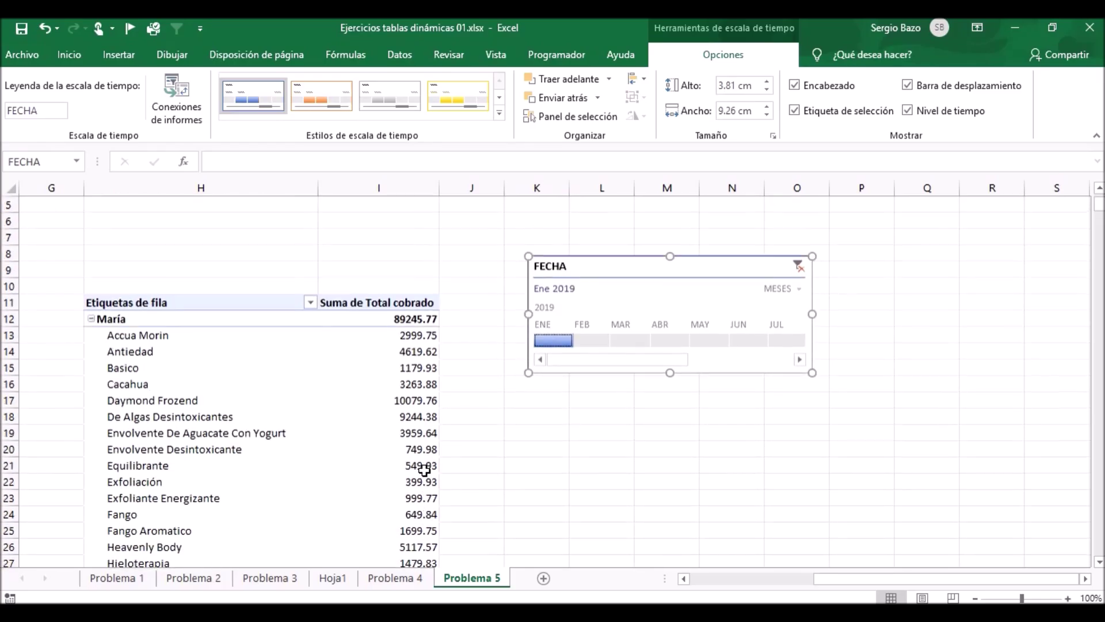
{"action": "left_click", "coordinate": [404, 397]}
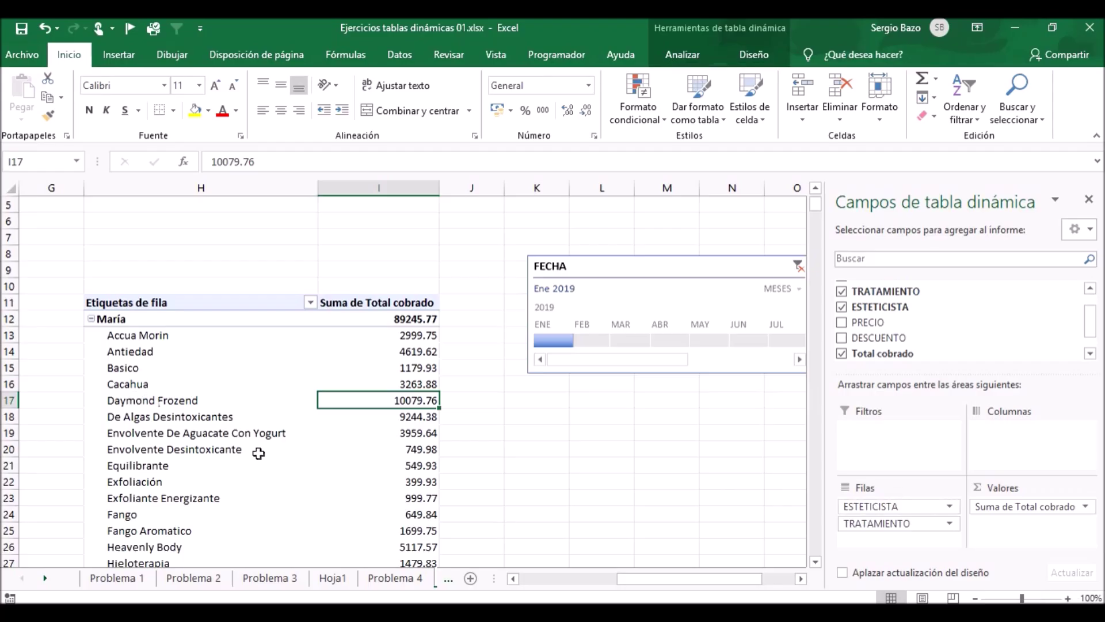
Show Suma de Total cobrado values as % del total general
{"action": "left_click", "coordinate": [1011, 506]}
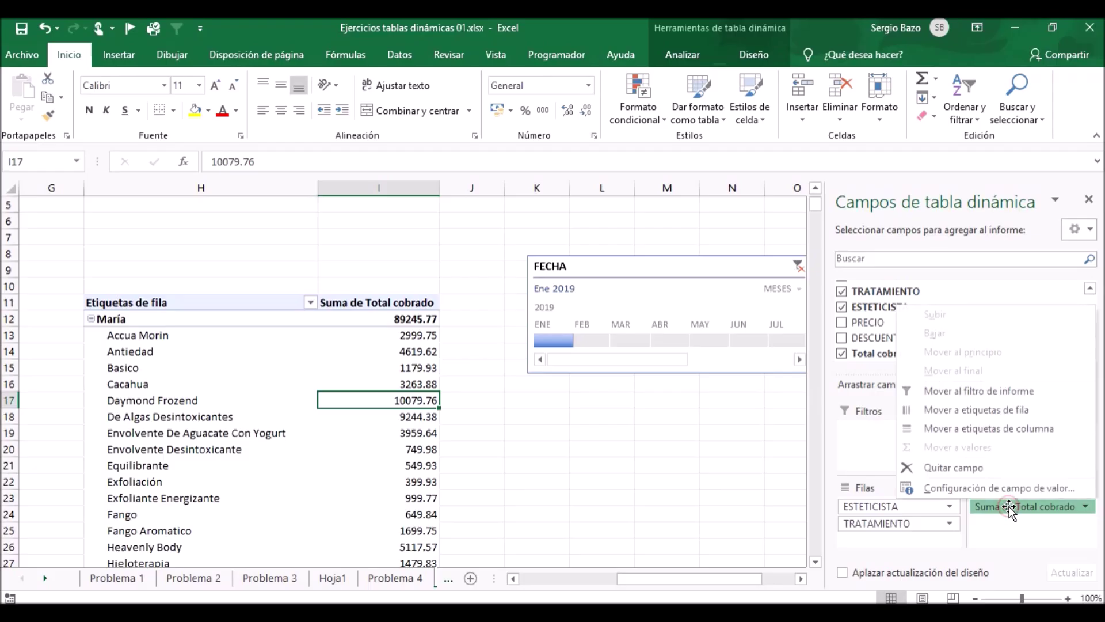
{"action": "left_click", "coordinate": [1012, 490]}
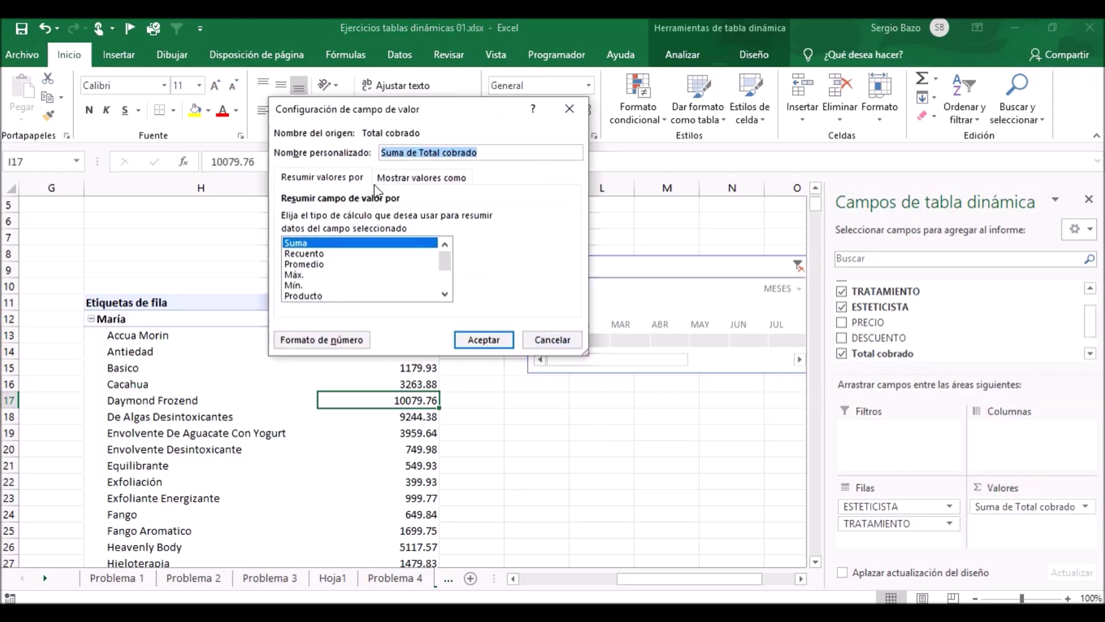
{"action": "left_click", "coordinate": [413, 179]}
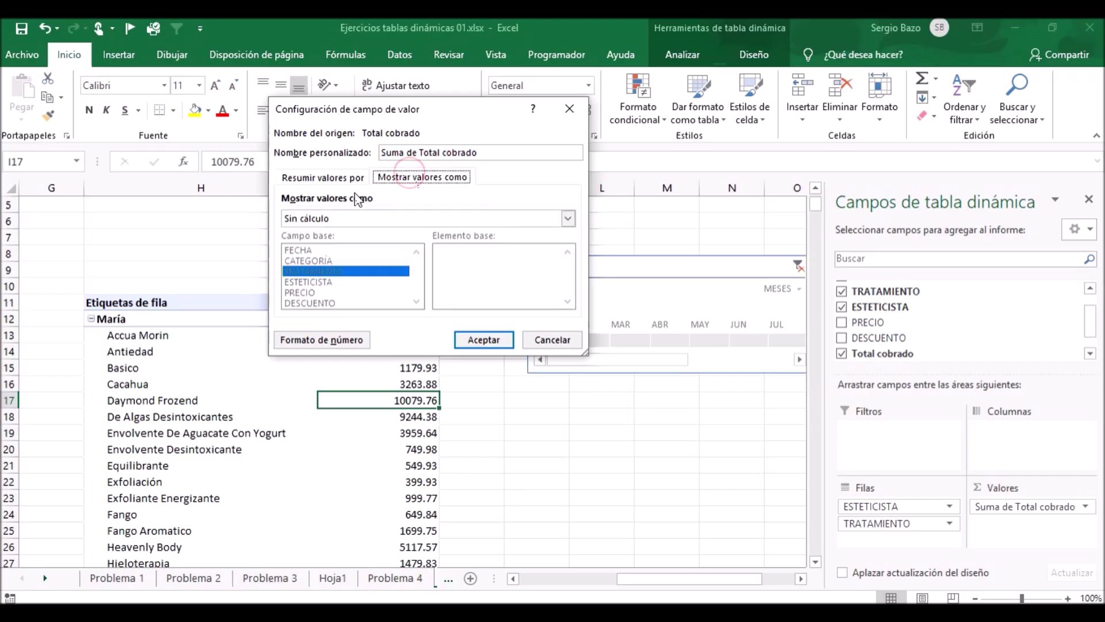
{"action": "left_click", "coordinate": [341, 220]}
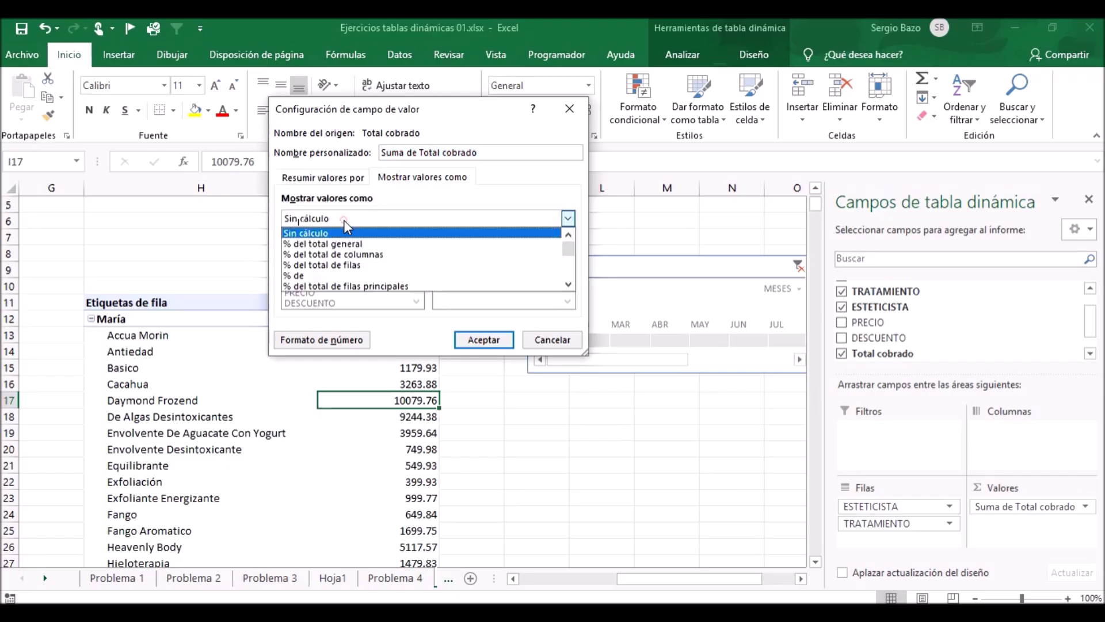
{"action": "left_click", "coordinate": [344, 244]}
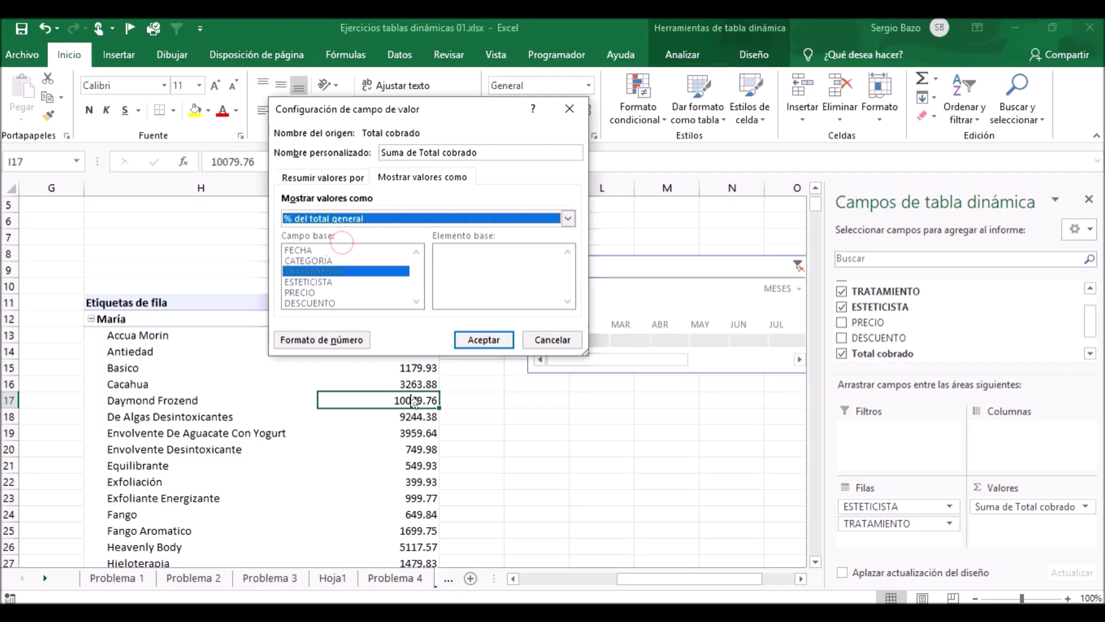
{"action": "left_click", "coordinate": [483, 340]}
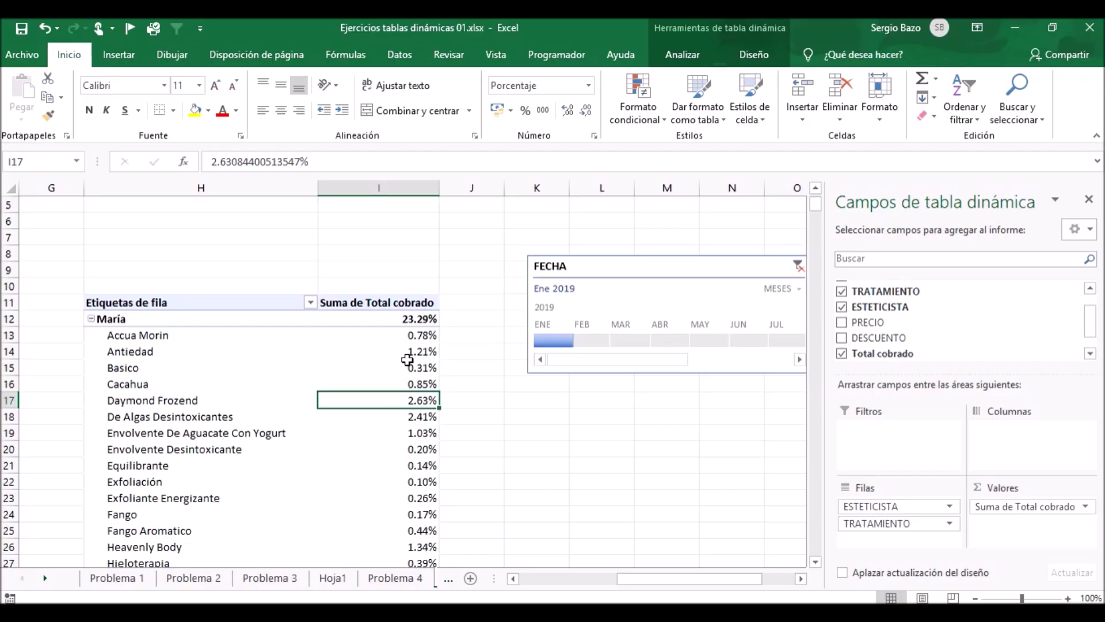
{"action": "left_click", "coordinate": [423, 335]}
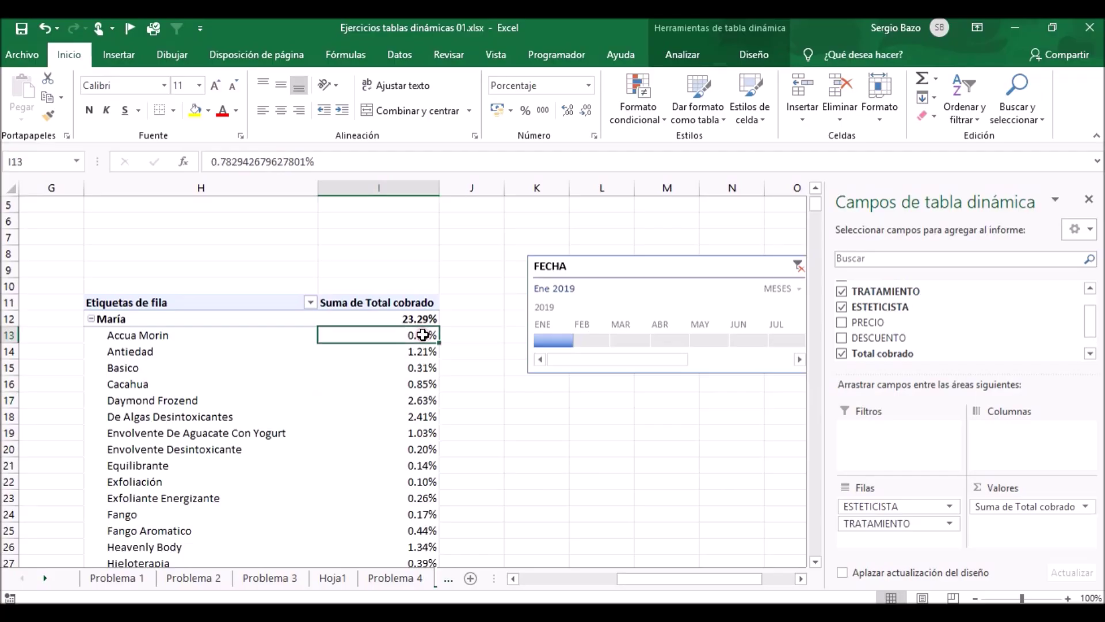
{"action": "mouse_move", "coordinate": [423, 335]}
{"action": "left_mouse_down"}
{"action": "mouse_move", "coordinate": [420, 541]}
{"action": "mouse_move", "coordinate": [412, 442]}
{"action": "mouse_move", "coordinate": [414, 453]}
{"action": "left_mouse_up"}
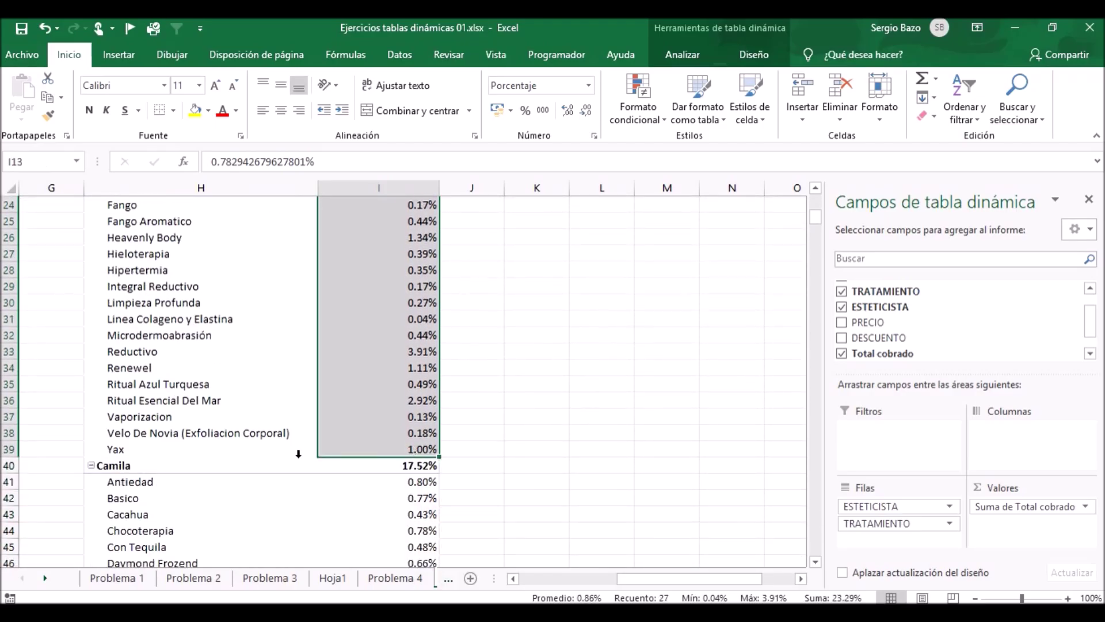
{"action": "scroll", "coordinate": [298, 453], "scroll_direction": "down", "scroll_amount": 3}
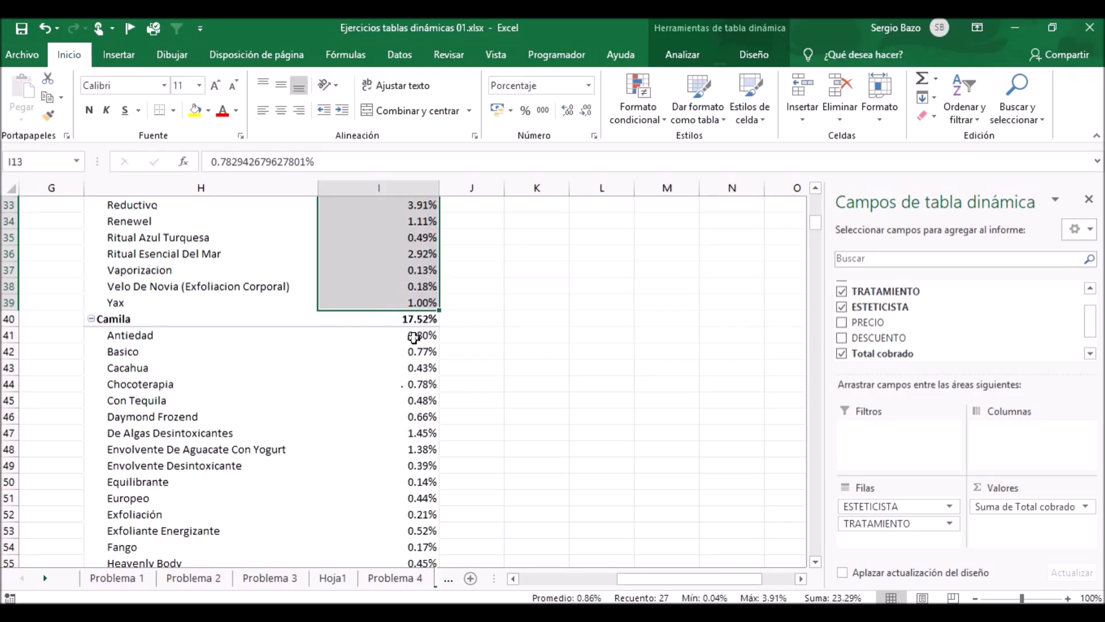
{"action": "left_click", "coordinate": [412, 320]}
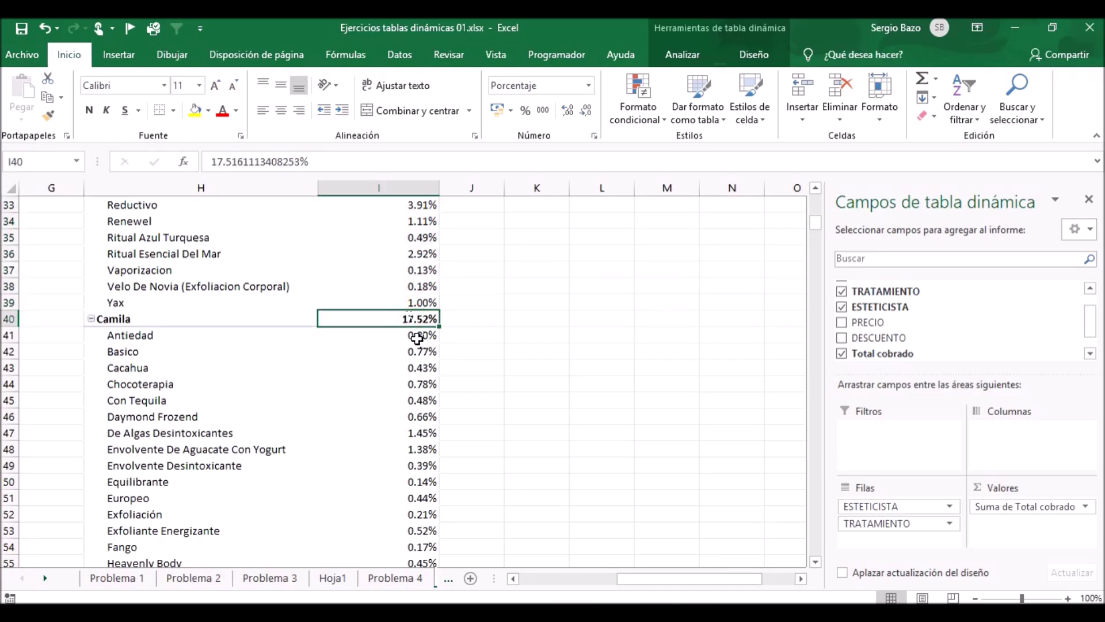
{"action": "left_click_drag", "start_coordinate": [417, 338], "coordinate": [410, 461]}
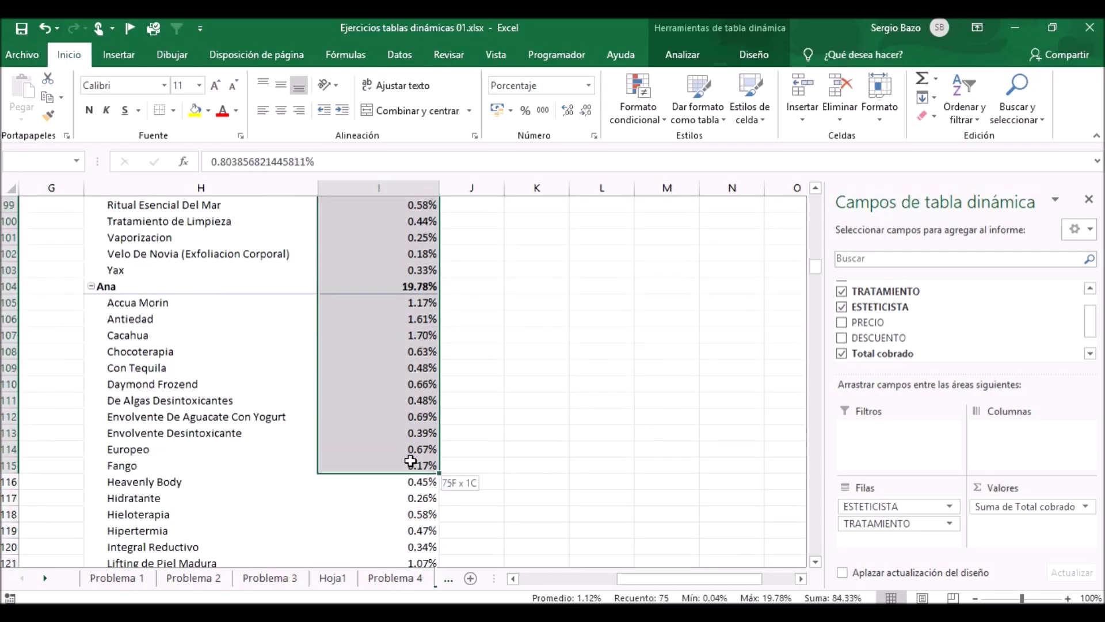
{"action": "left_click_drag", "start_coordinate": [410, 461], "coordinate": [411, 267]}
{"action": "scroll", "coordinate": [410, 267], "scroll_direction": "up", "scroll_amount": 2}
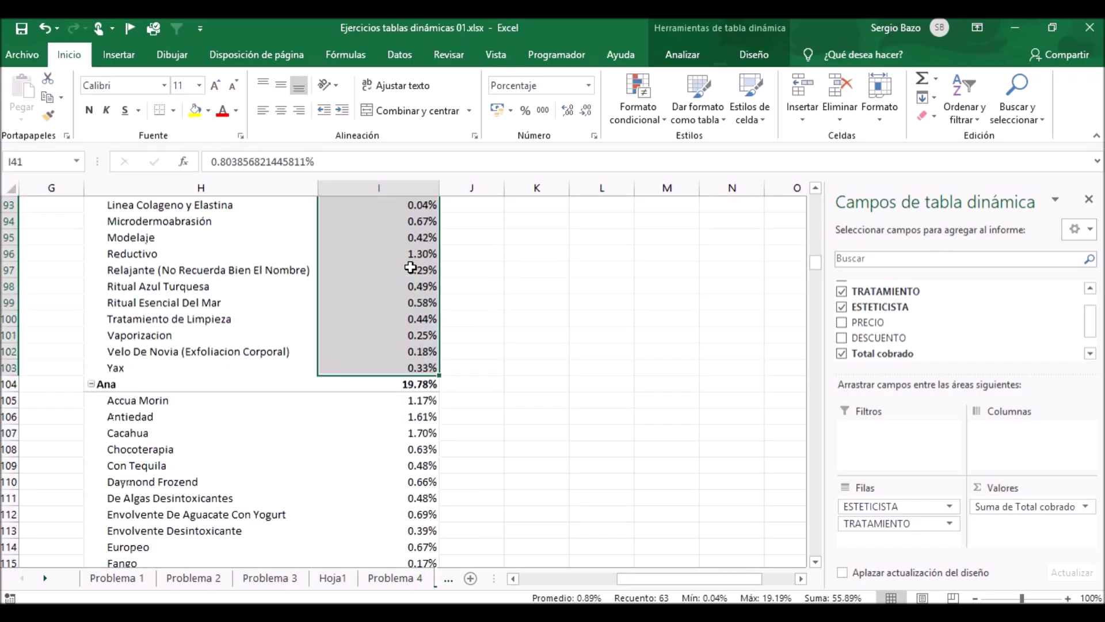
{"action": "scroll", "coordinate": [399, 357], "scroll_direction": "down", "scroll_amount": 2}
{"action": "scroll", "coordinate": [400, 363], "scroll_direction": "down", "scroll_amount": 2}
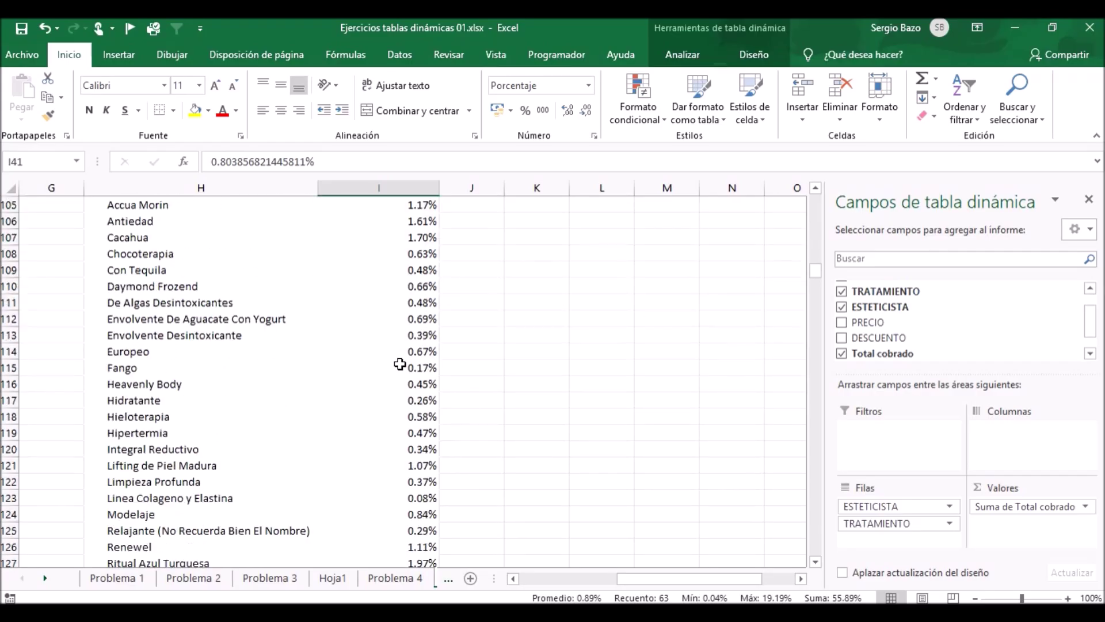
{"action": "scroll", "coordinate": [400, 363], "scroll_direction": "down", "scroll_amount": 2}
{"action": "left_click_drag", "start_coordinate": [816, 276], "coordinate": [818, 308]}
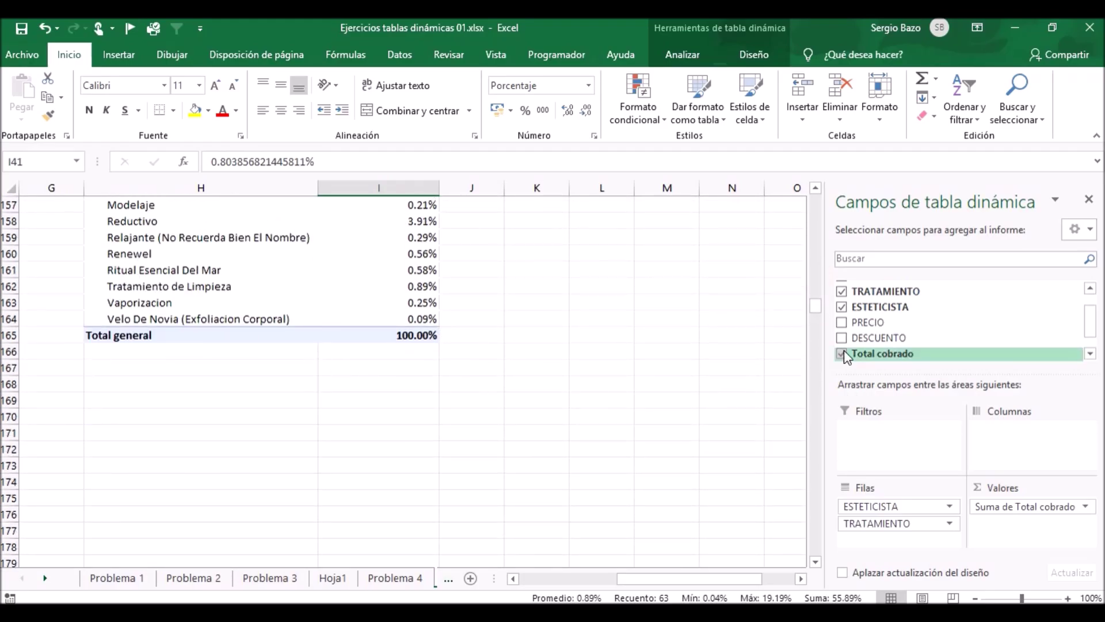
{"action": "left_click_drag", "start_coordinate": [820, 315], "coordinate": [816, 291]}
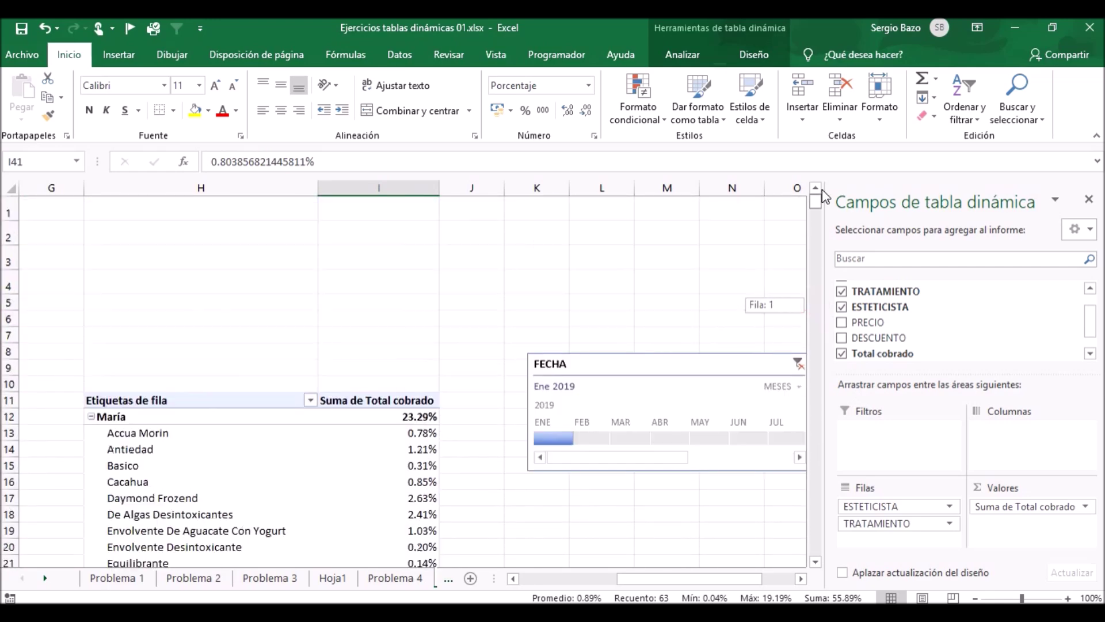
{"action": "left_click", "coordinate": [162, 490]}
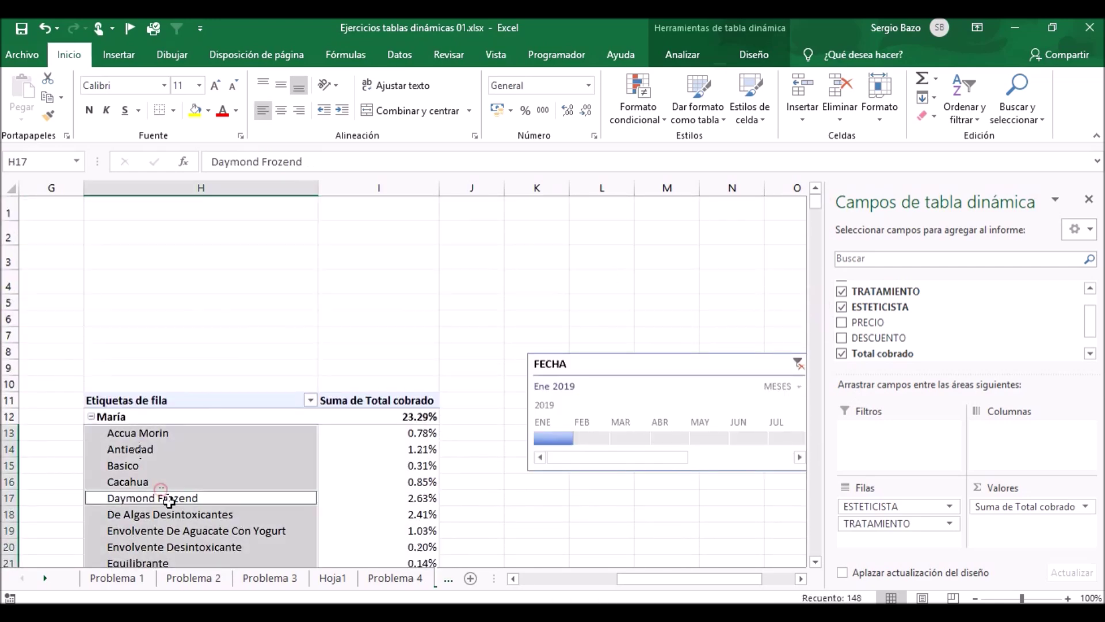
{"action": "left_click", "coordinate": [170, 498]}
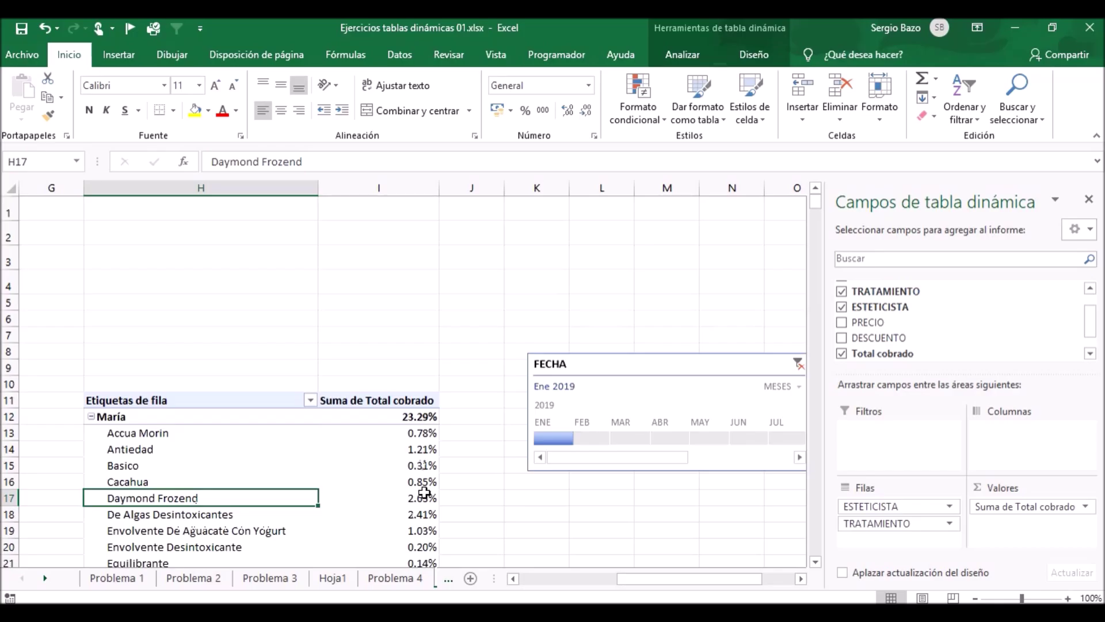